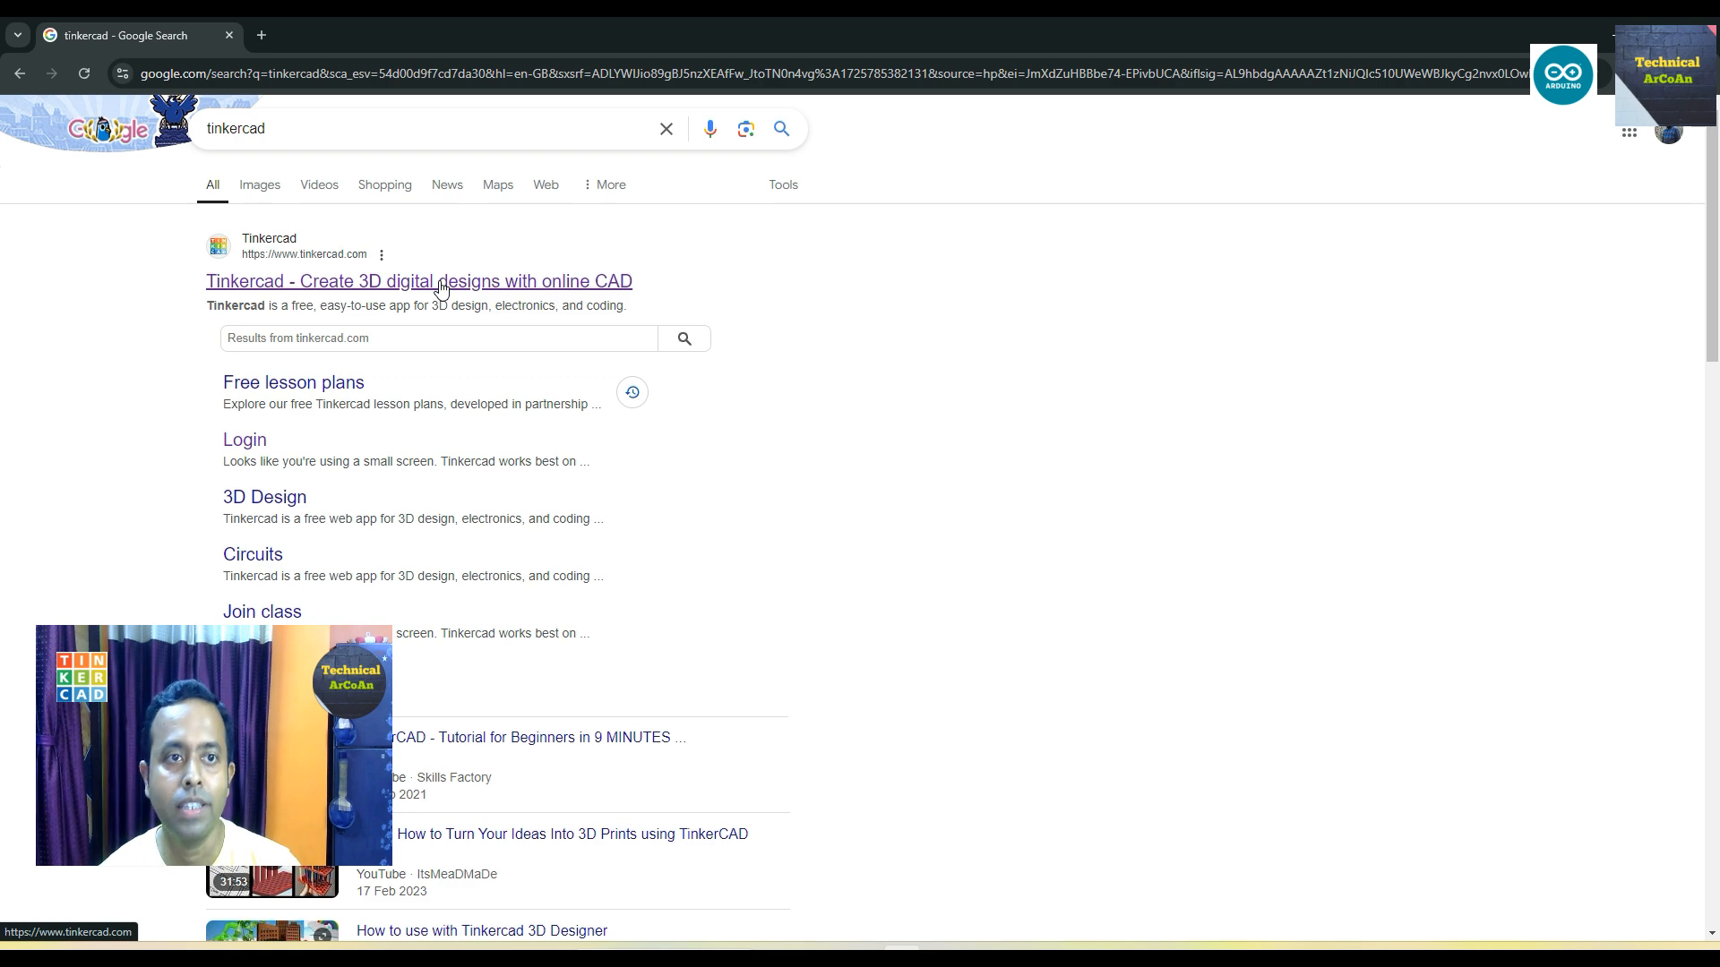
Open the Tinkercad website from the search results and log in to a student account with Google
left_click(440, 285)
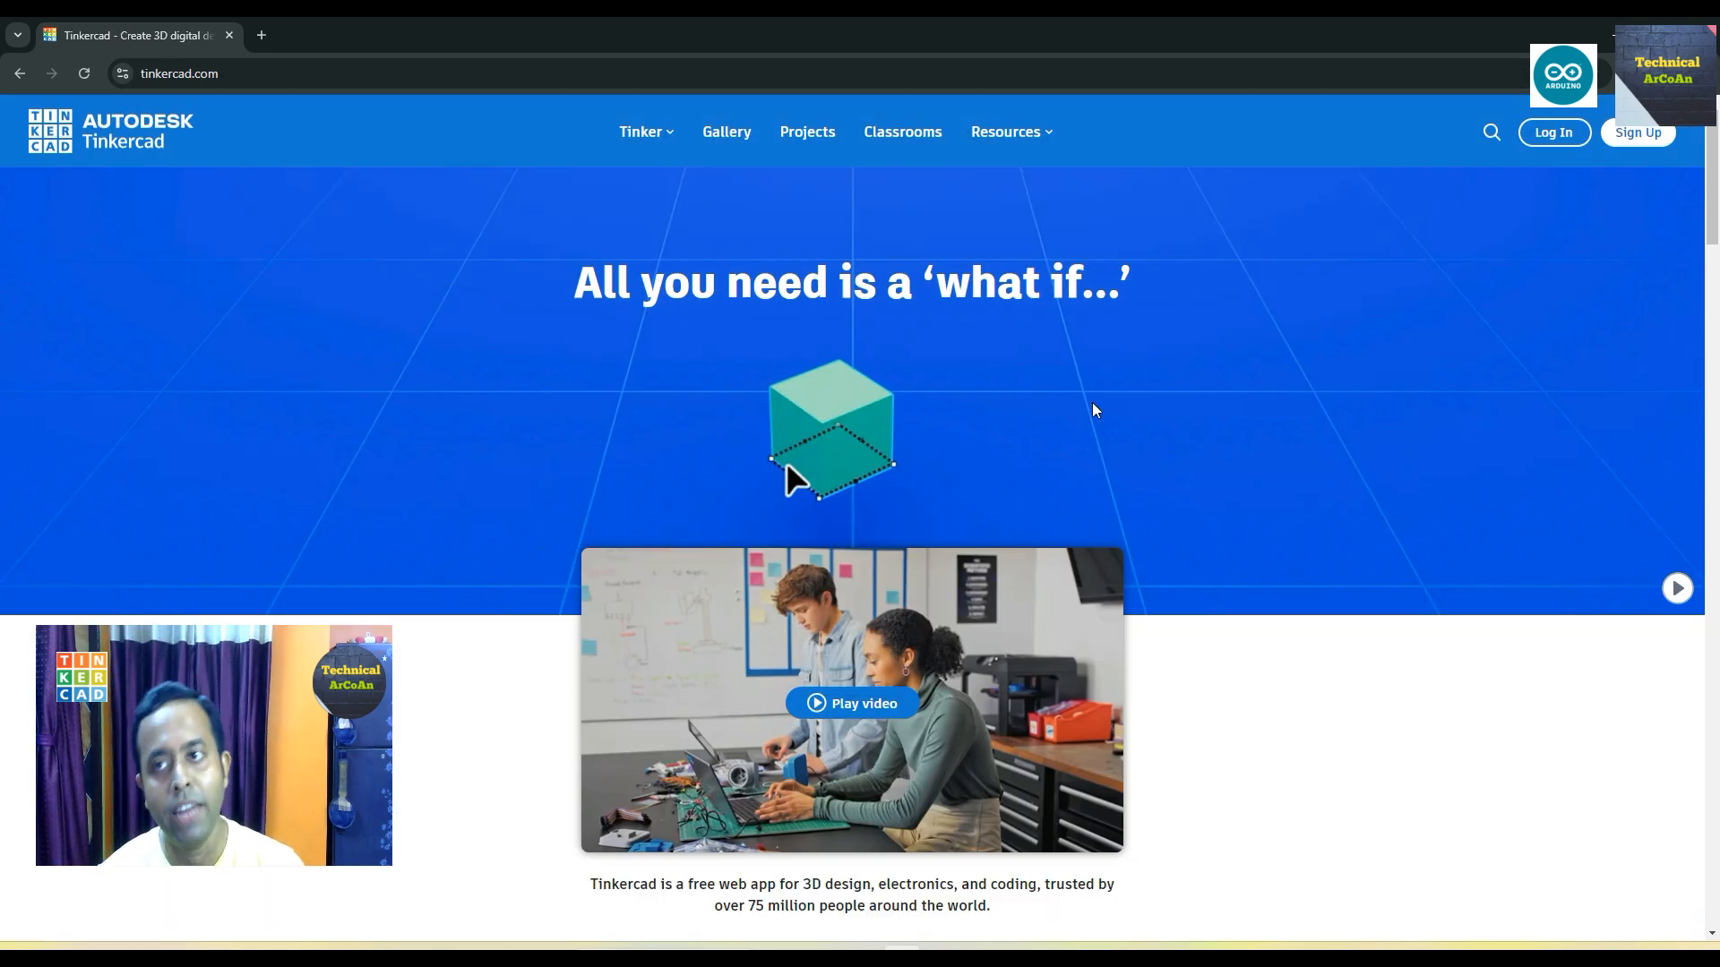
left_click(1550, 134)
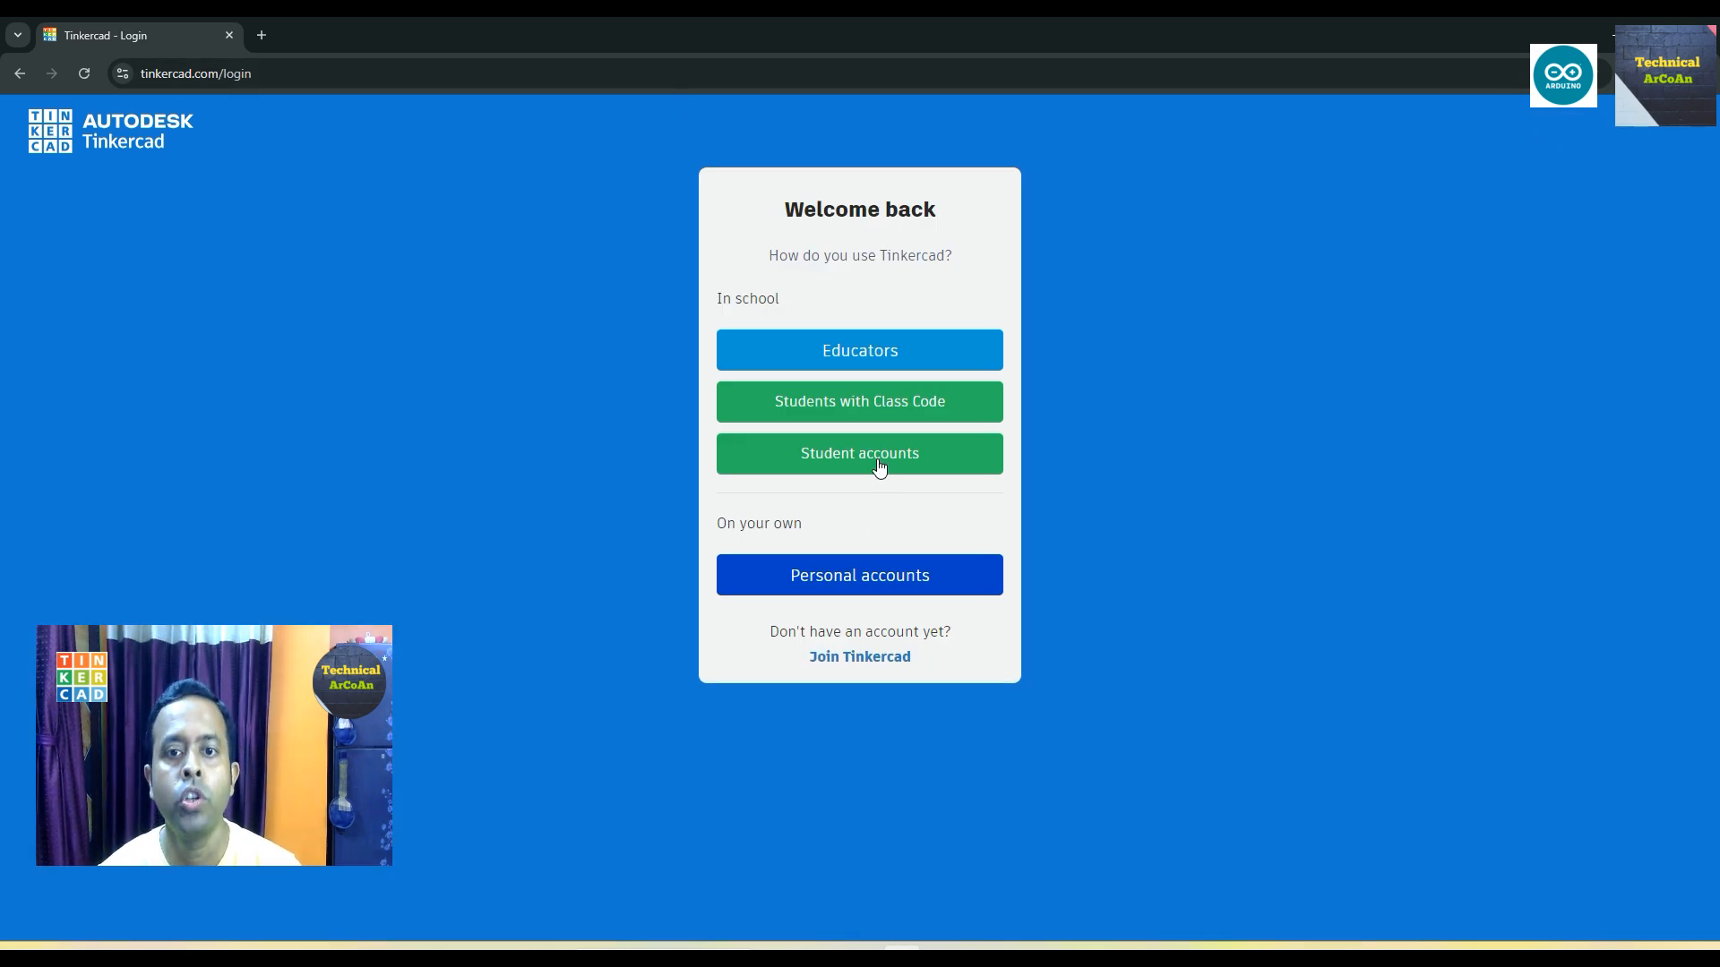
left_click(879, 467)
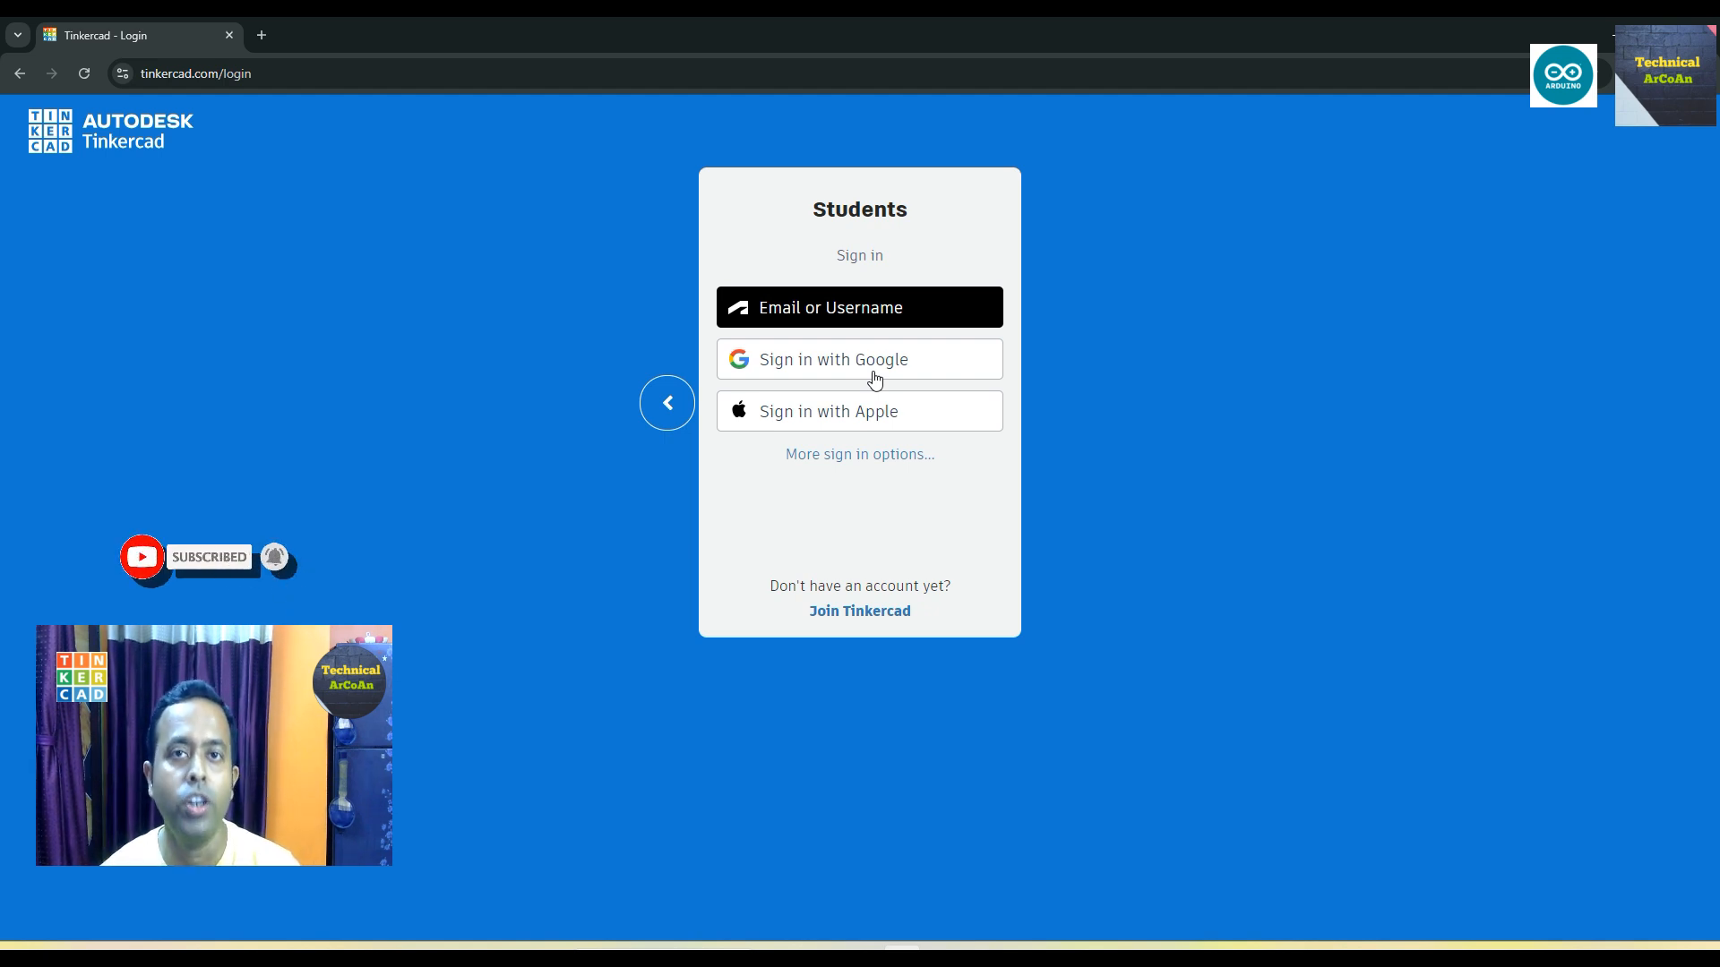
left_click(875, 379)
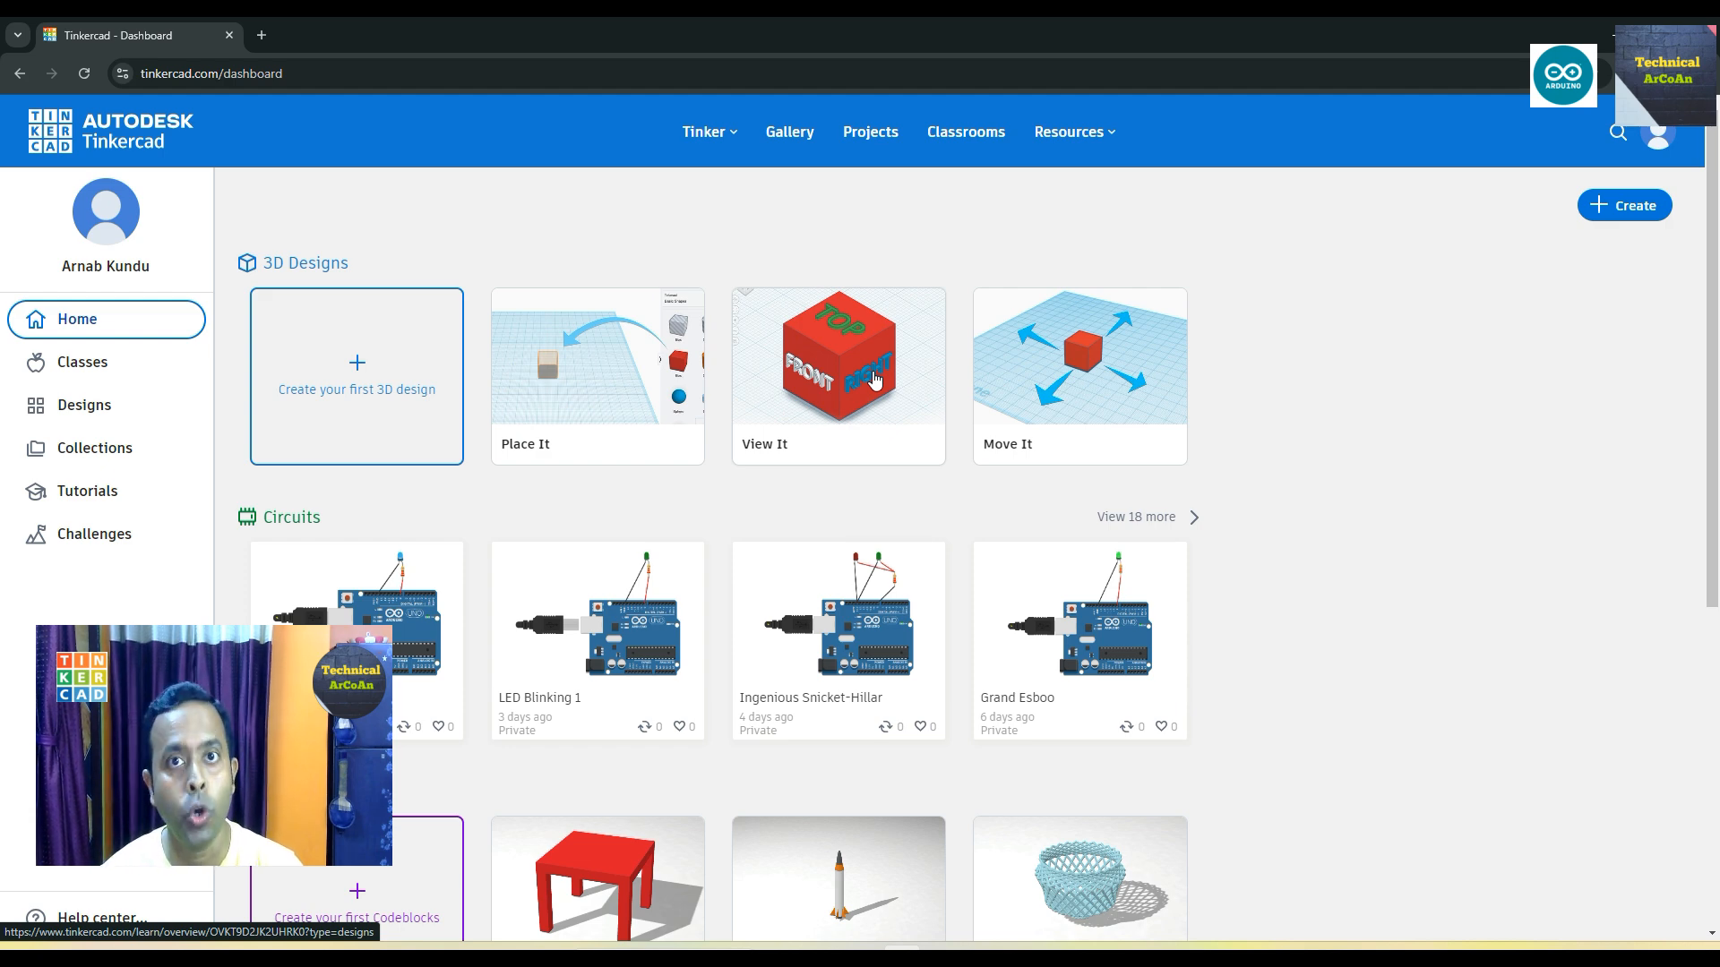
Create a new circuit design, dismiss the micro:bit notice and place an Arduino Uno R3 in the middle of the workspace
left_click(1627, 213)
left_click(1602, 305)
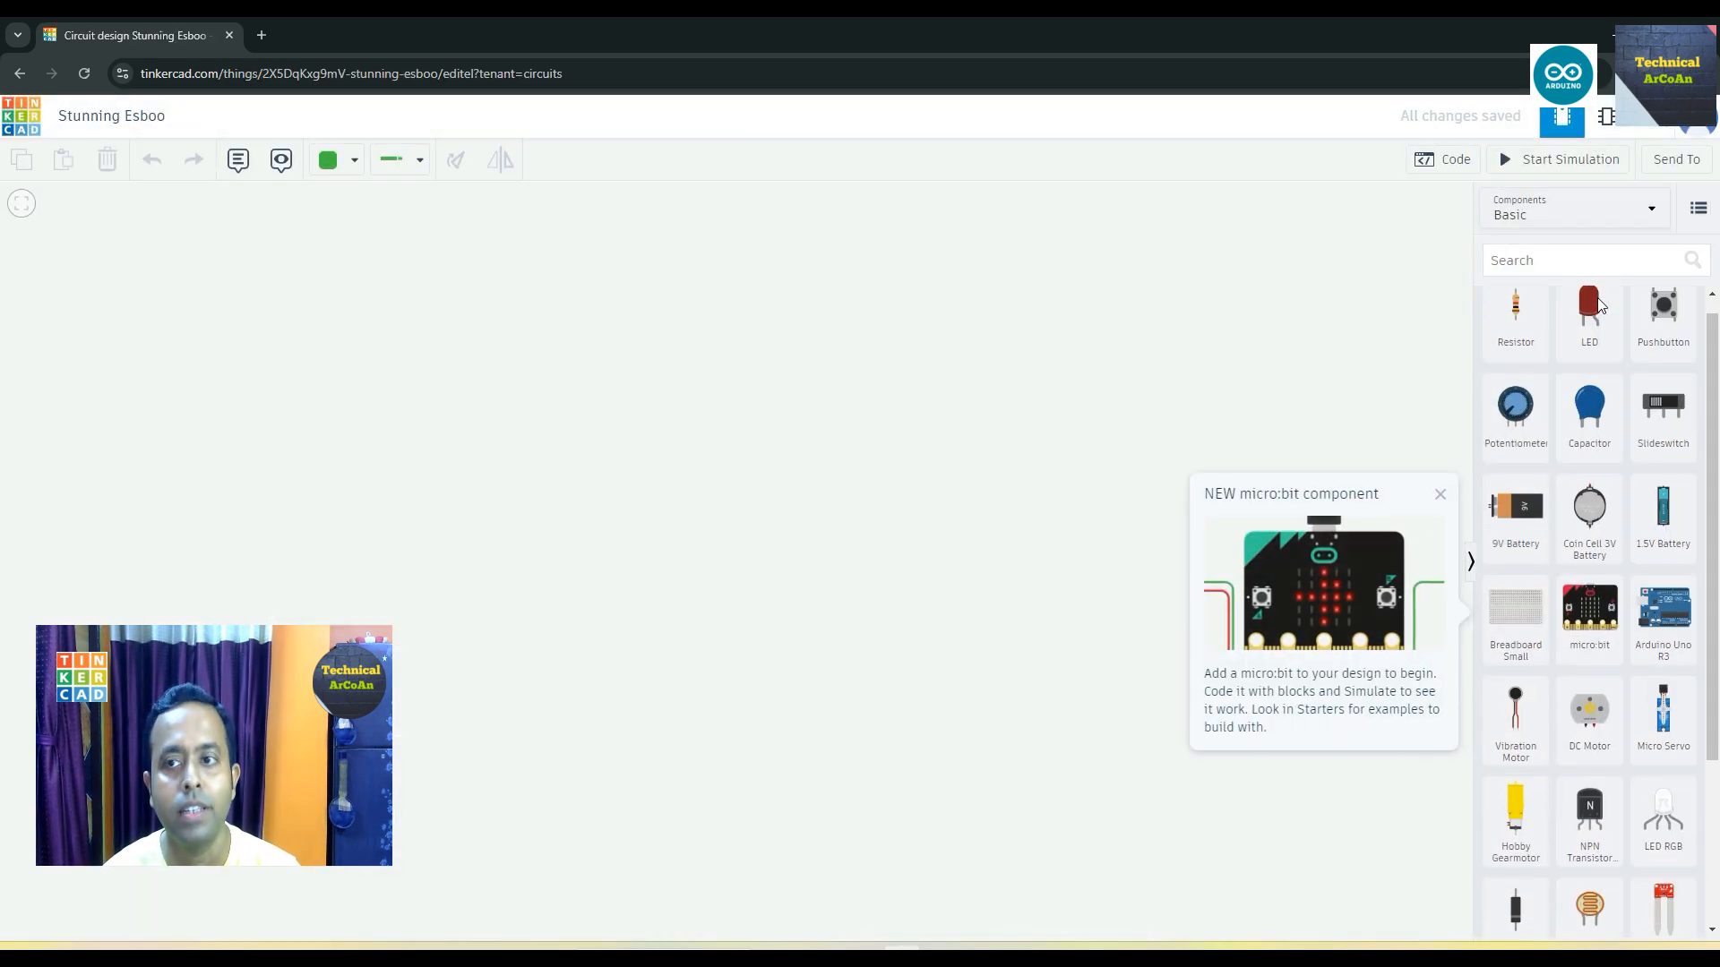
left_click(1439, 495)
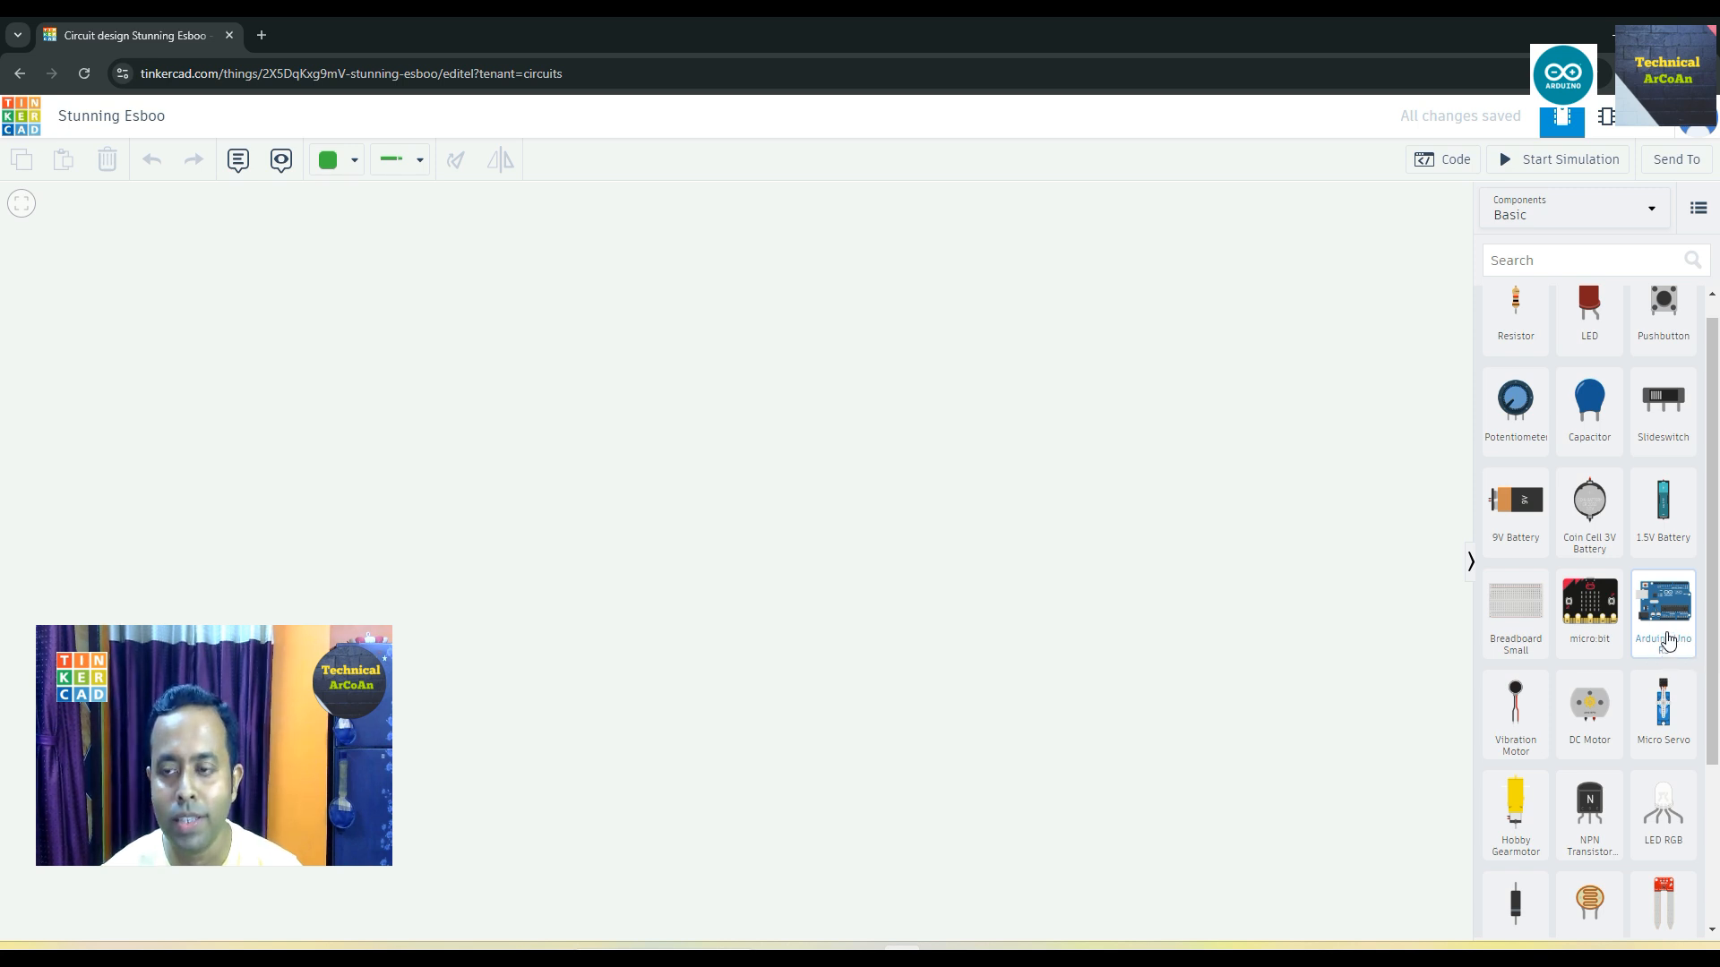
left_click_drag(1667, 640, 903, 571)
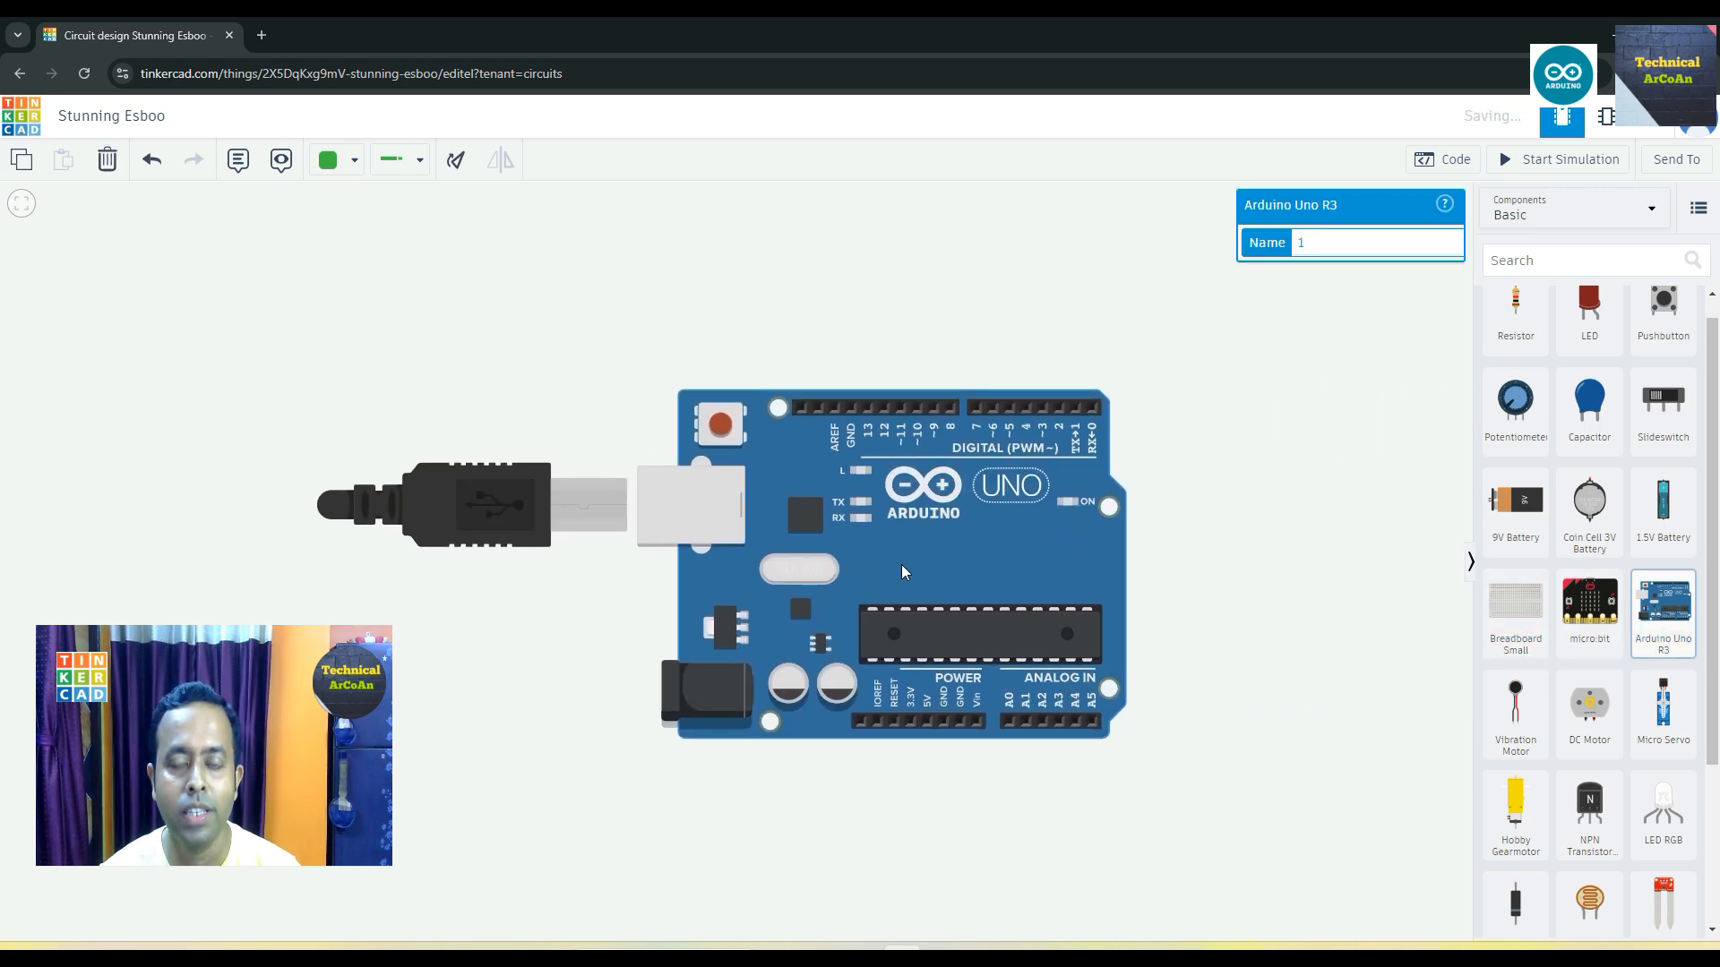
left_click(1198, 602)
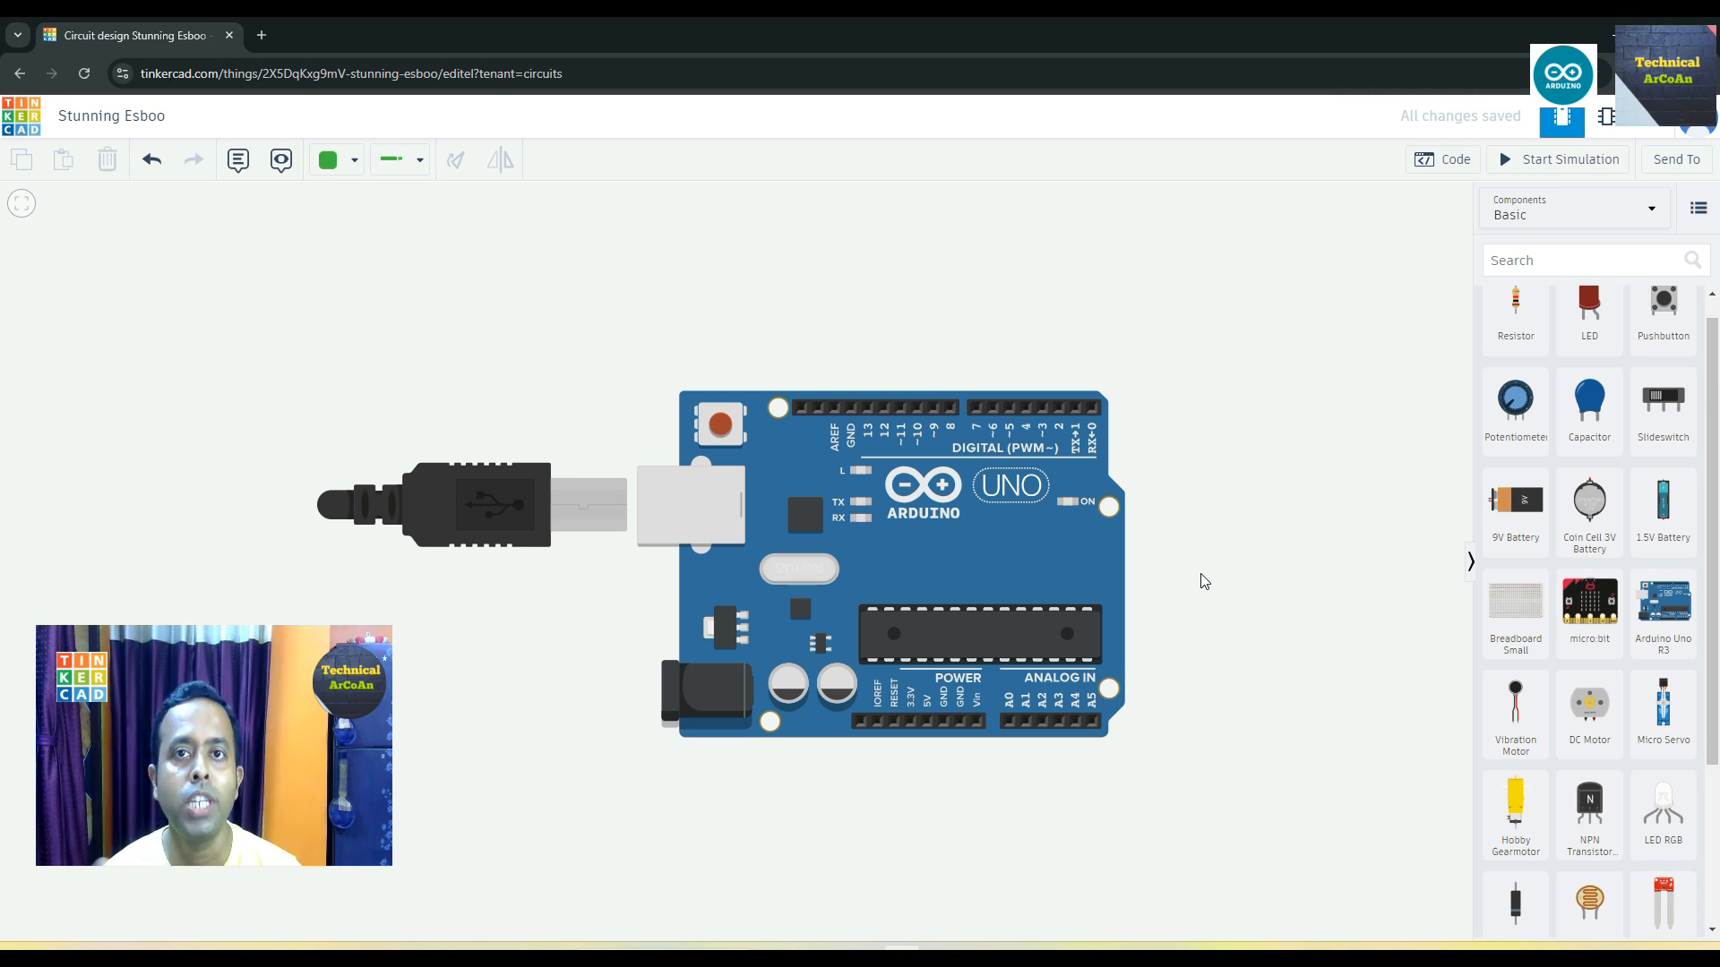
Place an LED above the Arduino board and set its color to Blue
left_click_drag(1589, 330, 934, 277)
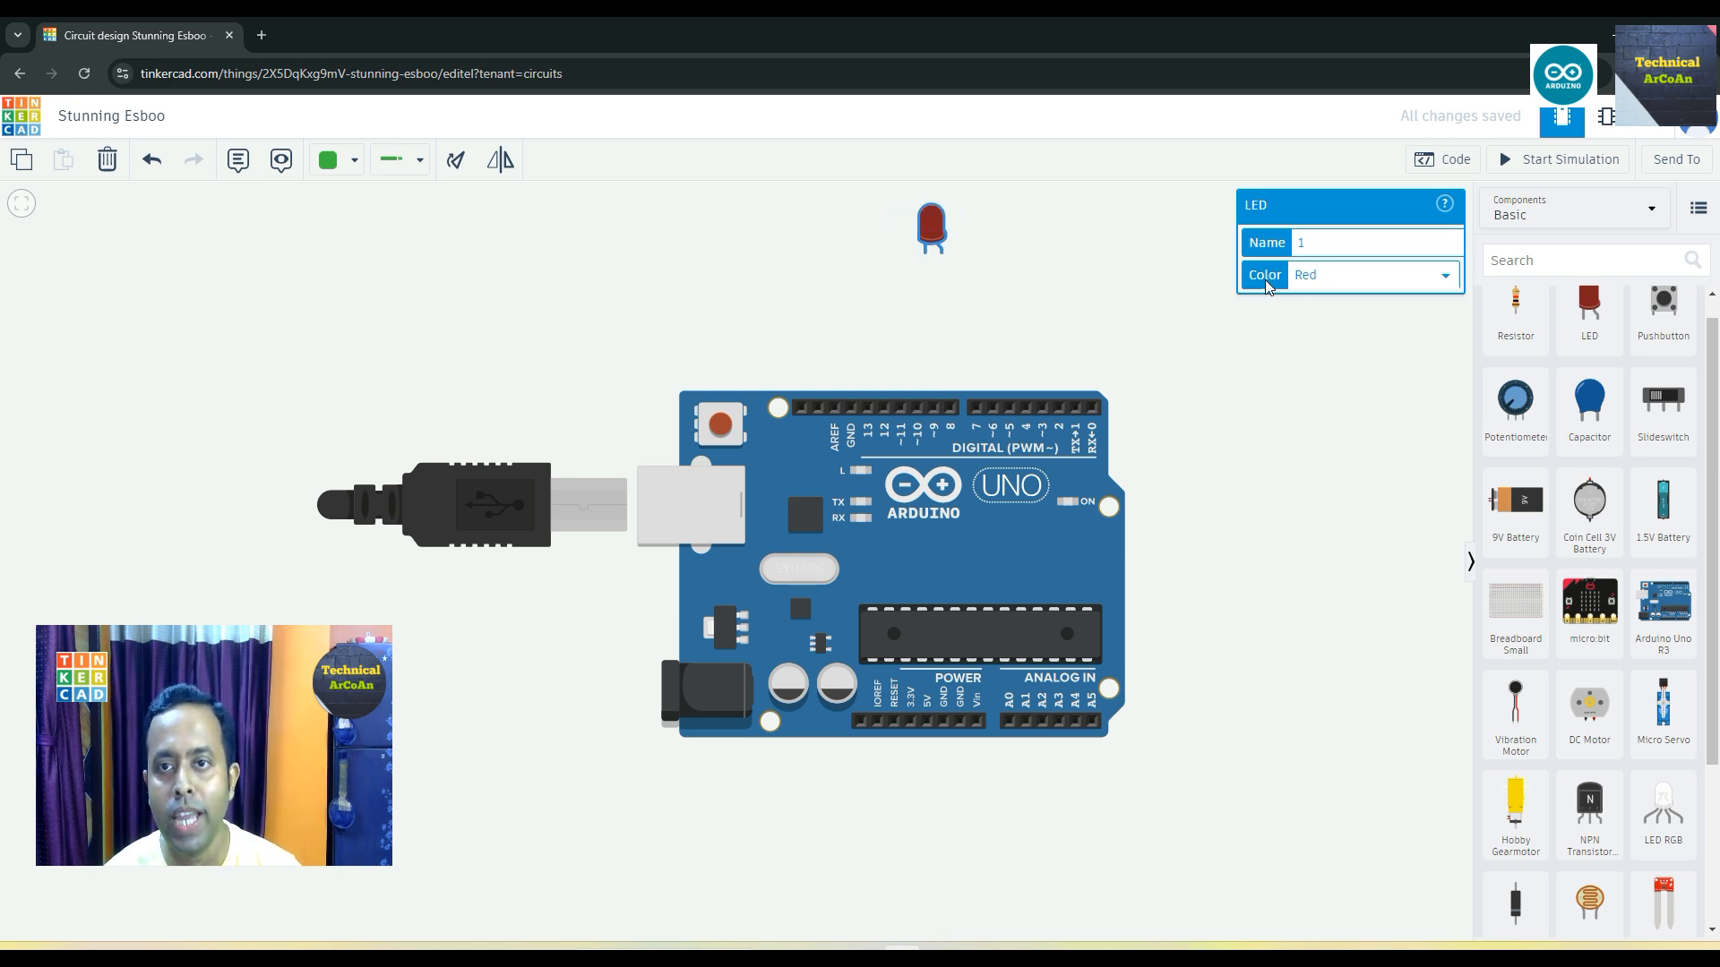
left_click(1445, 276)
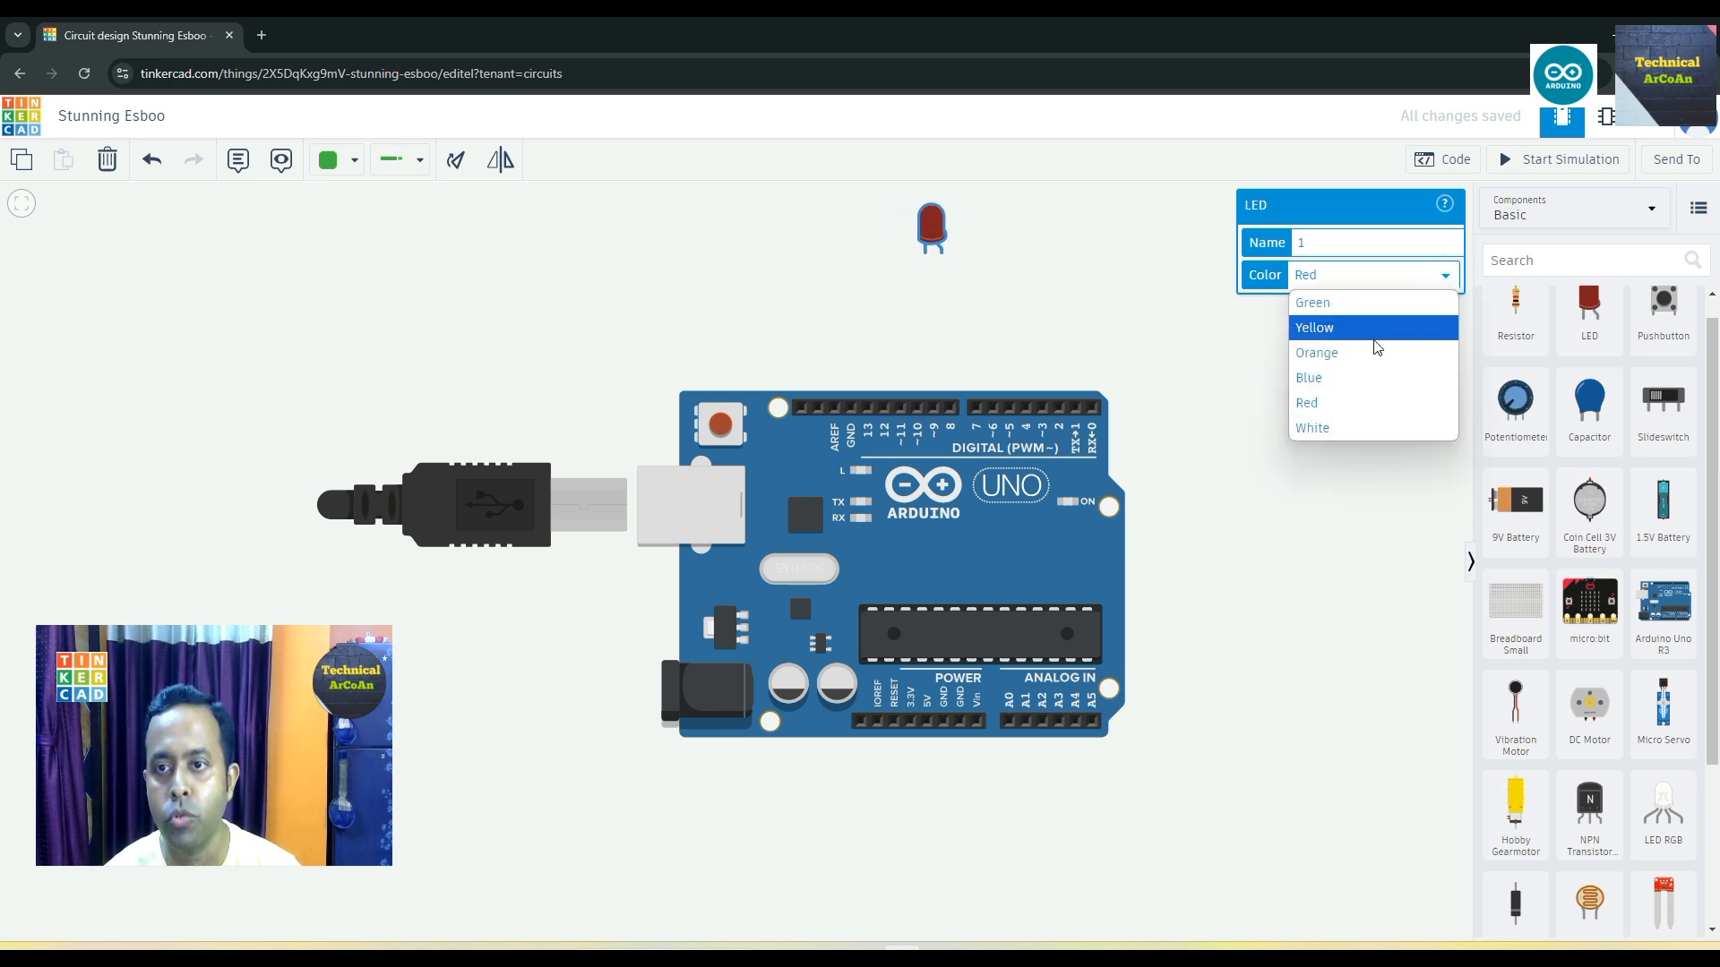
left_click(1358, 375)
left_click(1217, 380)
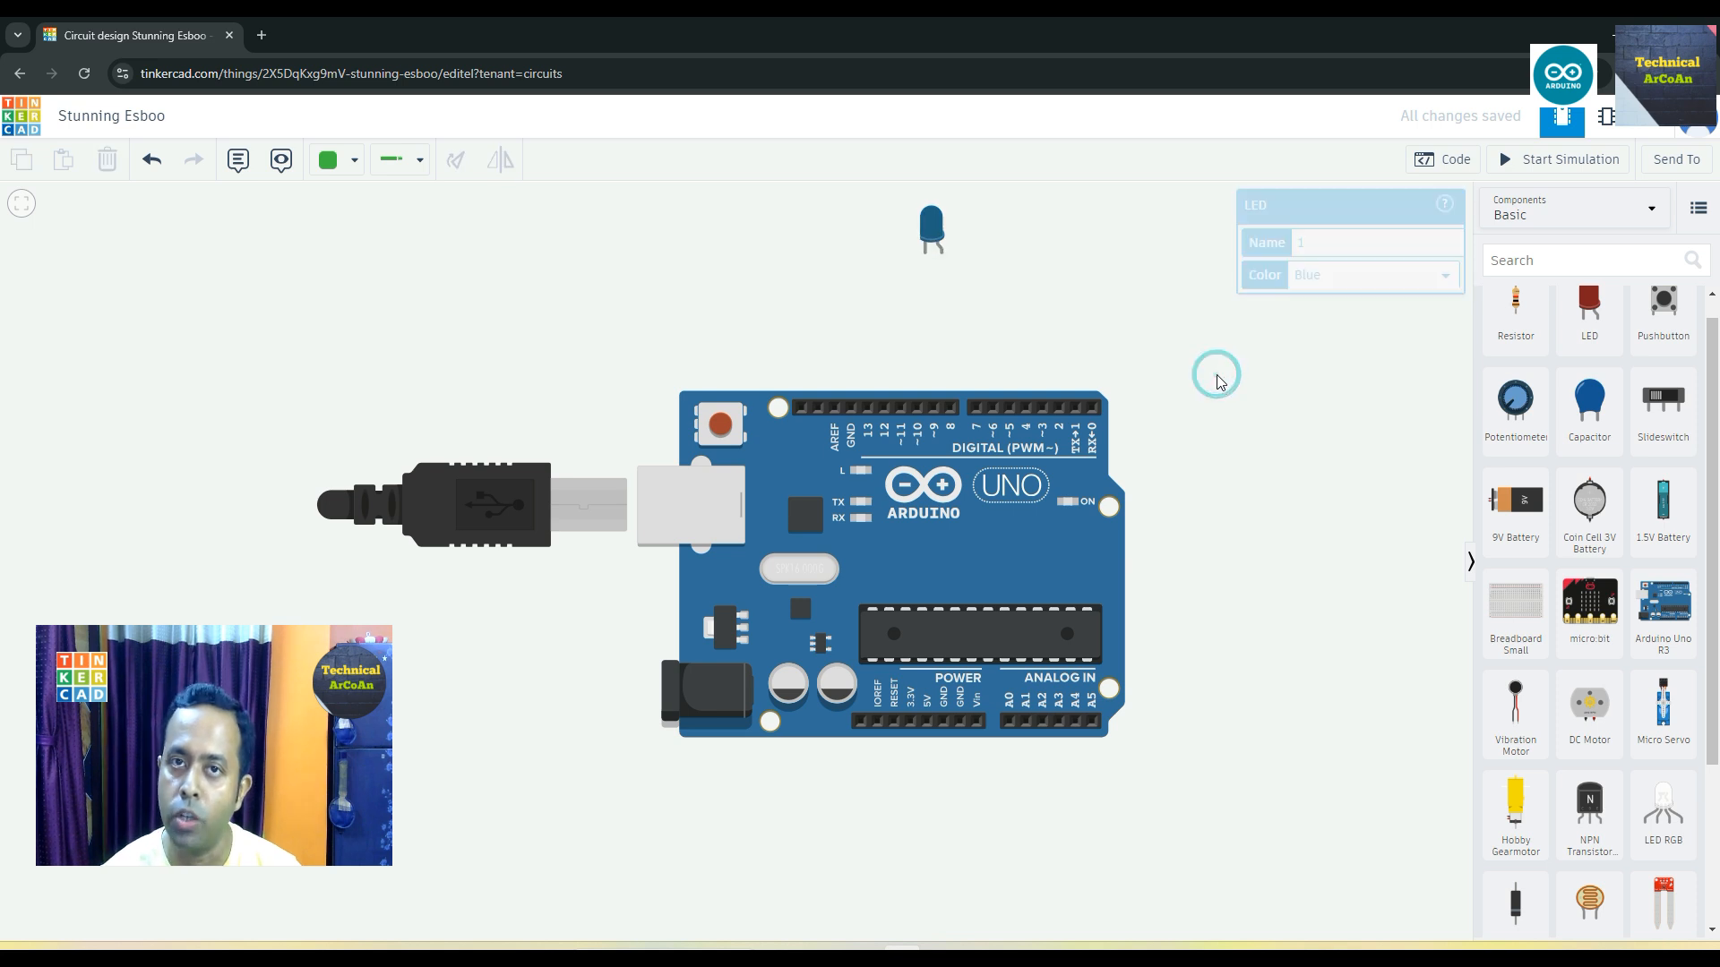
Place a resistor under the LED, joined to its anode leg, and set its resistance to 220 Ω
left_click(1514, 313)
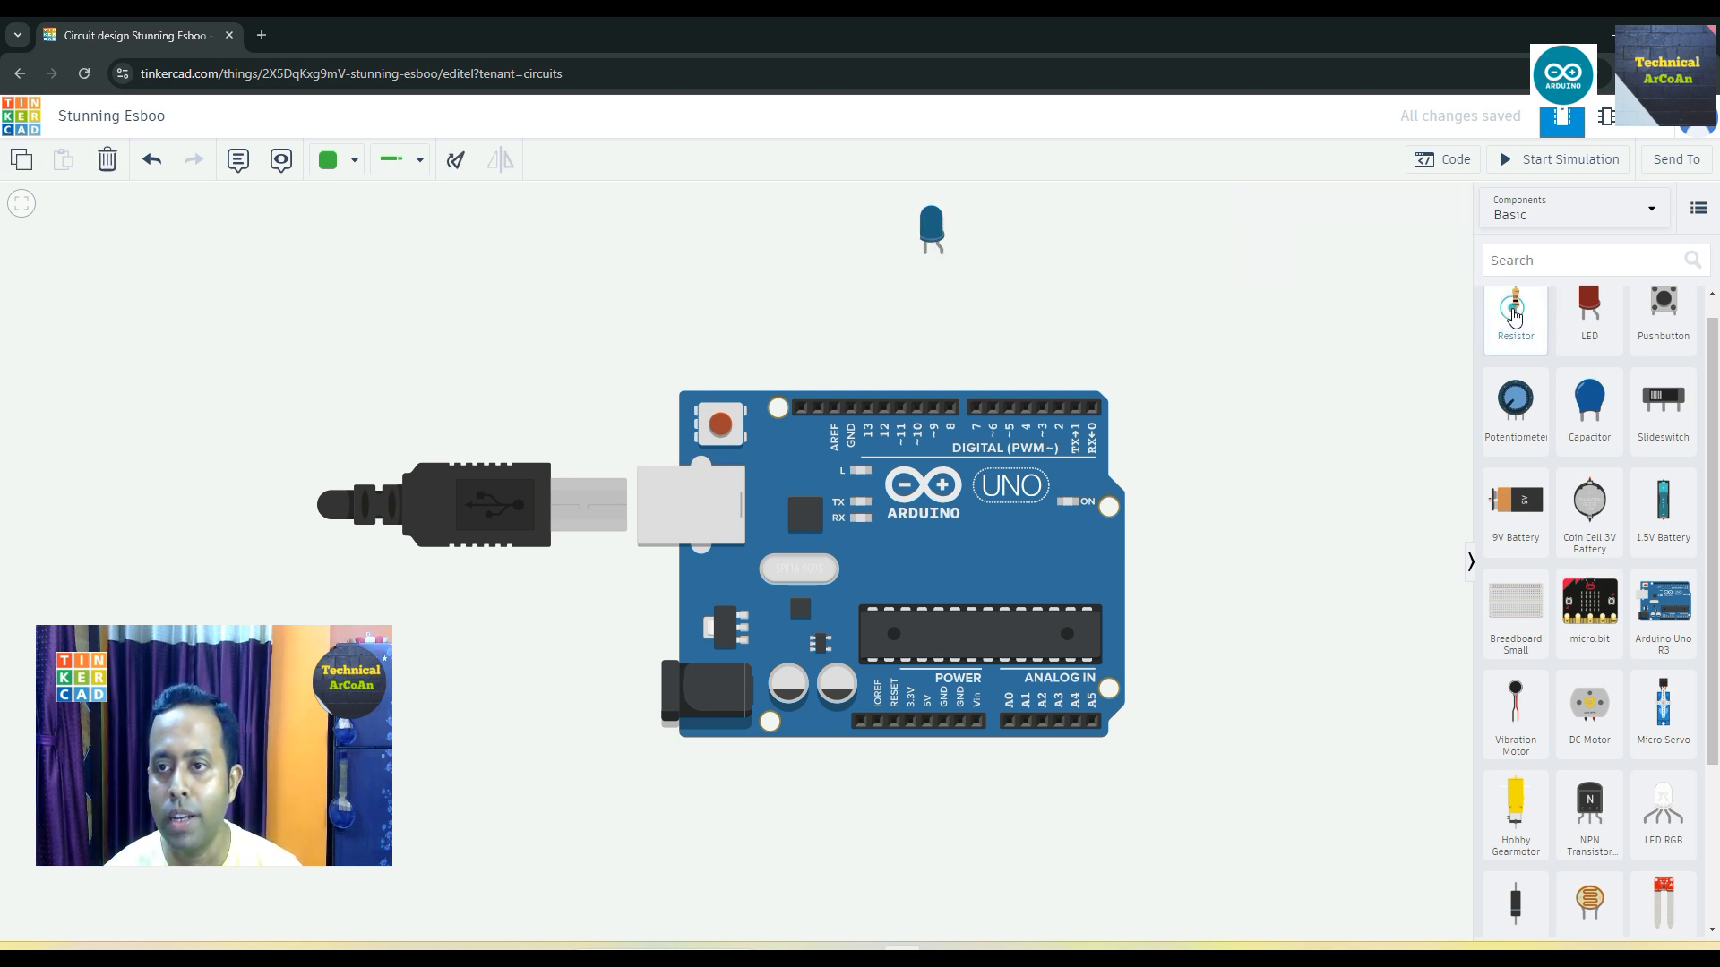
left_click_drag(1514, 314, 942, 297)
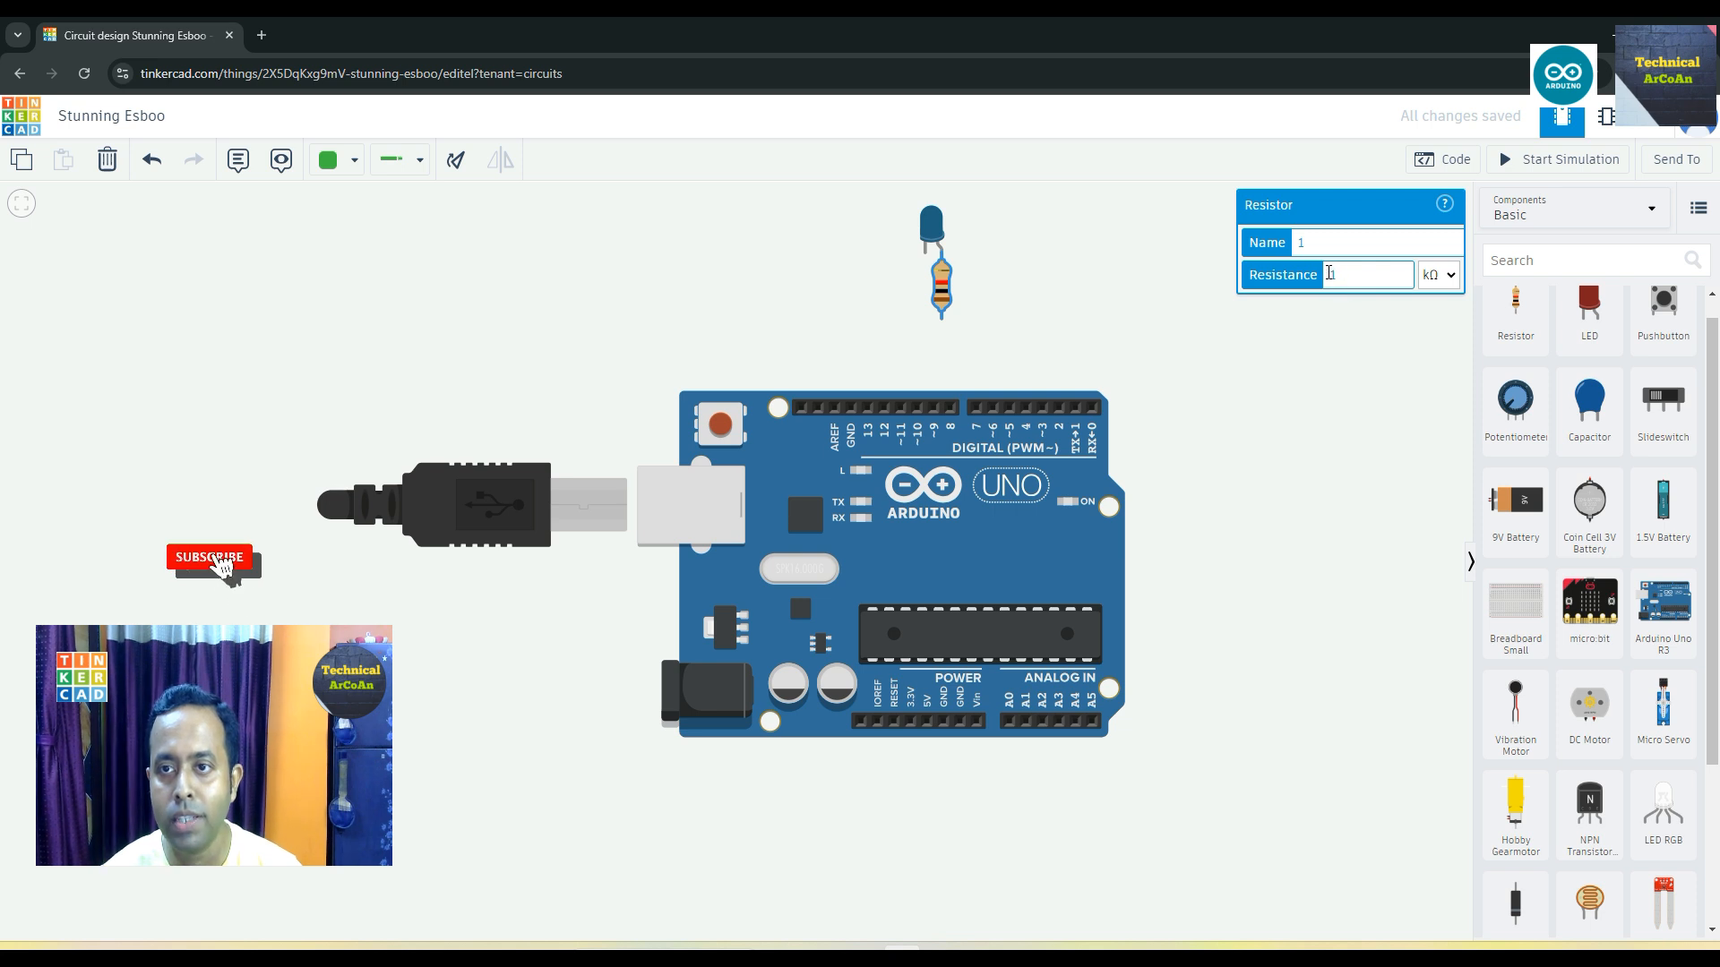
double_click(1329, 273)
type("220")
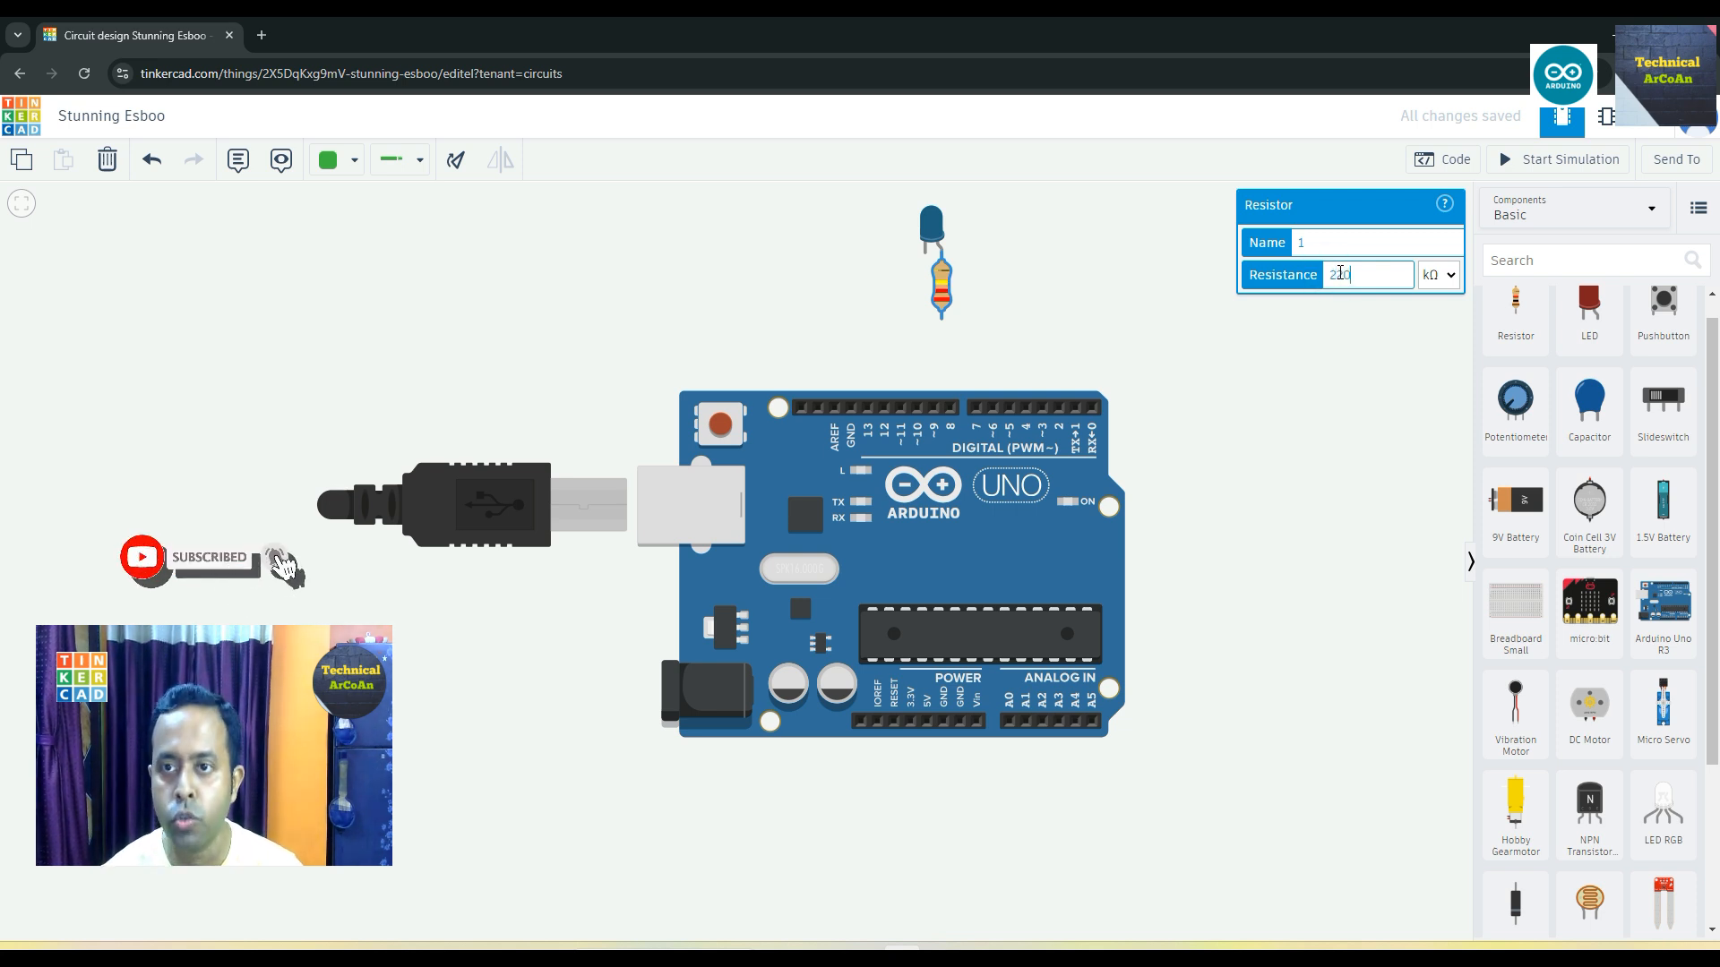
left_click(1438, 274)
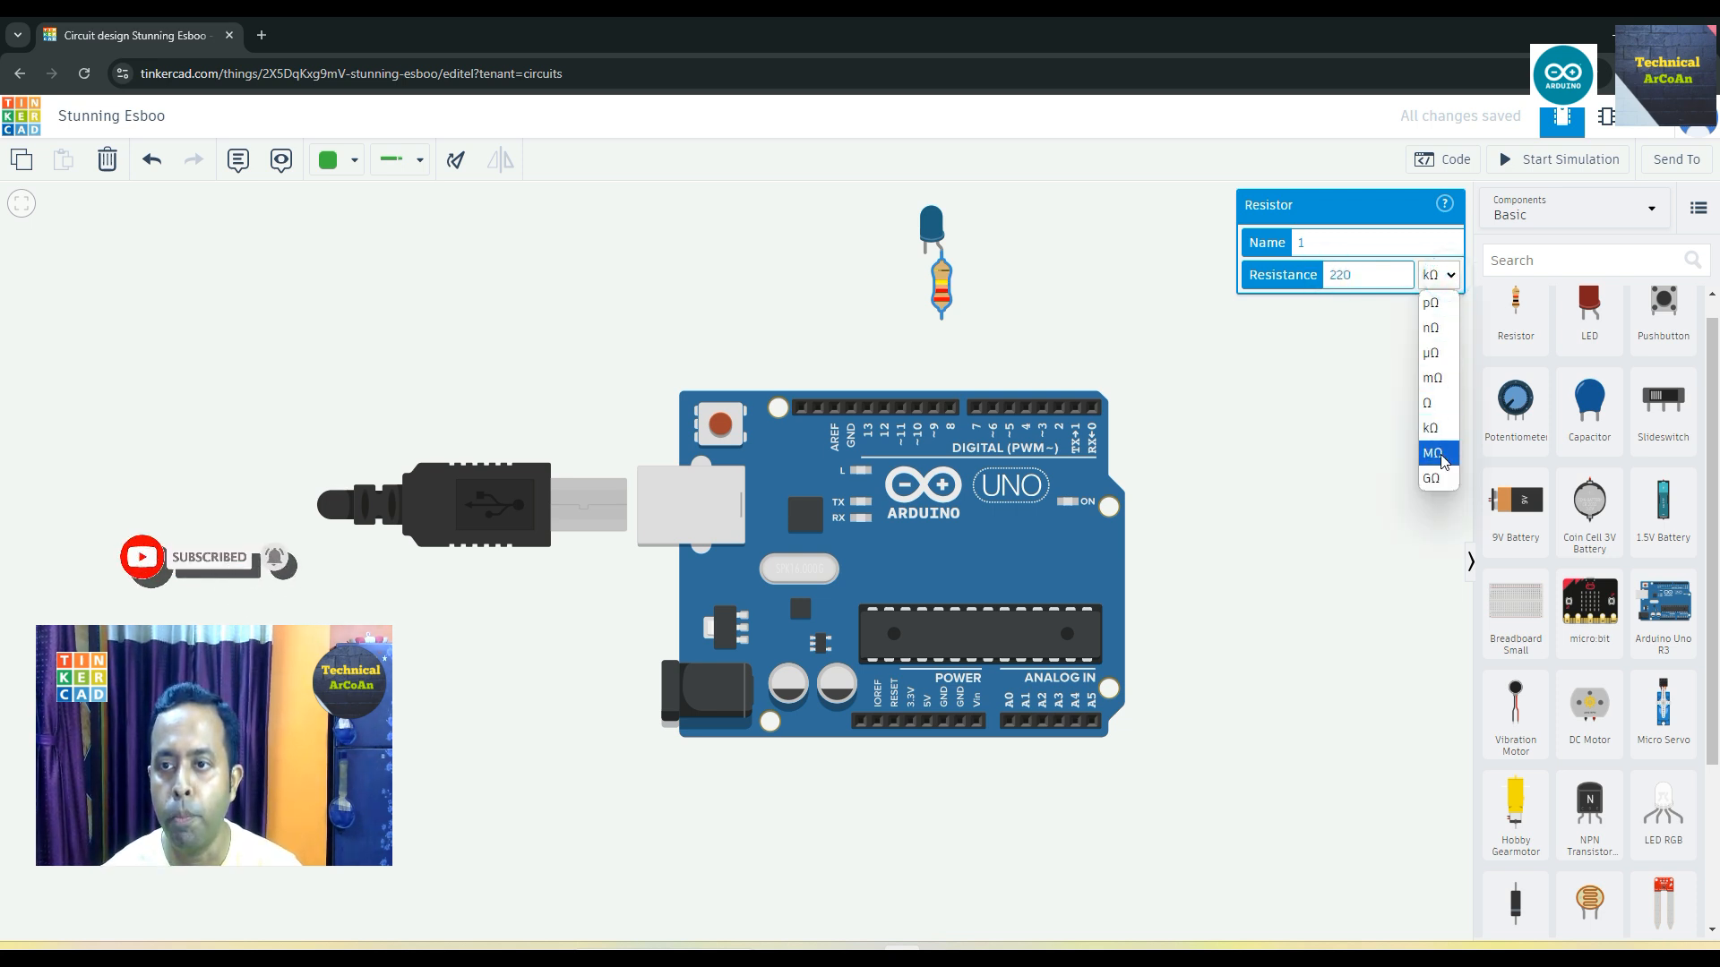
left_click(1428, 403)
left_click(1279, 411)
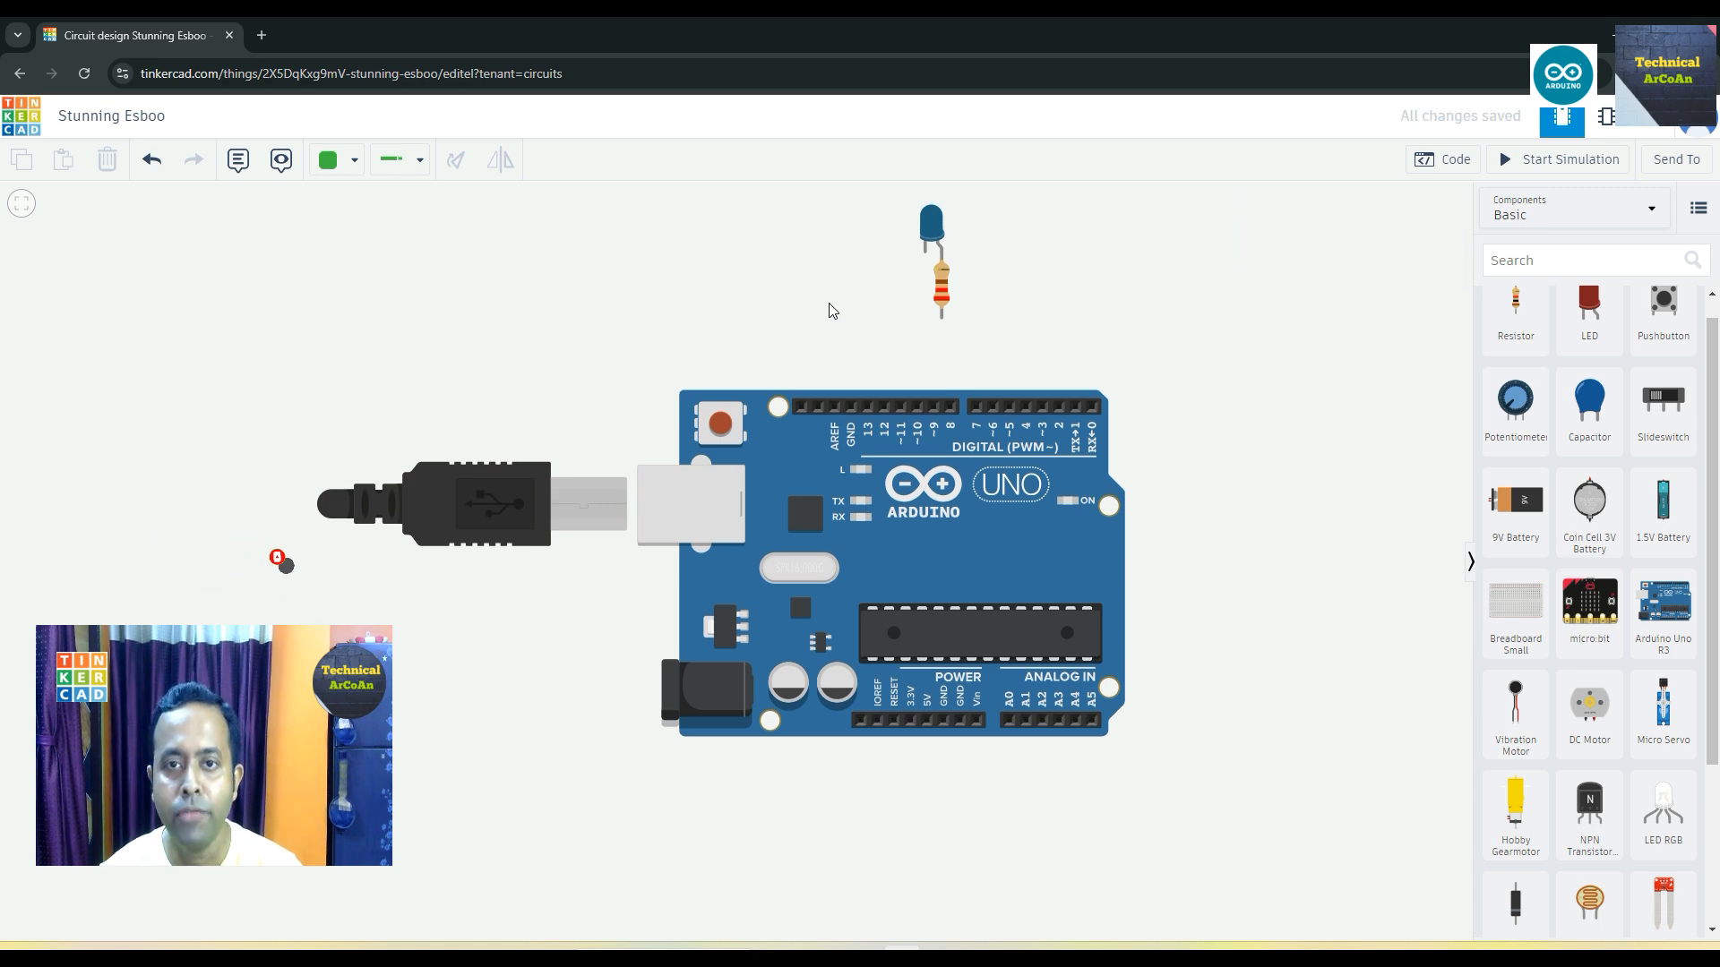
Connect the resistor's free end to digital pin 8 of the Arduino with a red wire
left_click(355, 167)
left_click(369, 254)
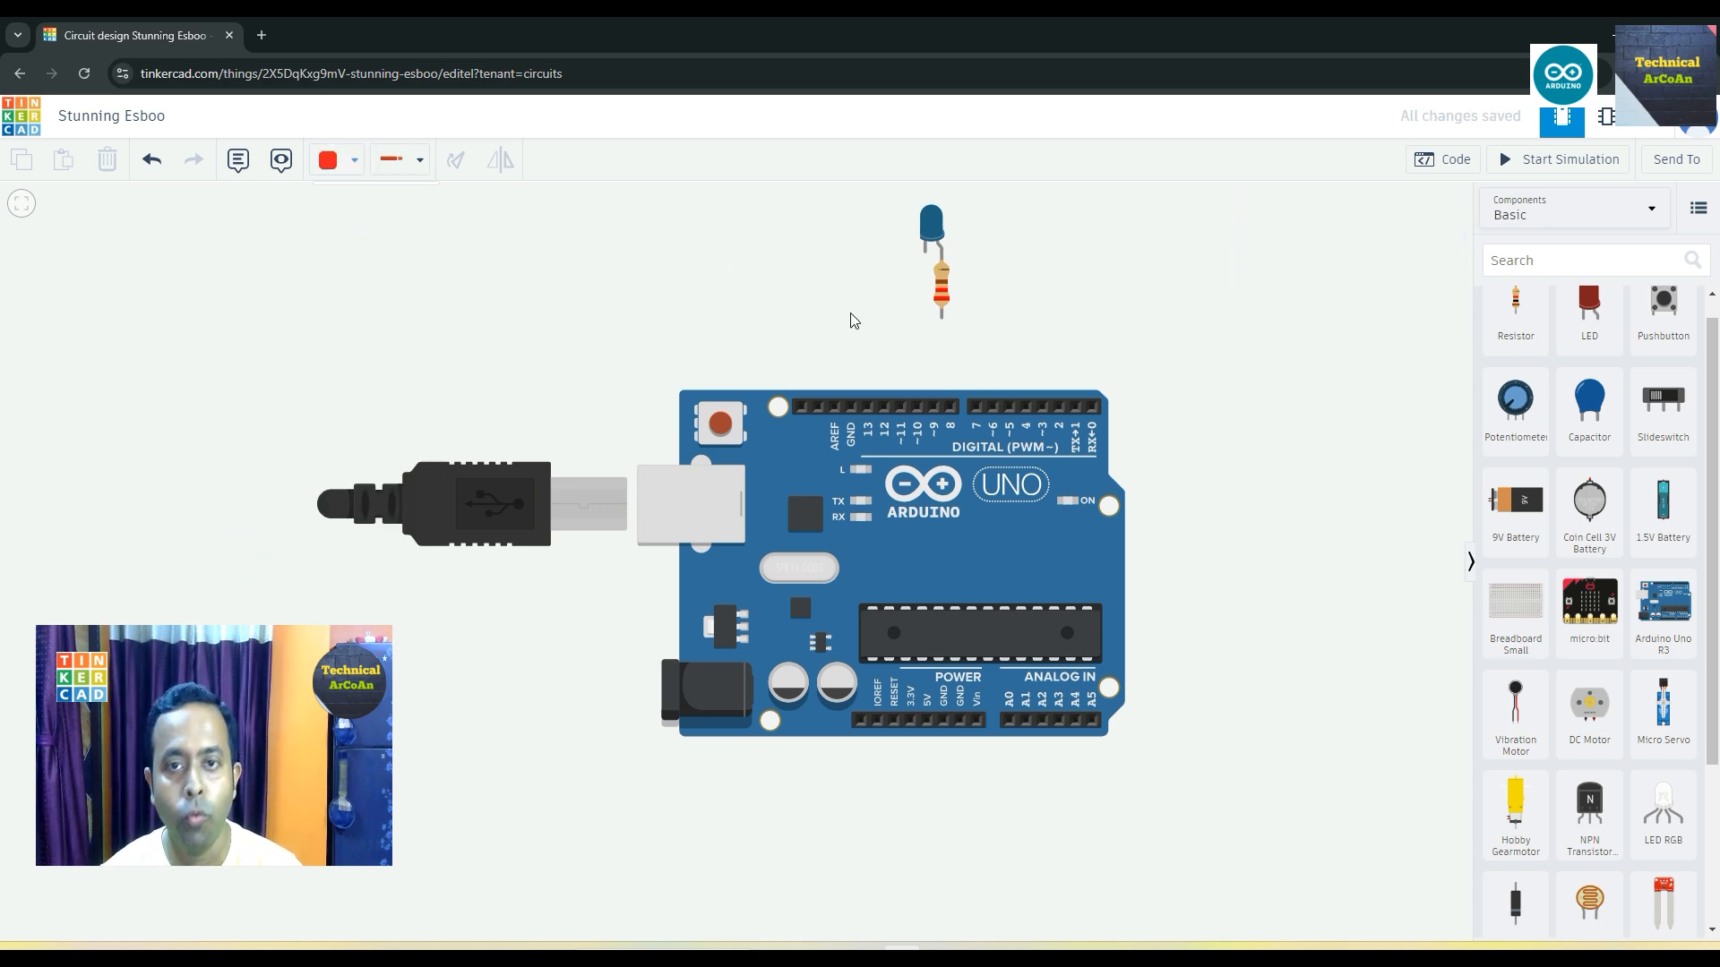
left_click(941, 314)
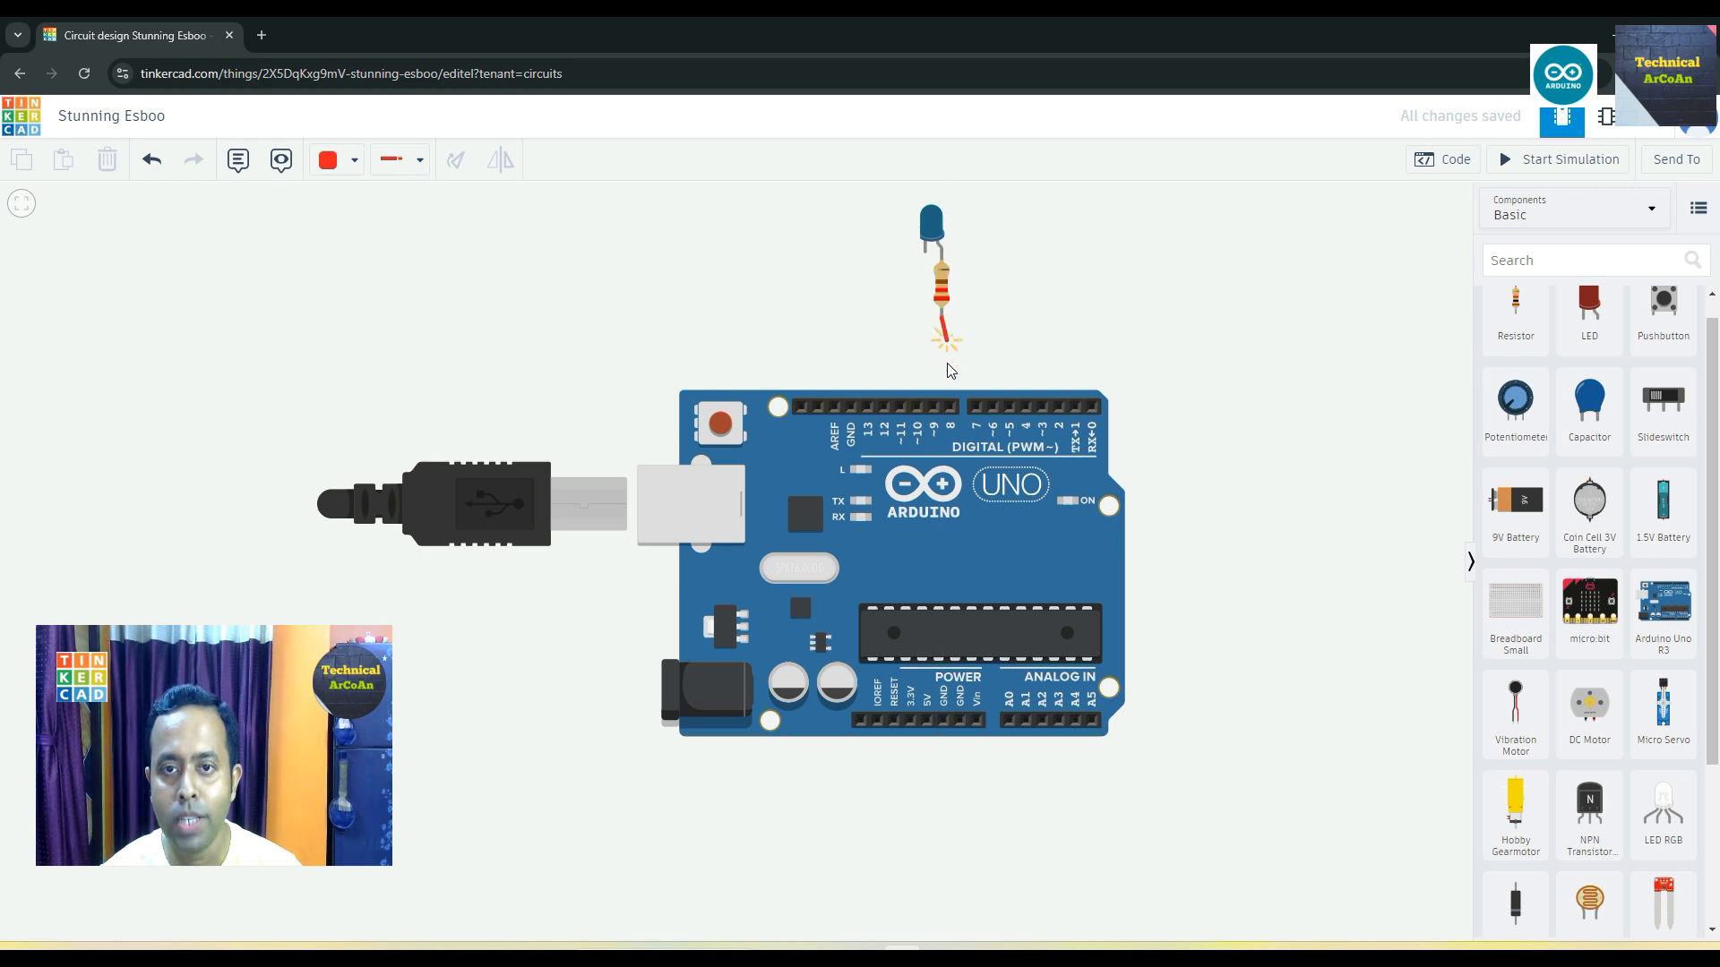
left_click(951, 408)
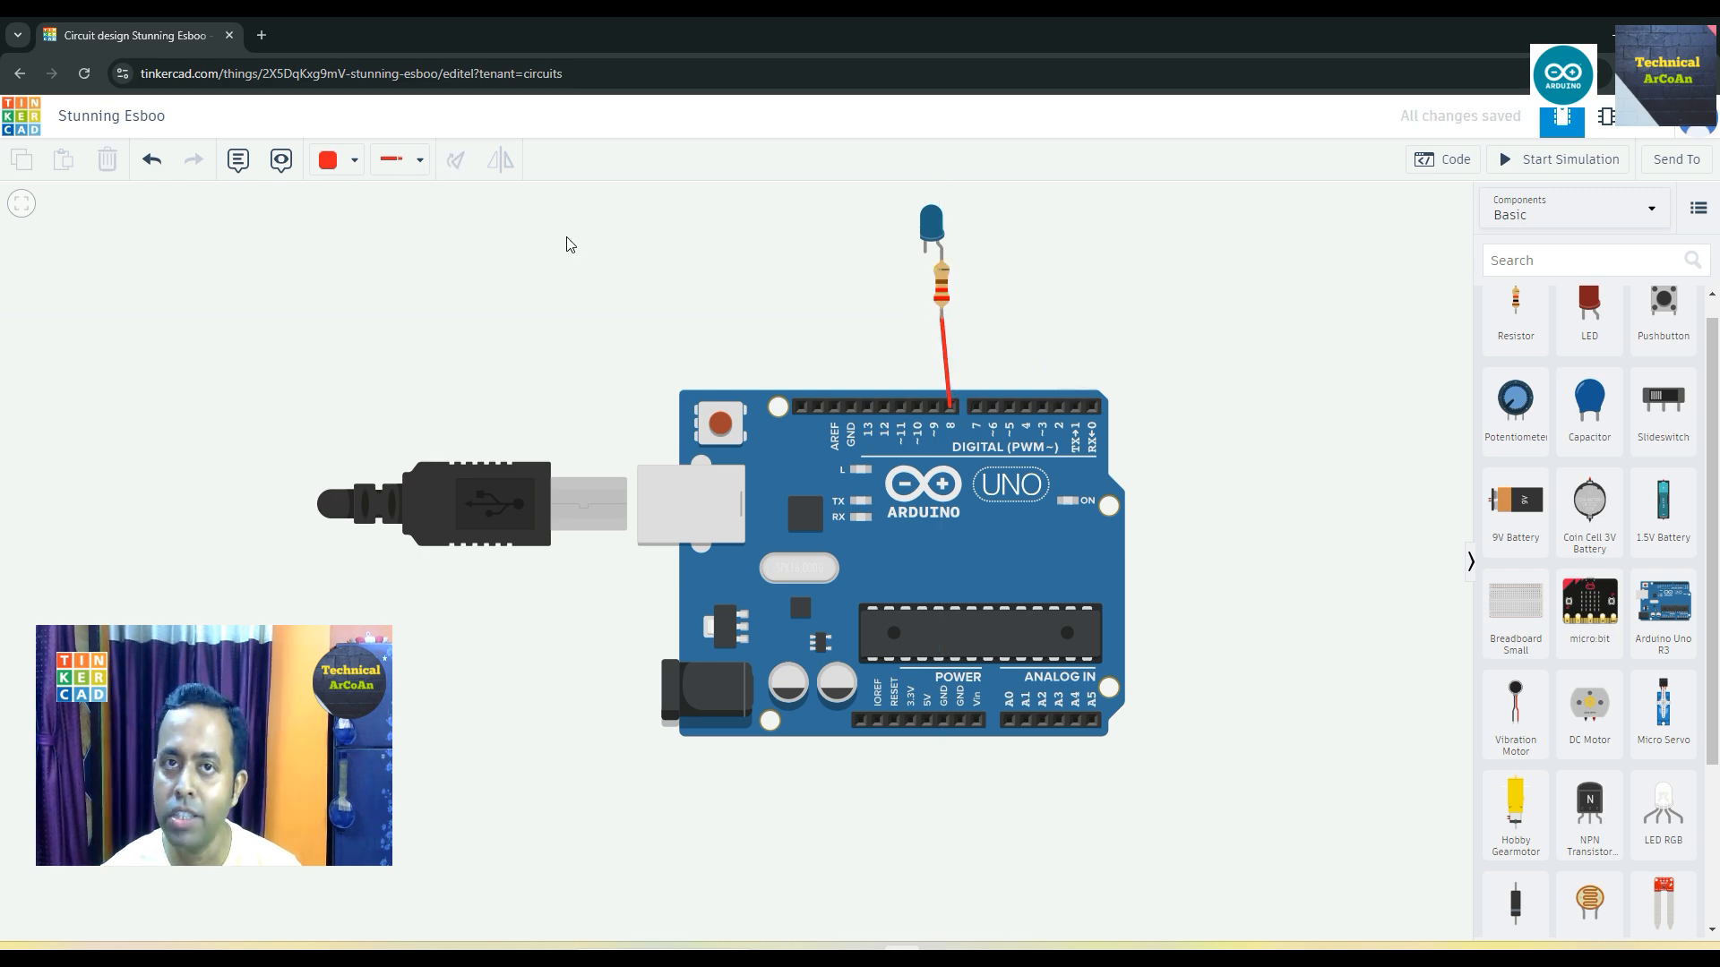
Connect the LED's cathode to the GND pin beside pin 13 of the Arduino with a black wire
left_click(353, 161)
left_click(371, 221)
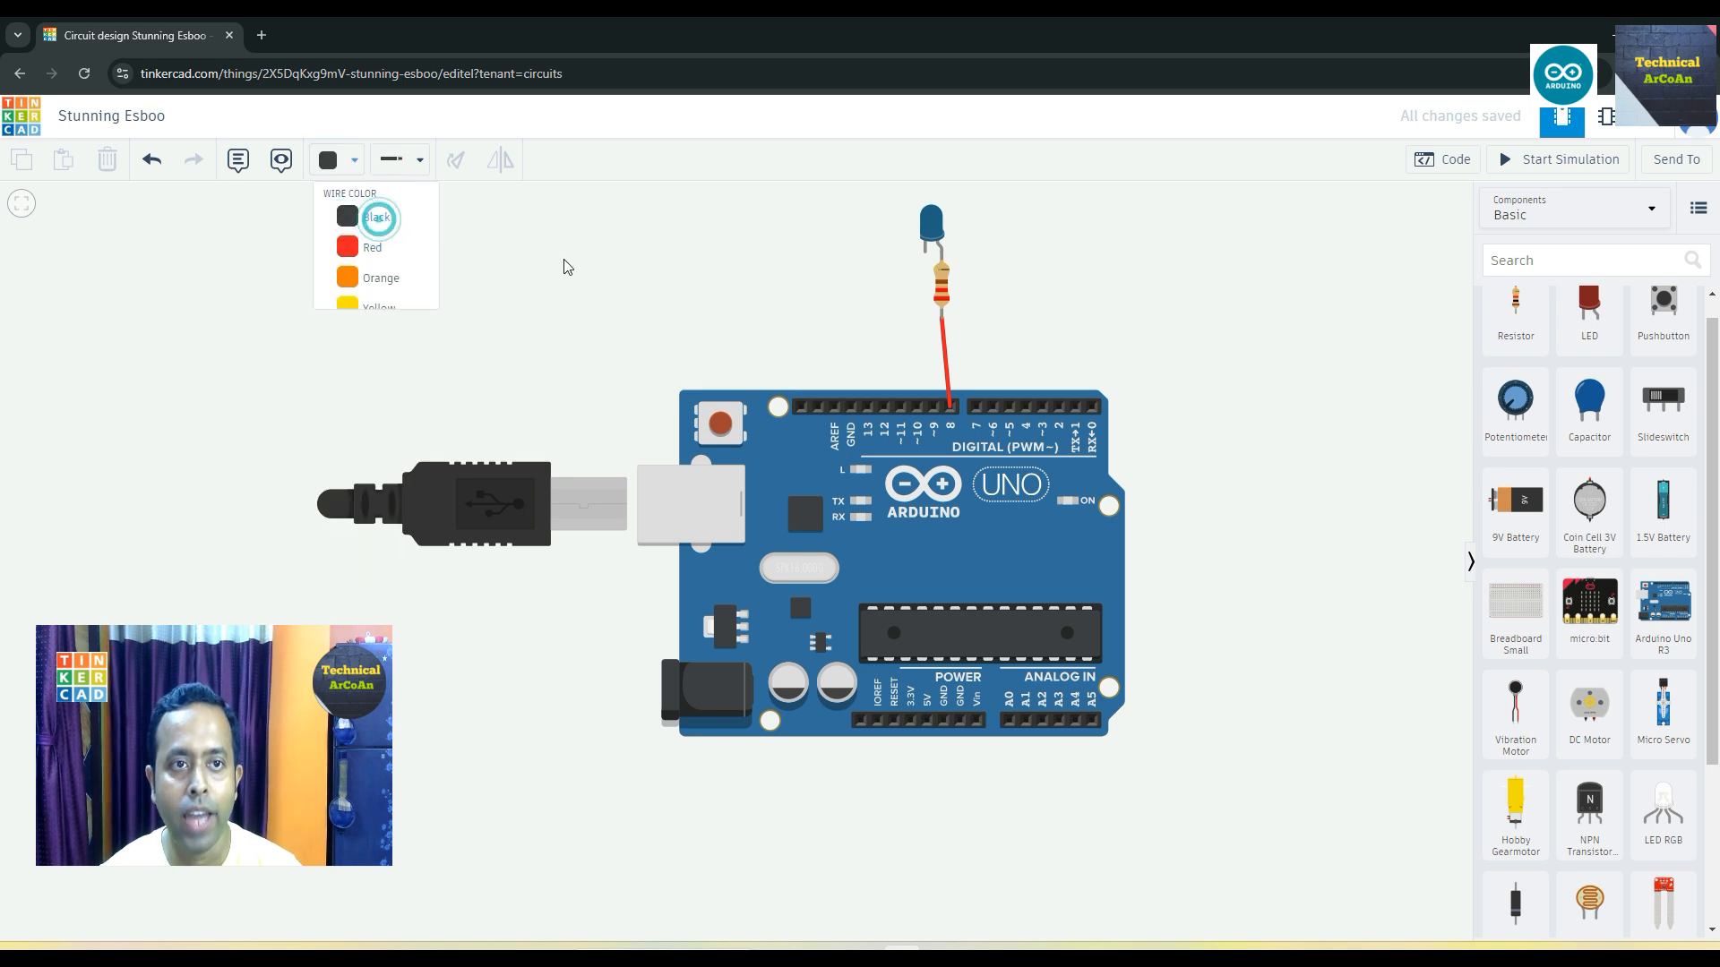
left_click(926, 251)
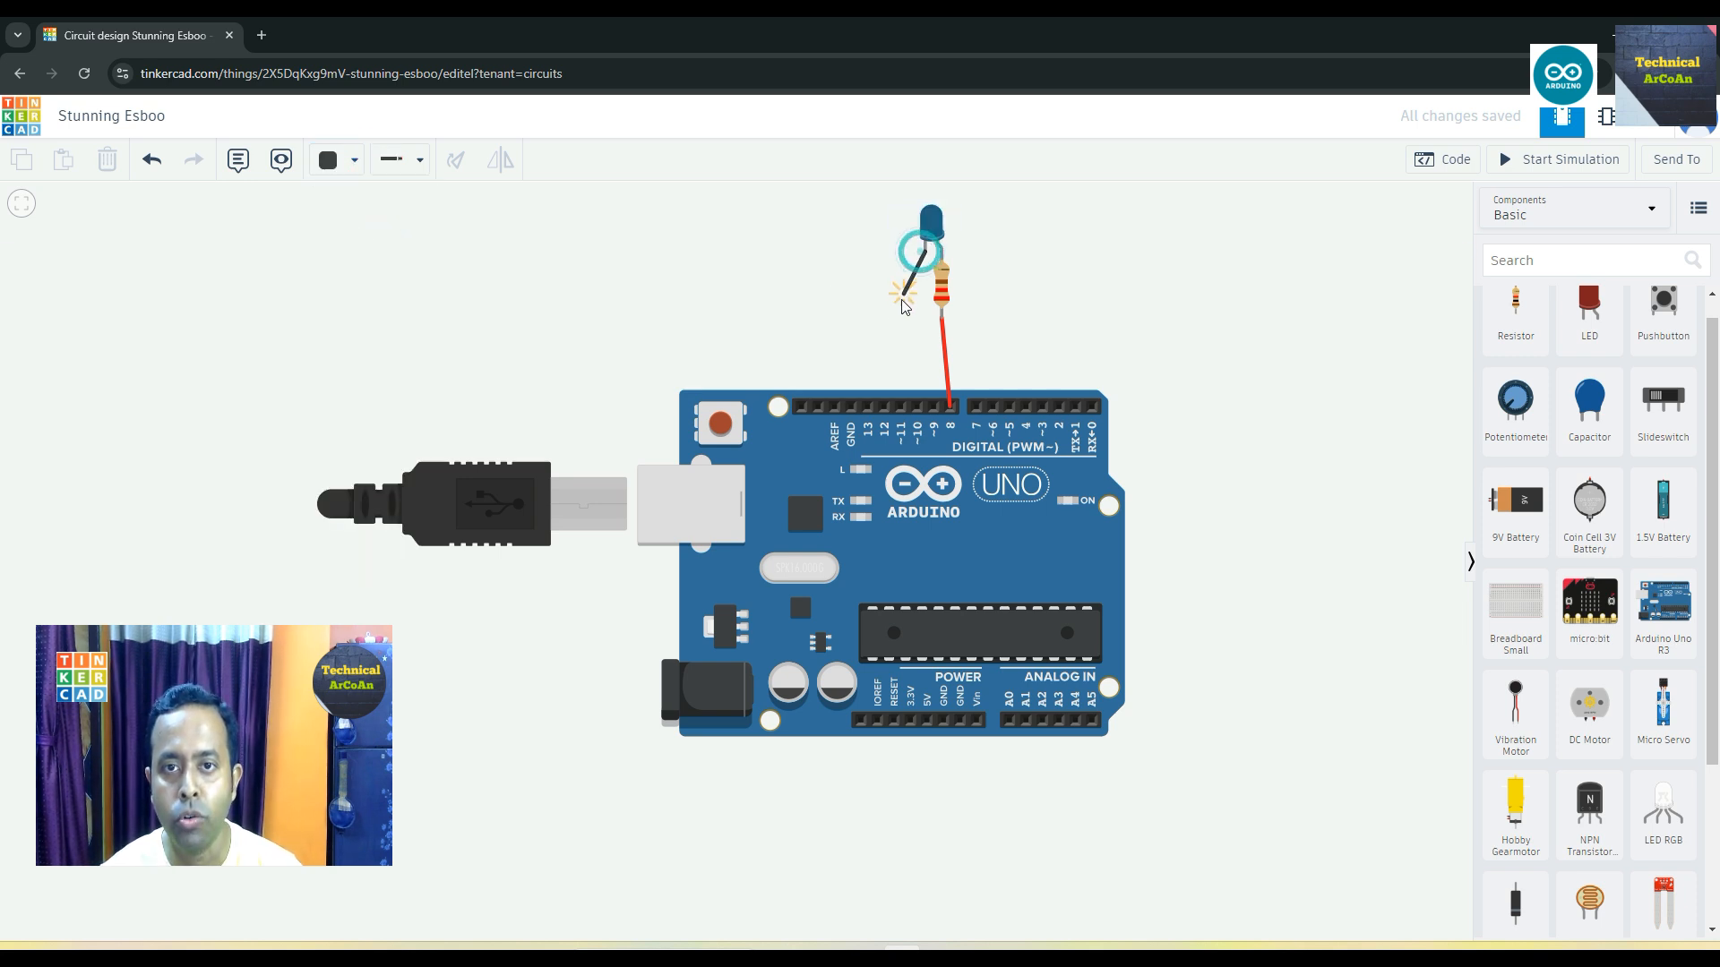
left_click(851, 410)
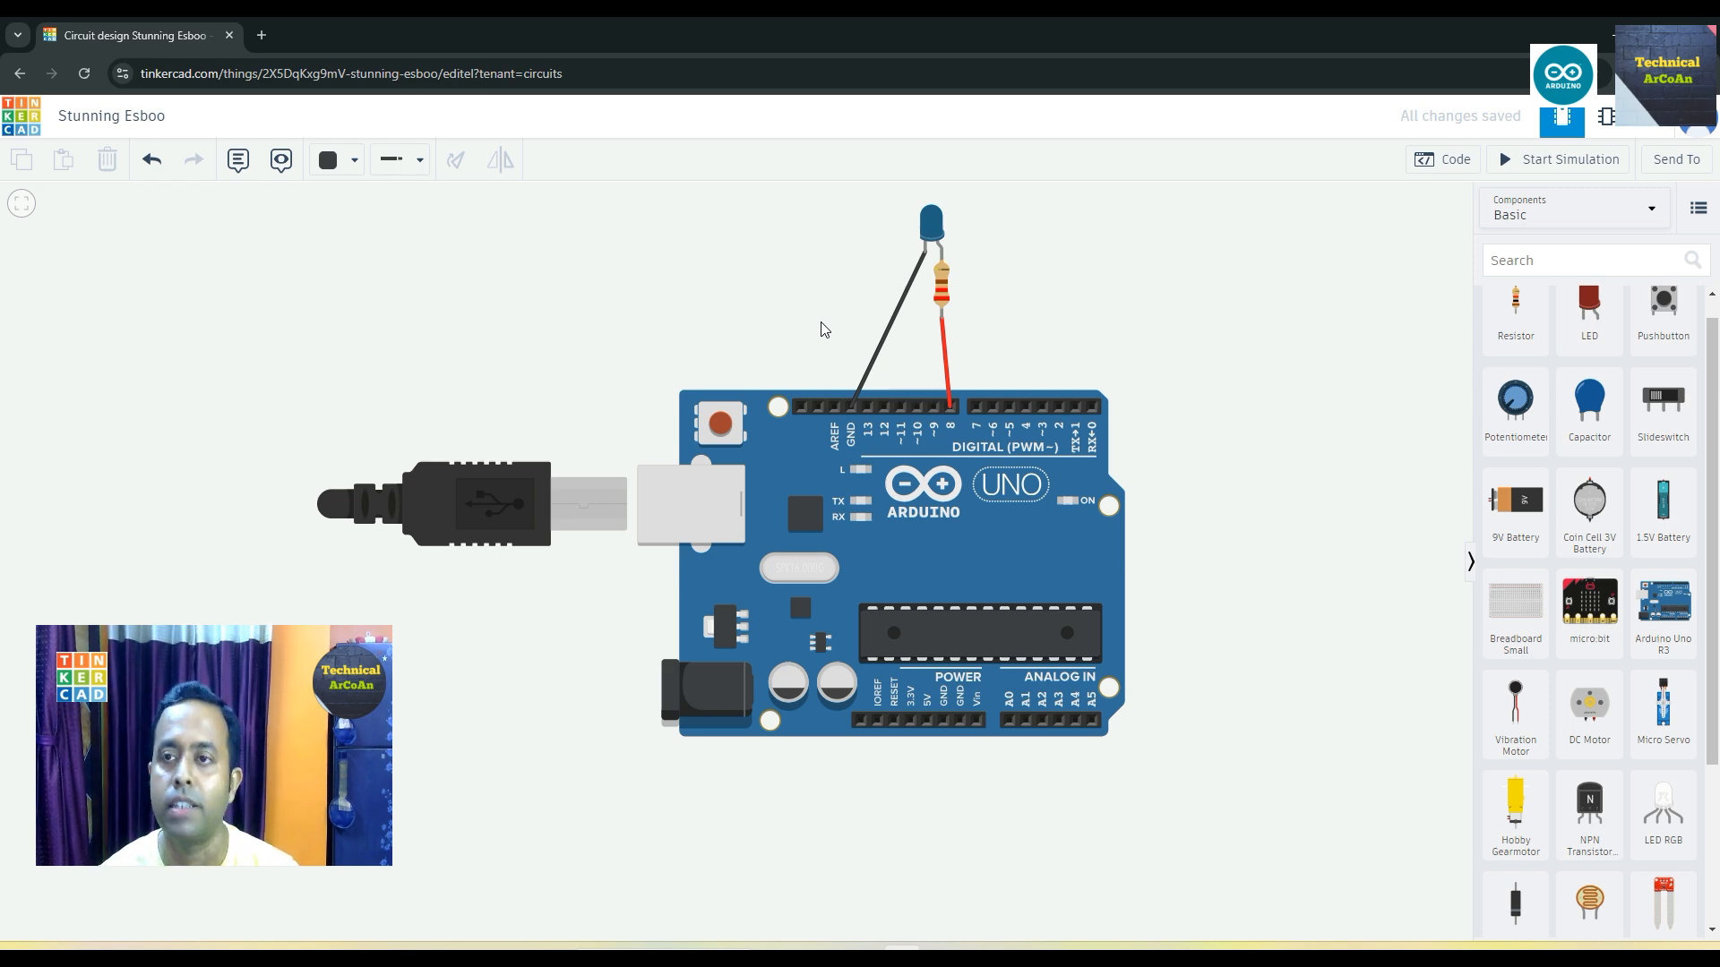
Open the code editor, switch it from Blocks to Text mode and delete all the default code
left_click(1442, 163)
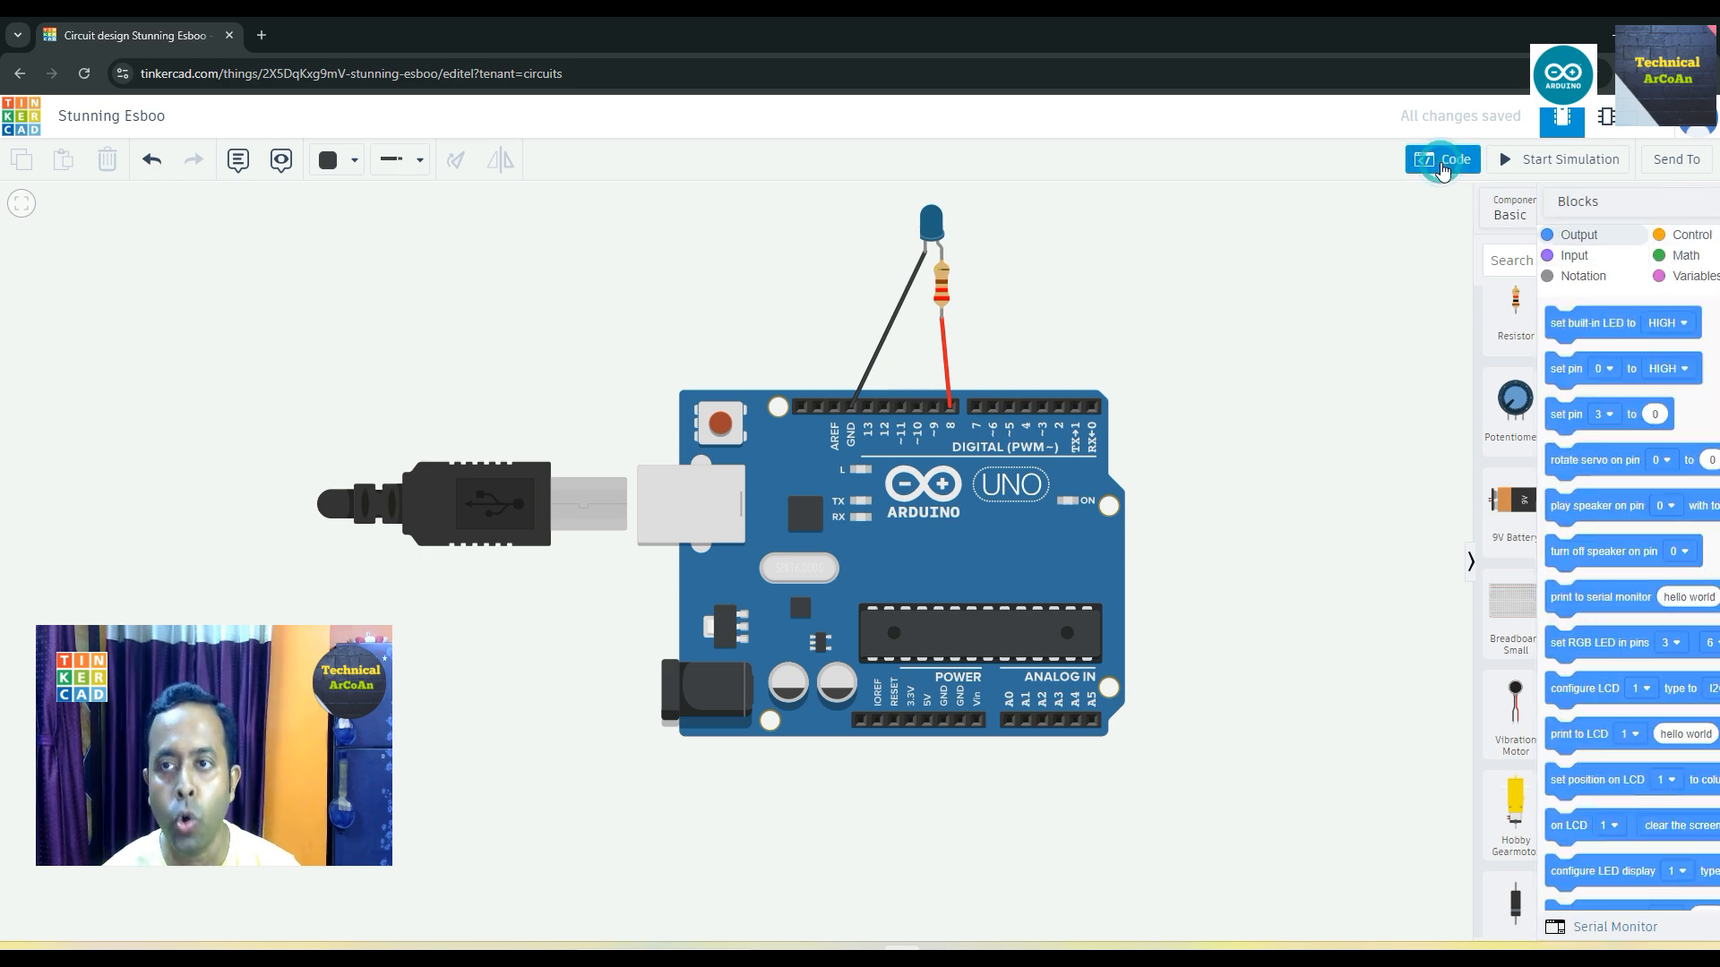
left_click(1373, 205)
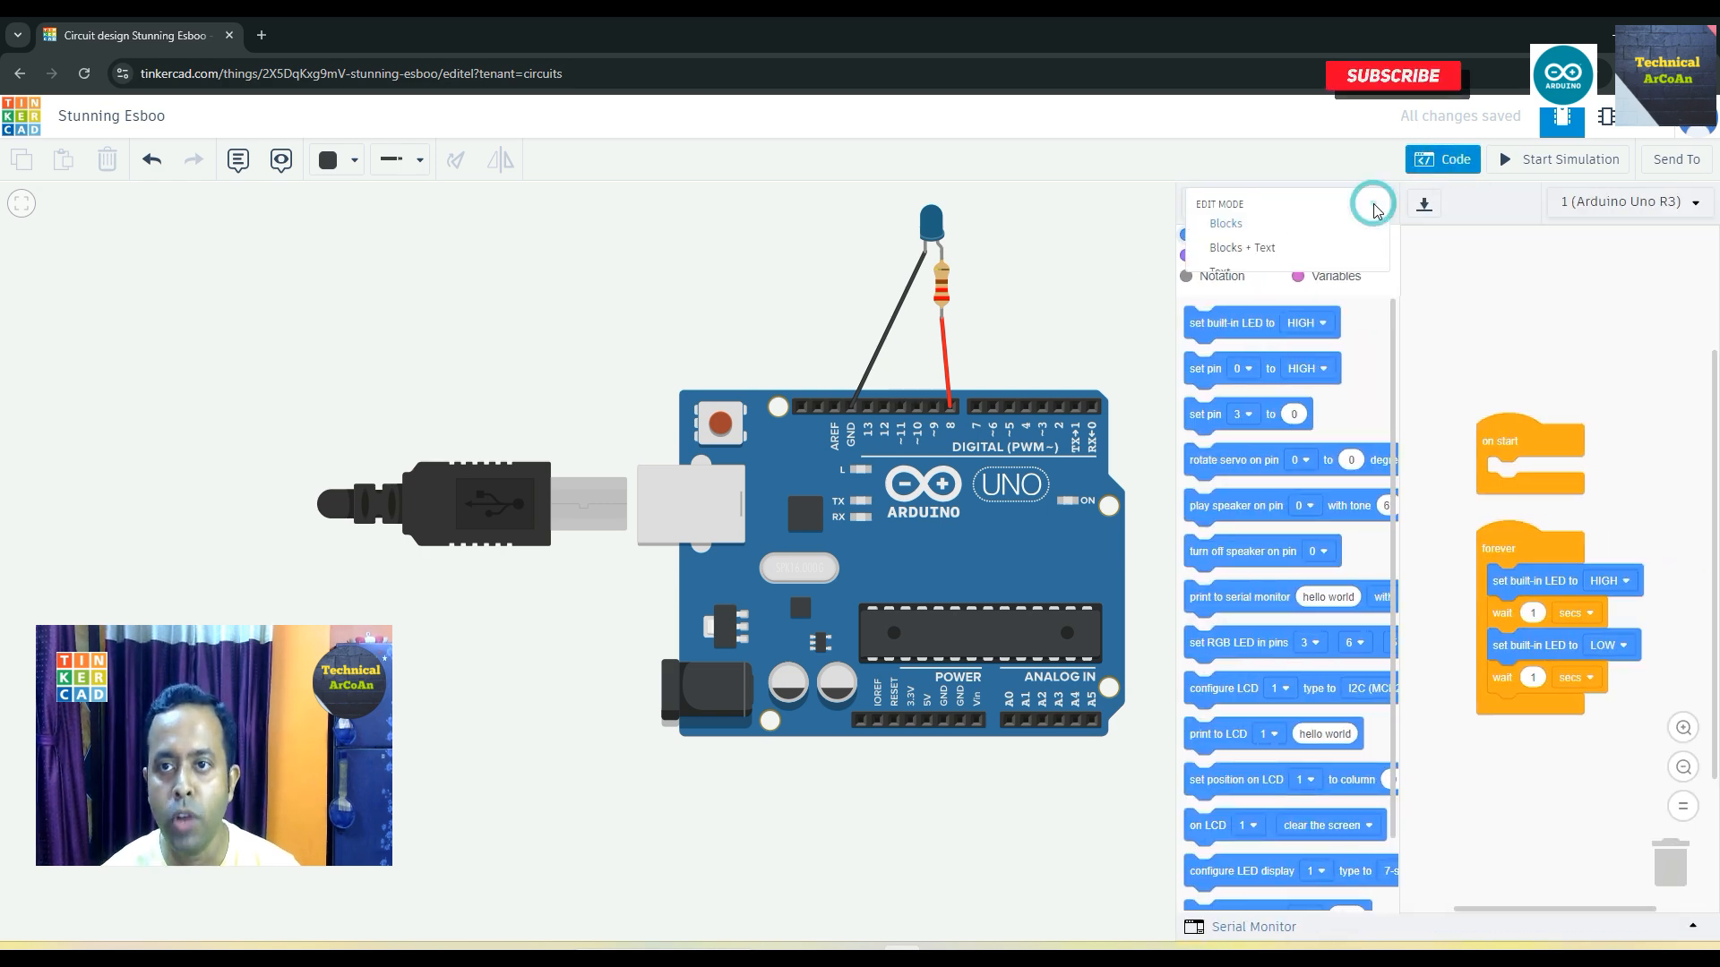
left_click(1304, 266)
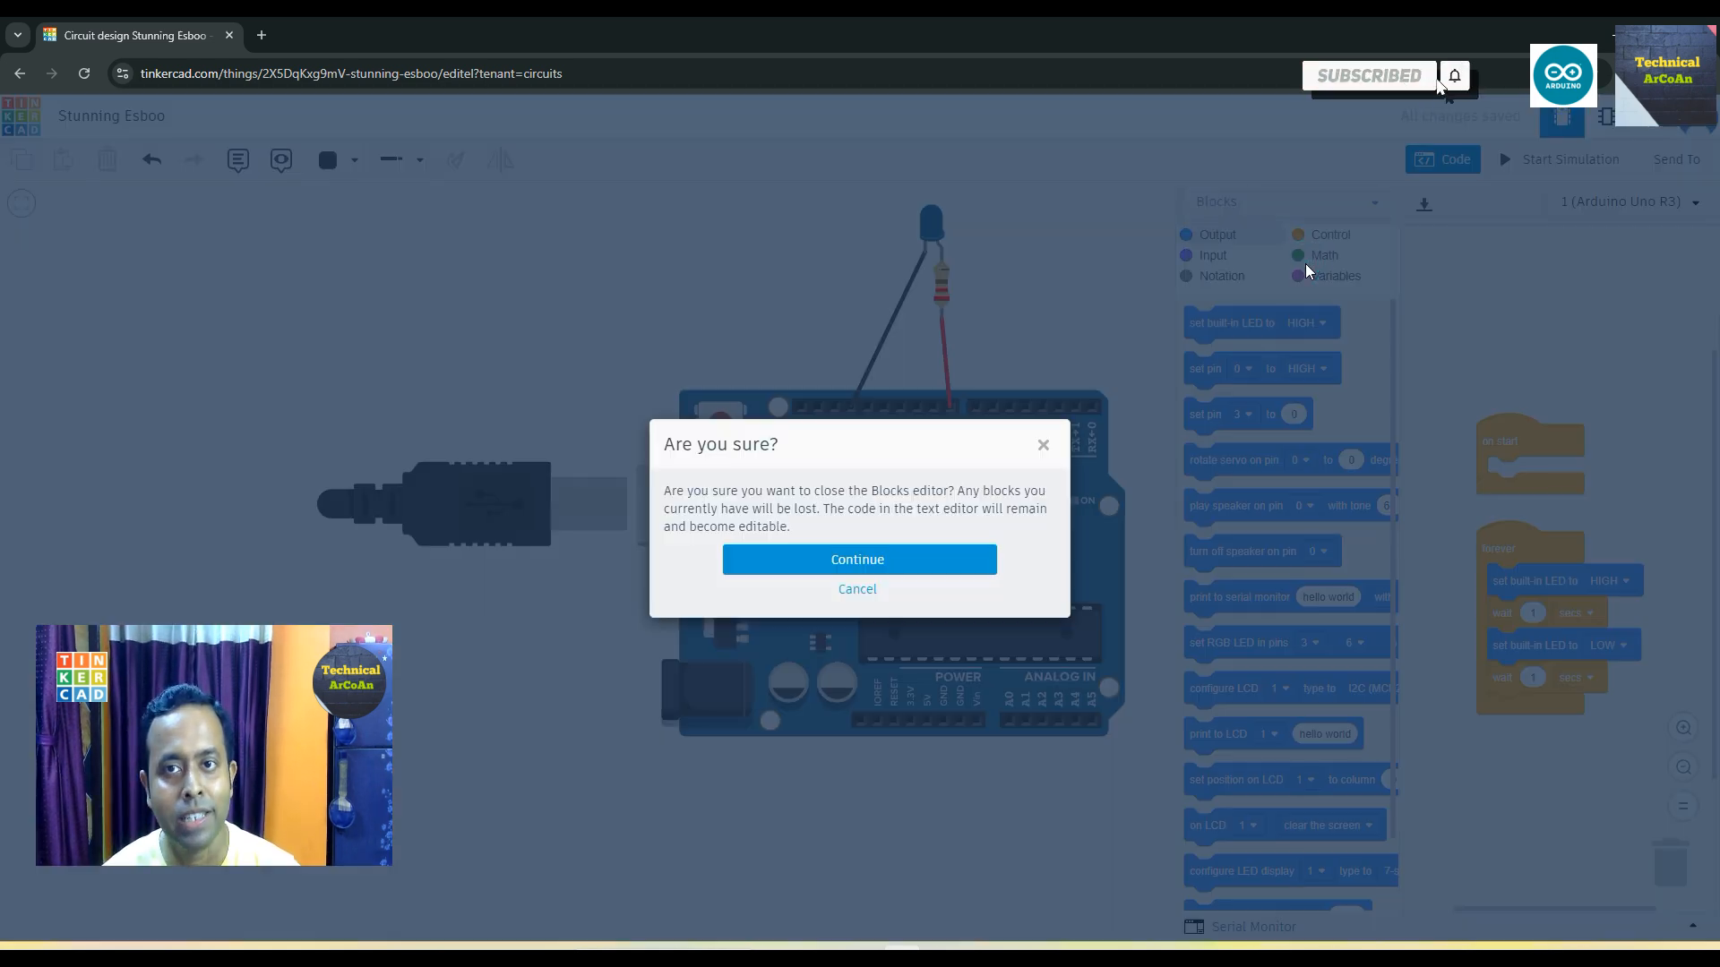
left_click(922, 556)
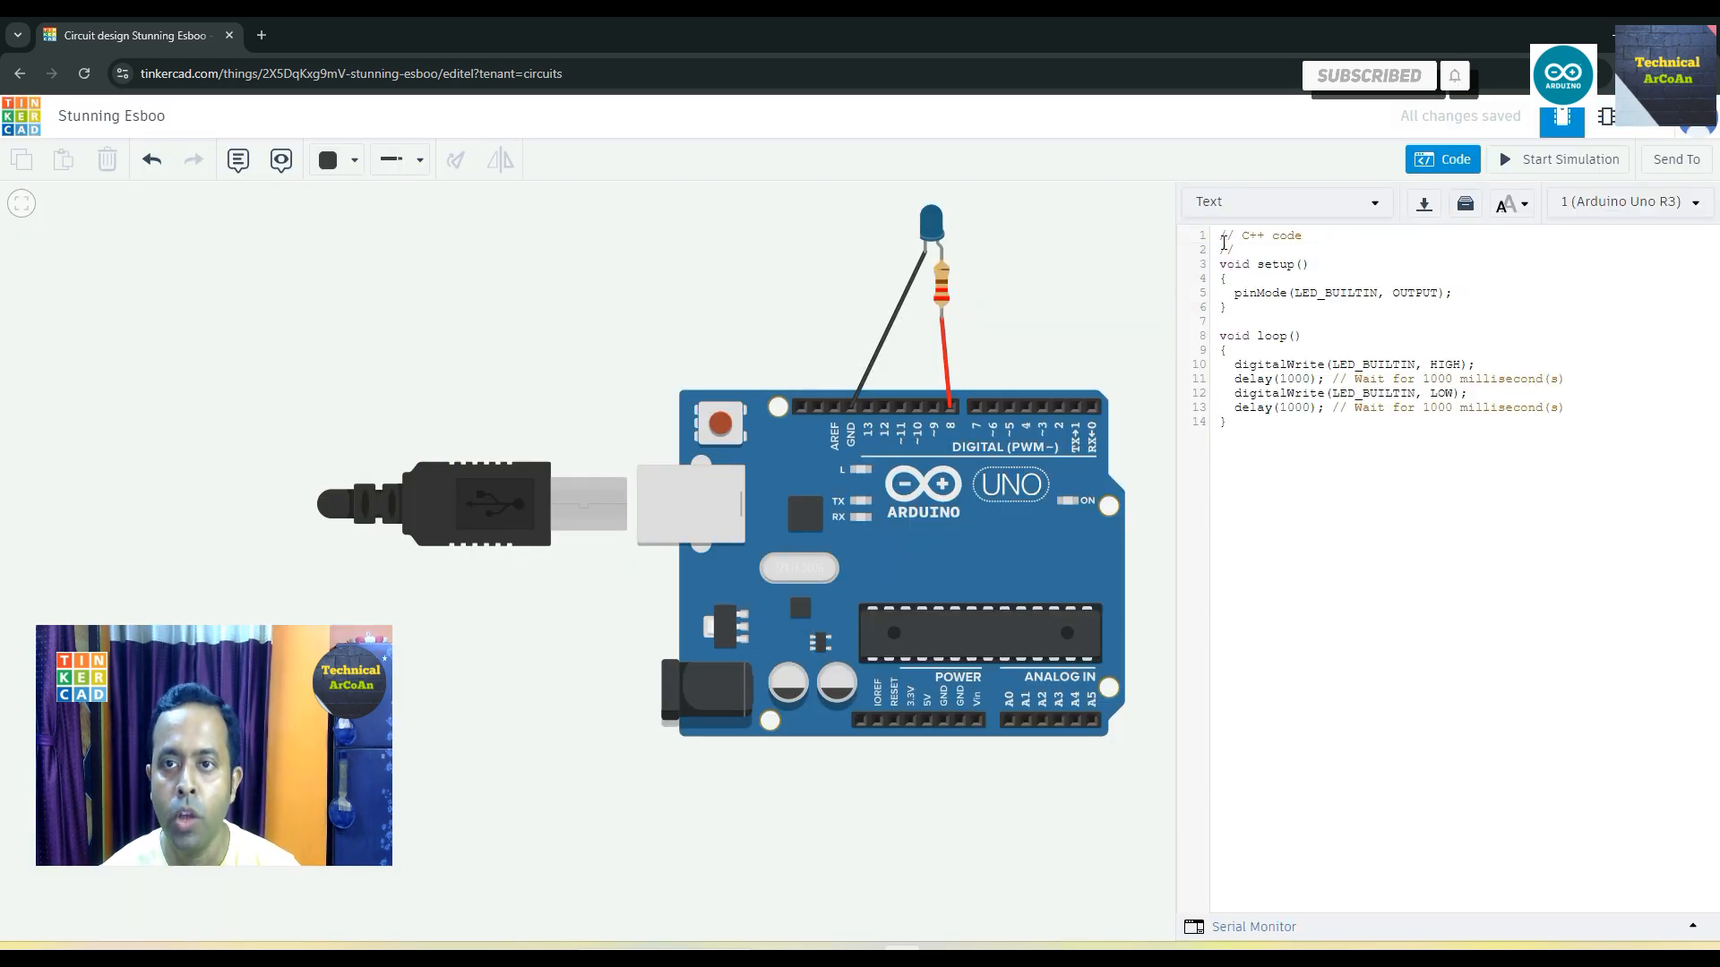
left_click_drag(1221, 236, 1249, 429)
key("Delete")
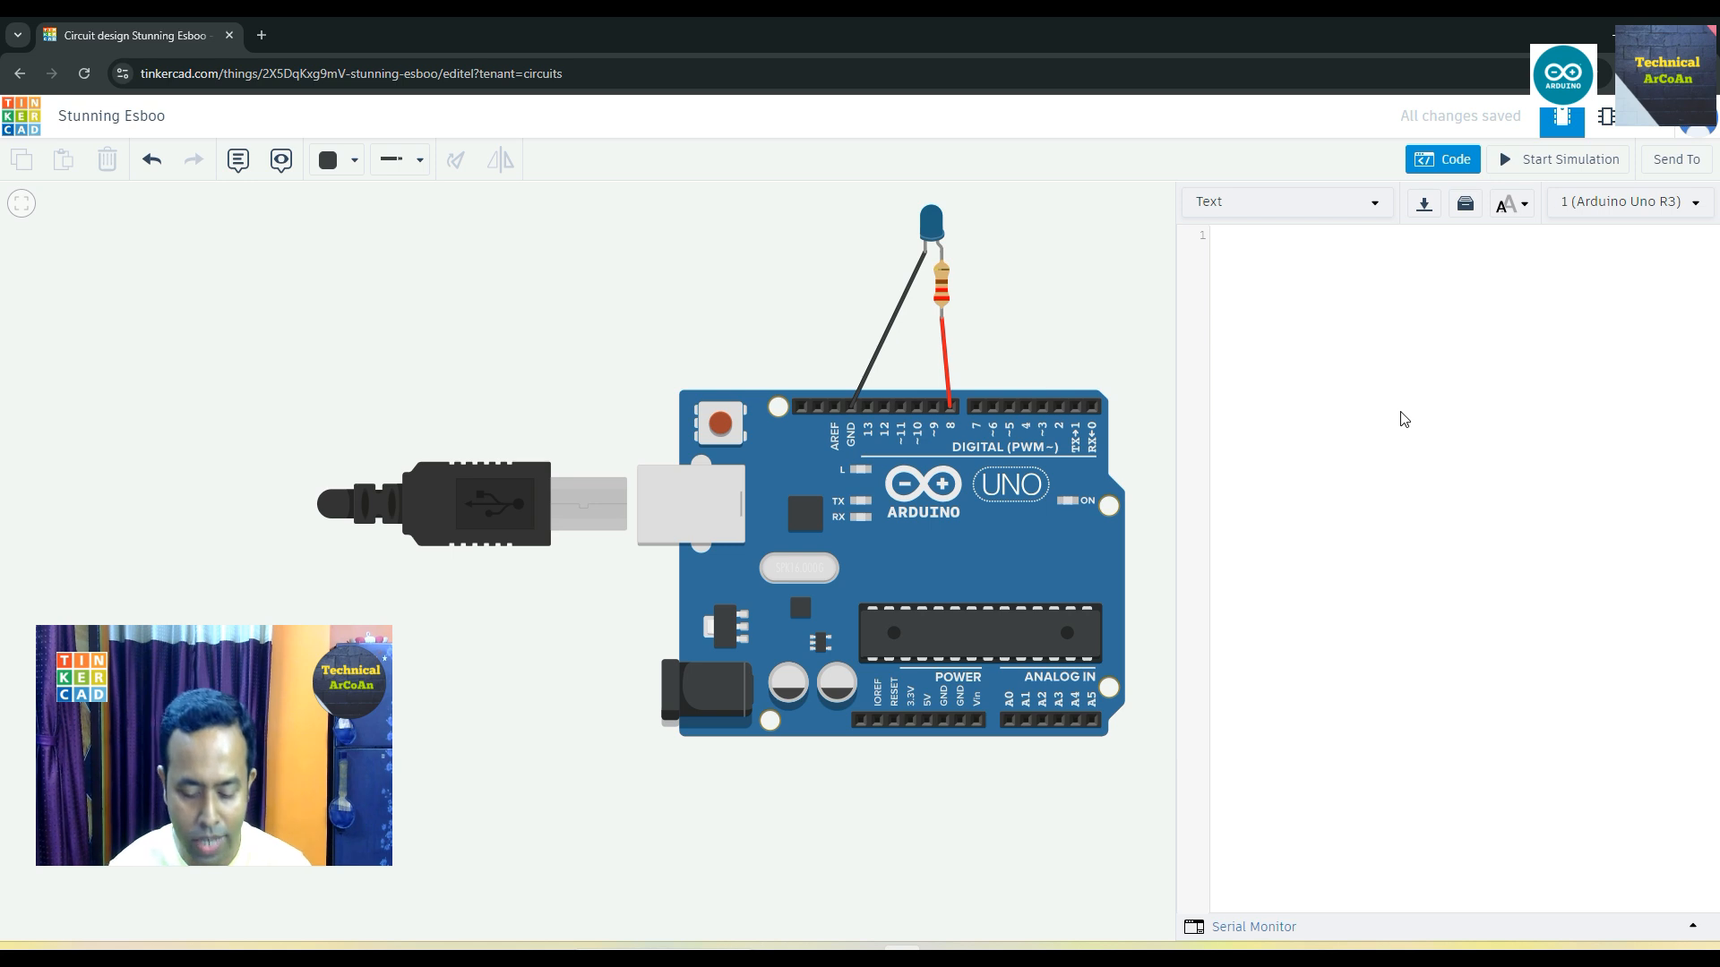
Declare "int pin = 8;" and write a setup() function containing "pinMode(pin,OUTPUT);"
type("int pin")
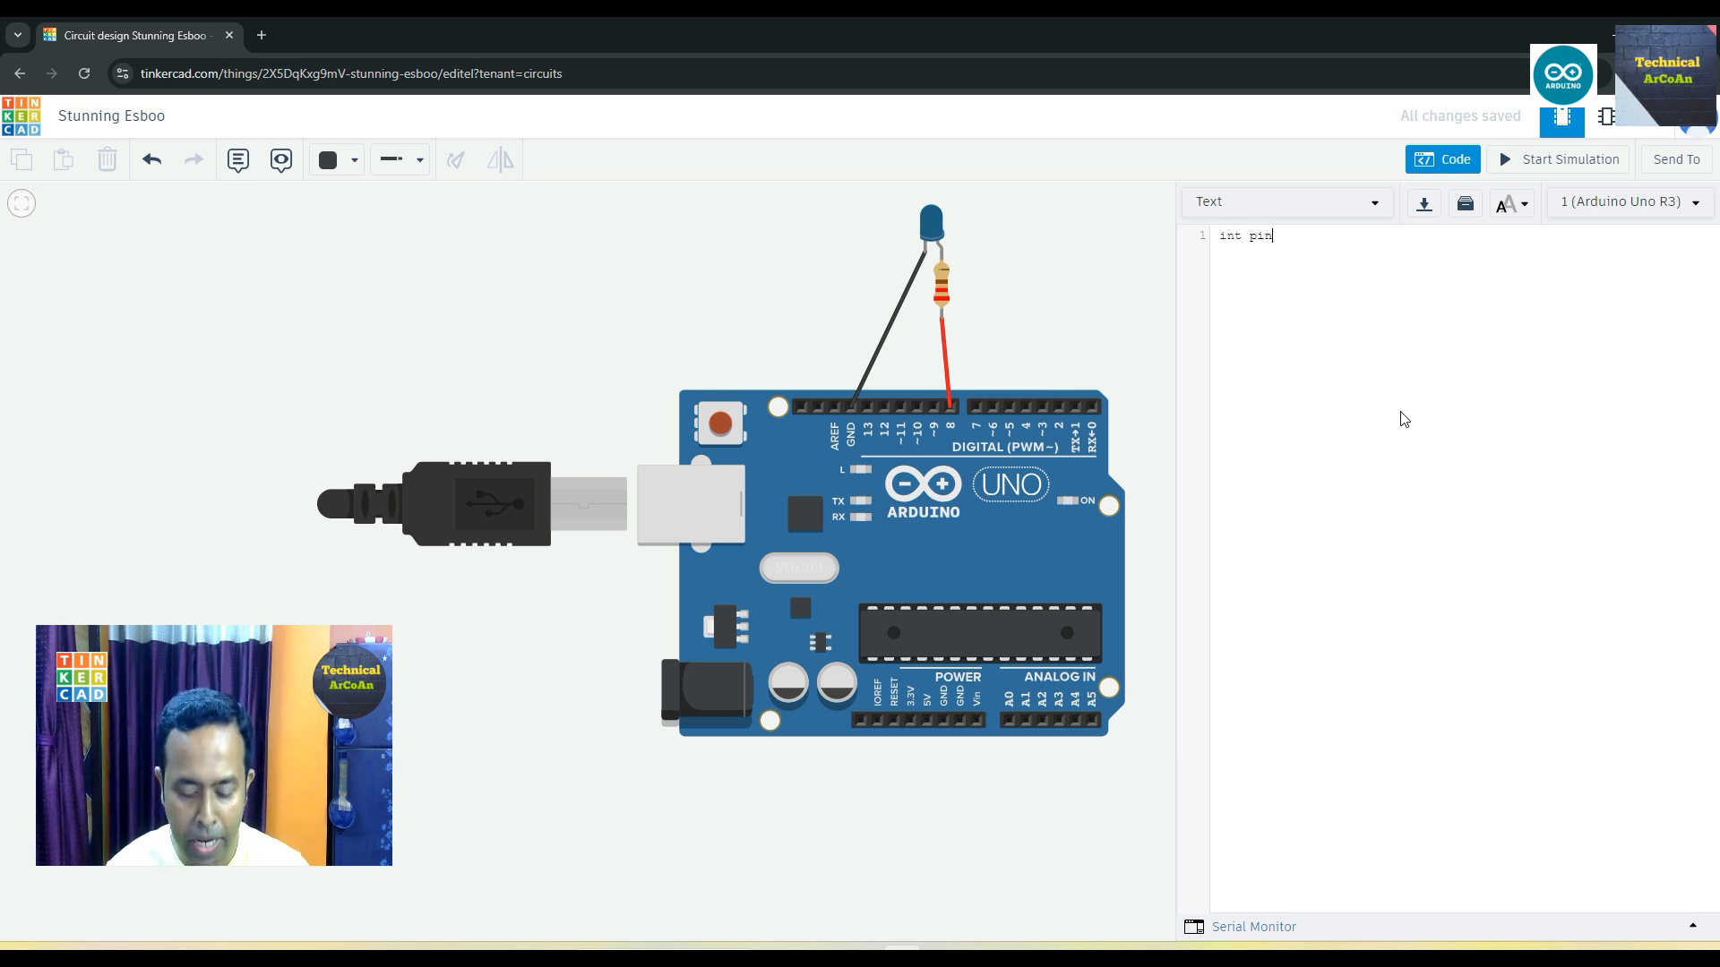
type(" = 8;")
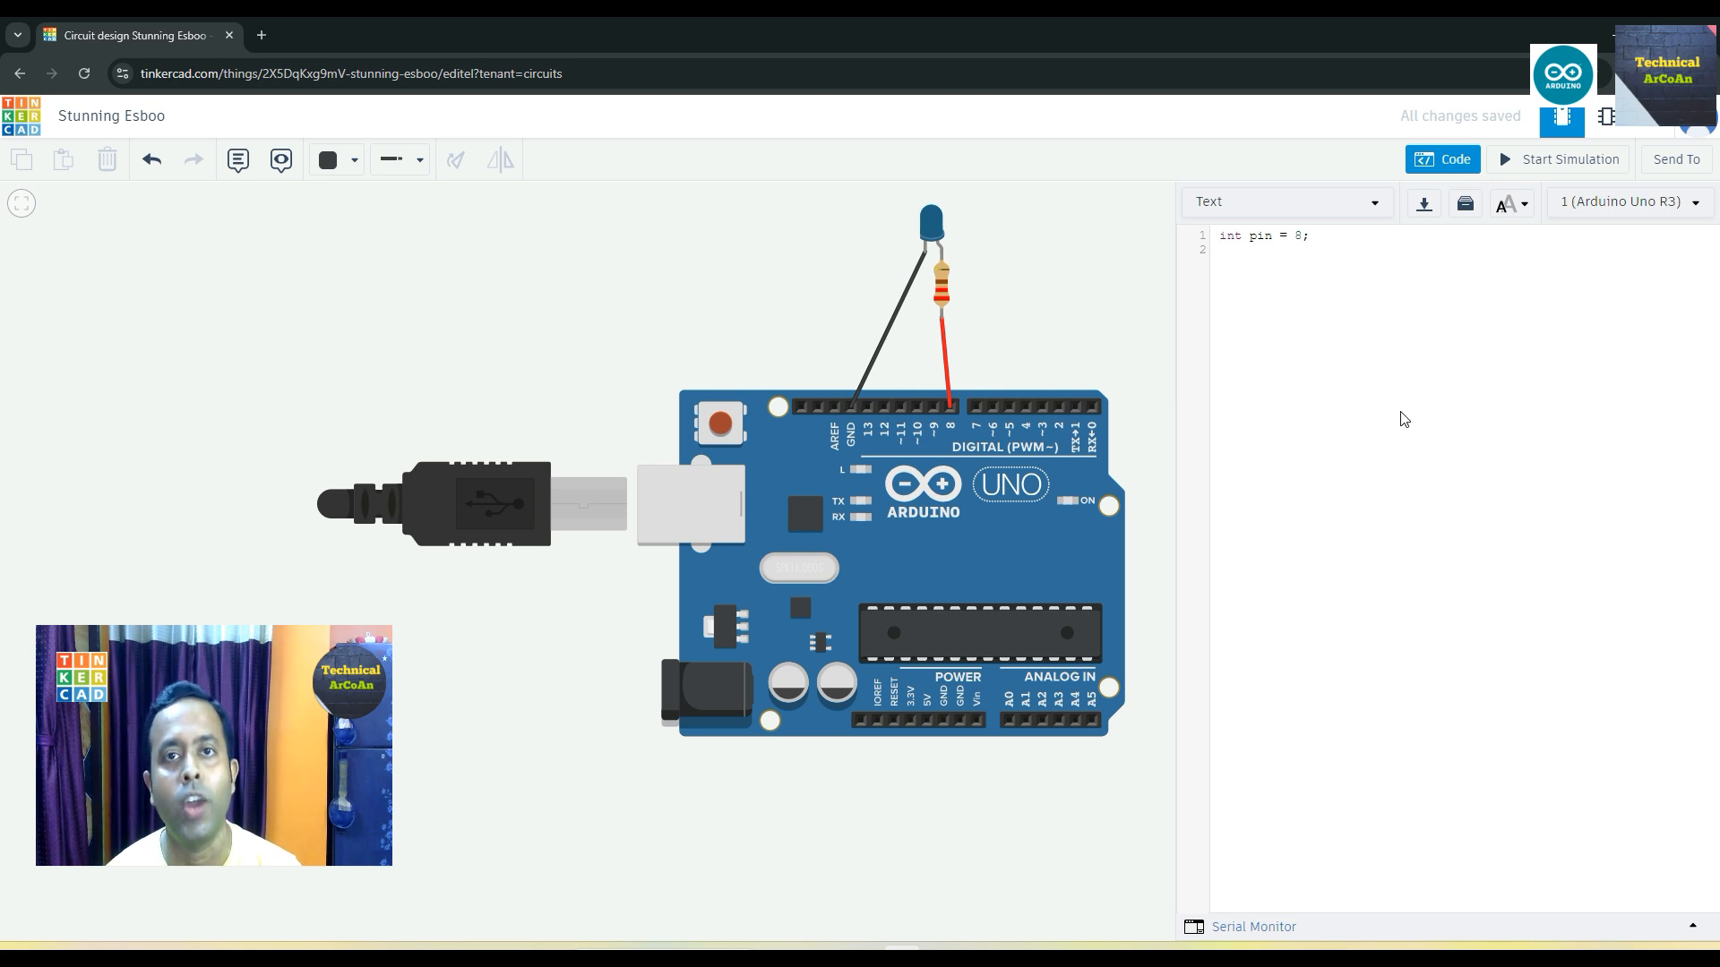
type("oid s")
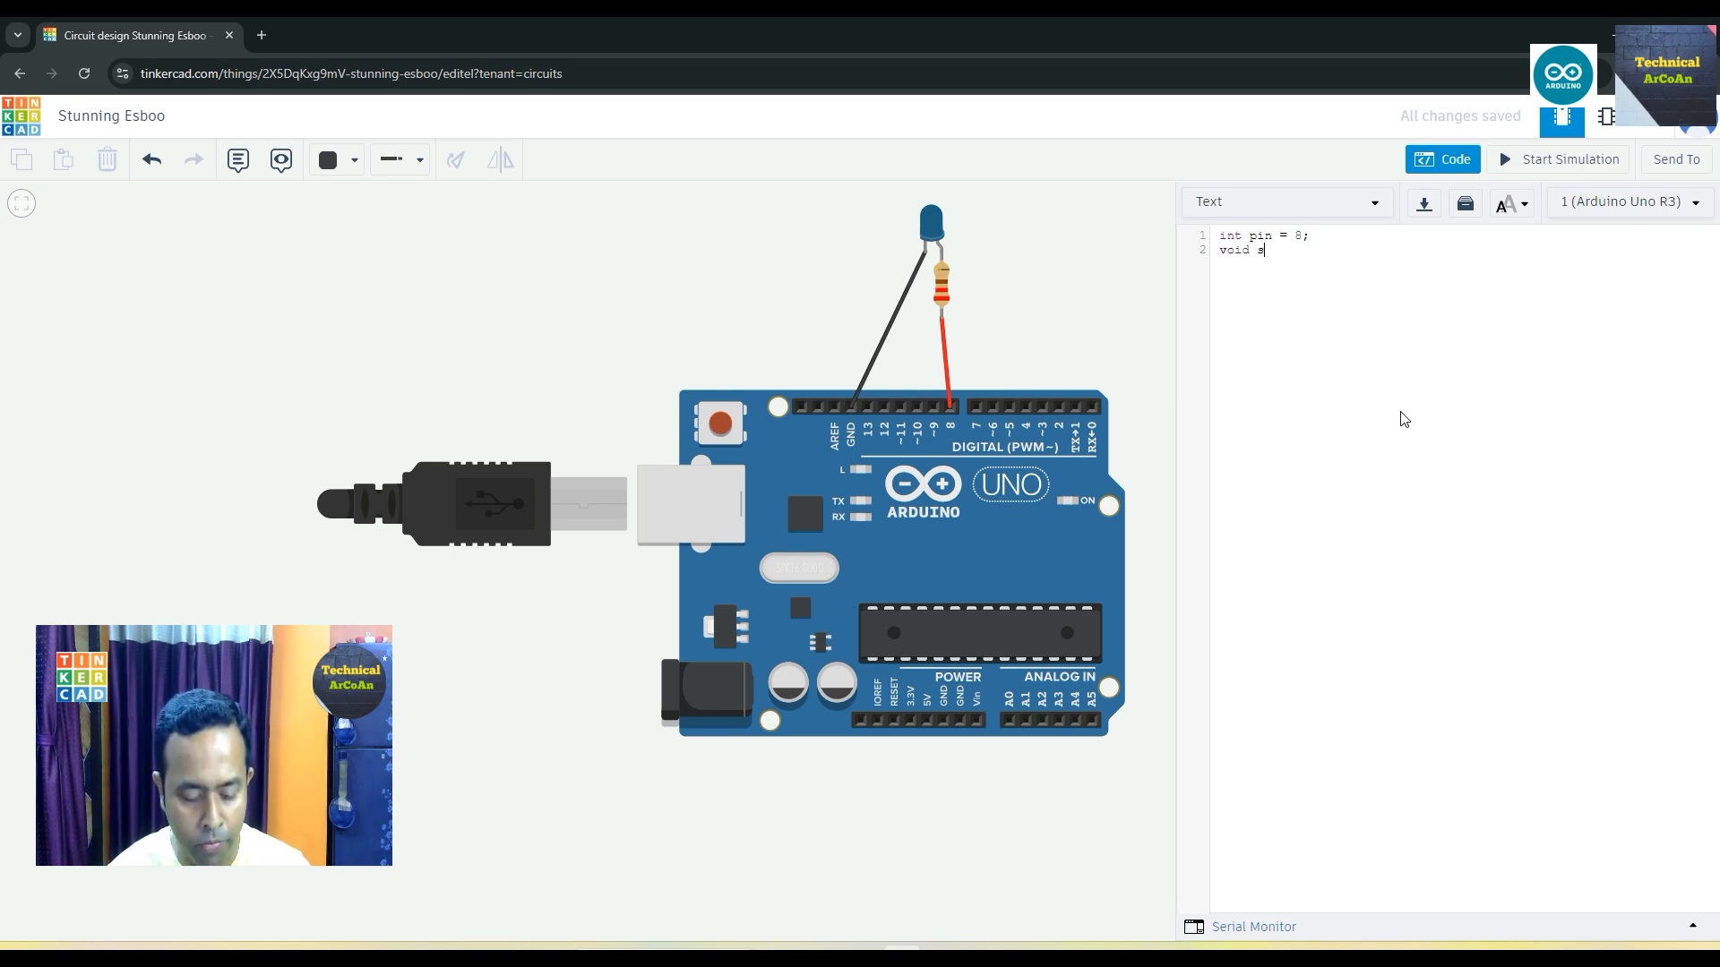
type("etup(){   ")
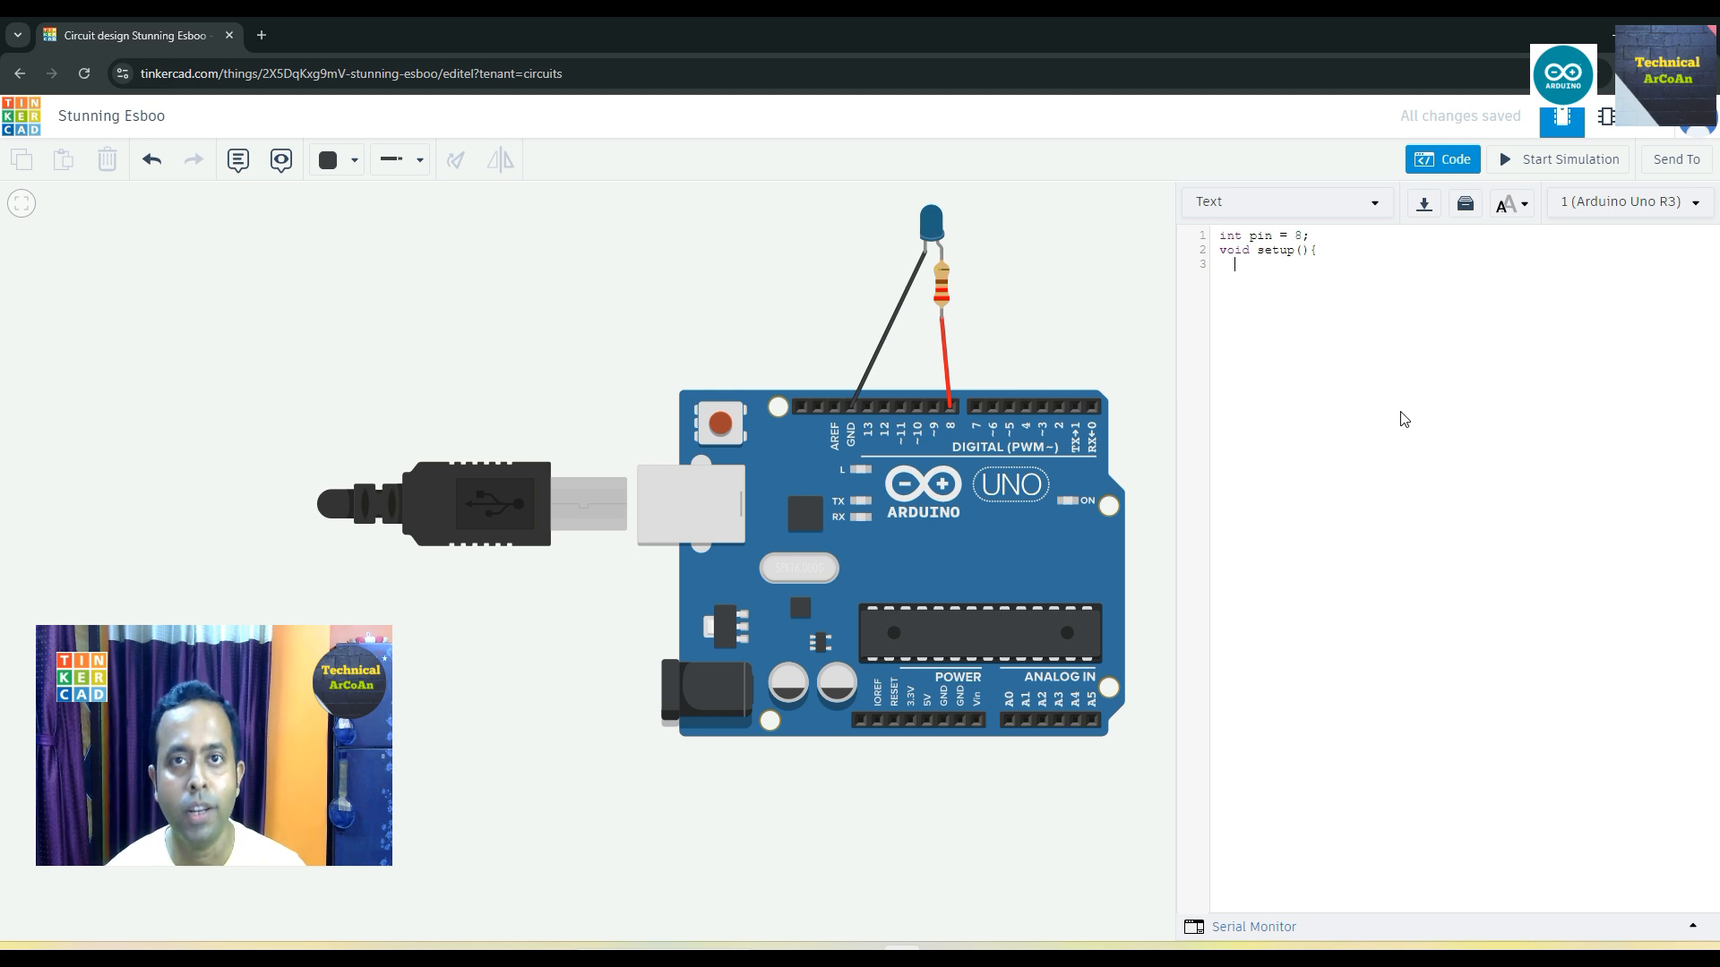
type("pinMode(")
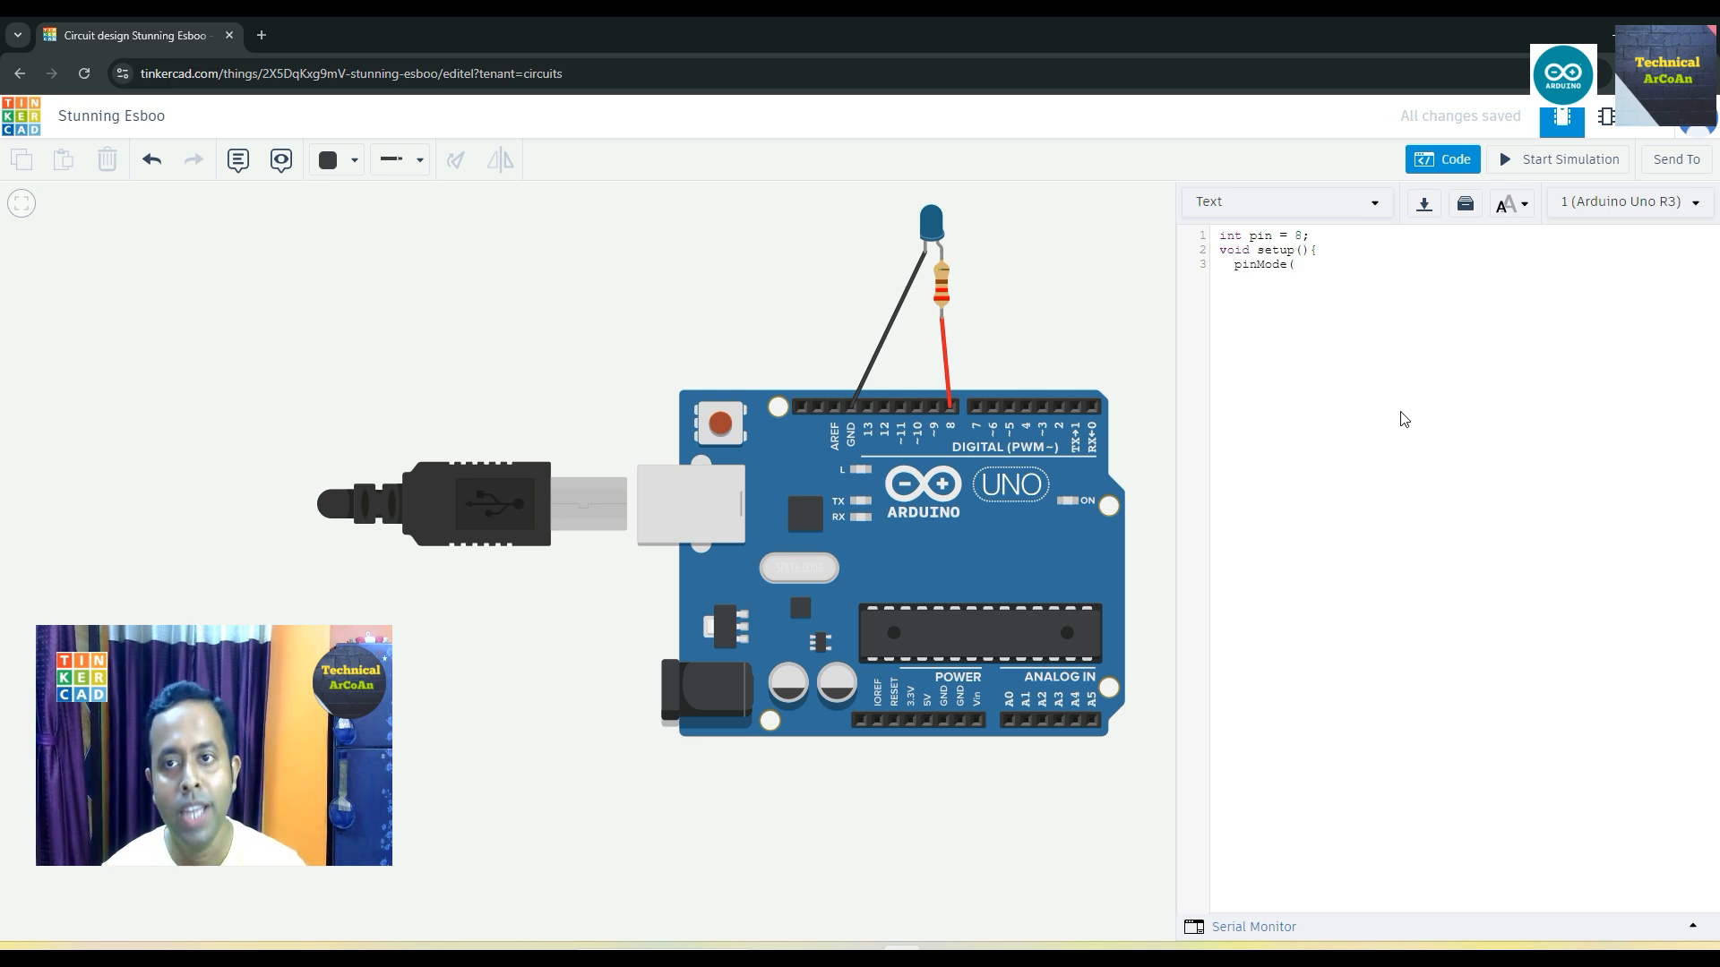
type("pin,")
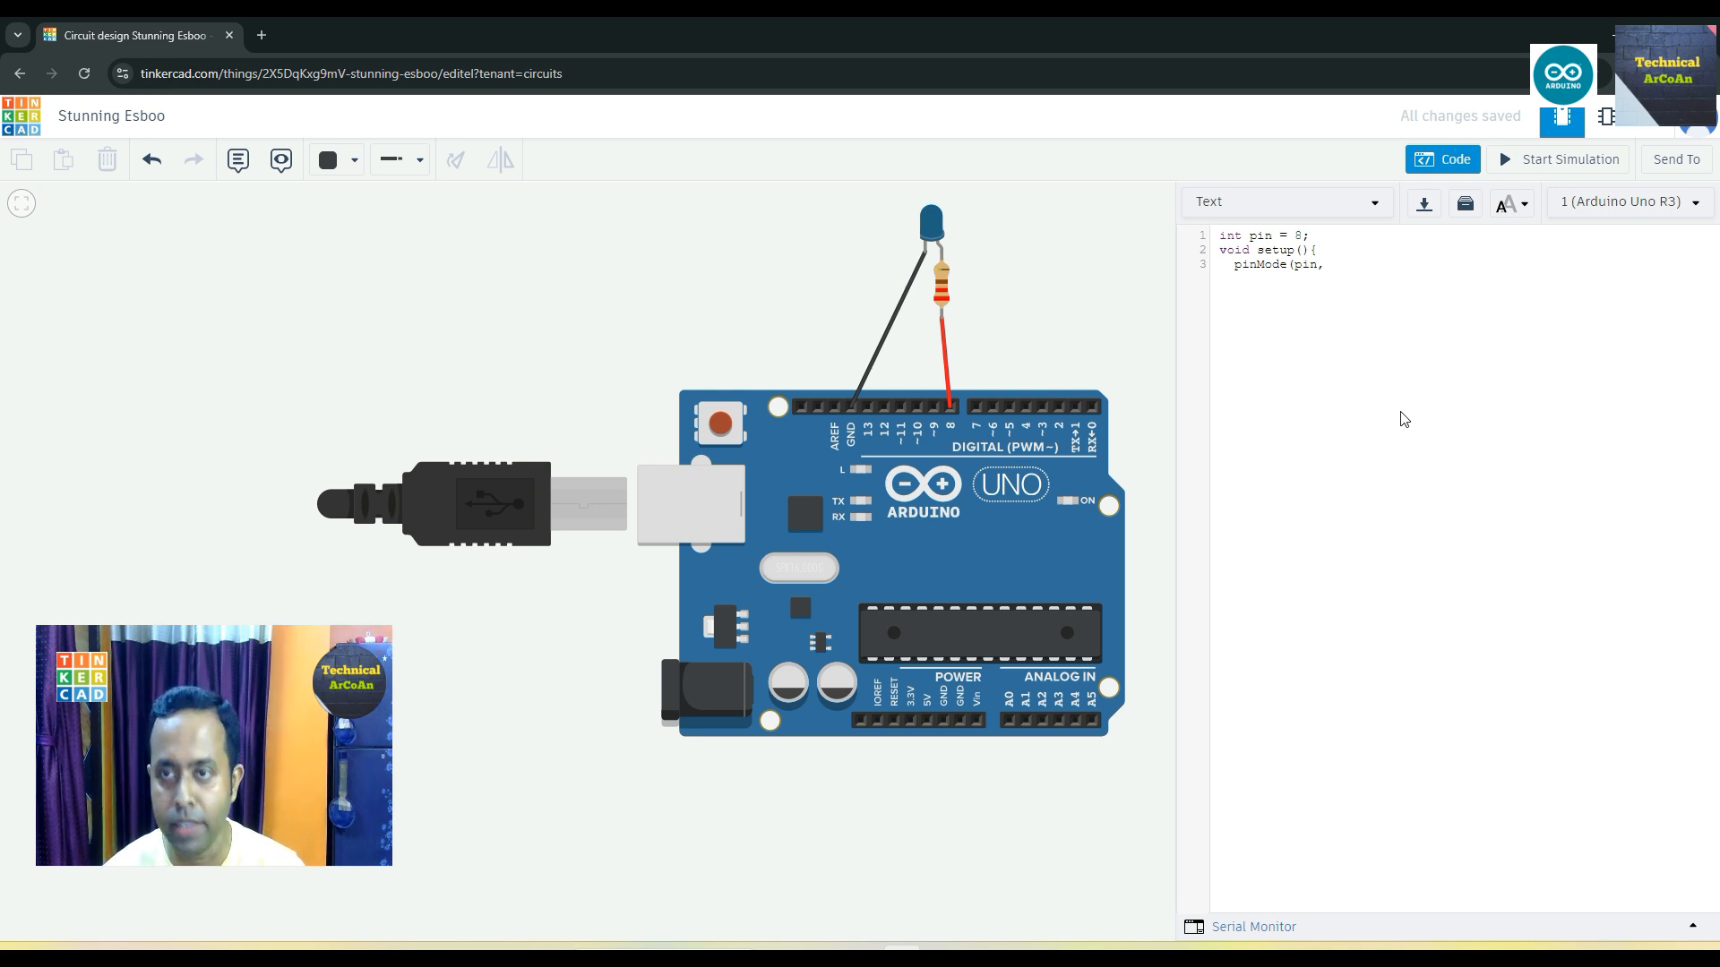
type("OUTPUT")
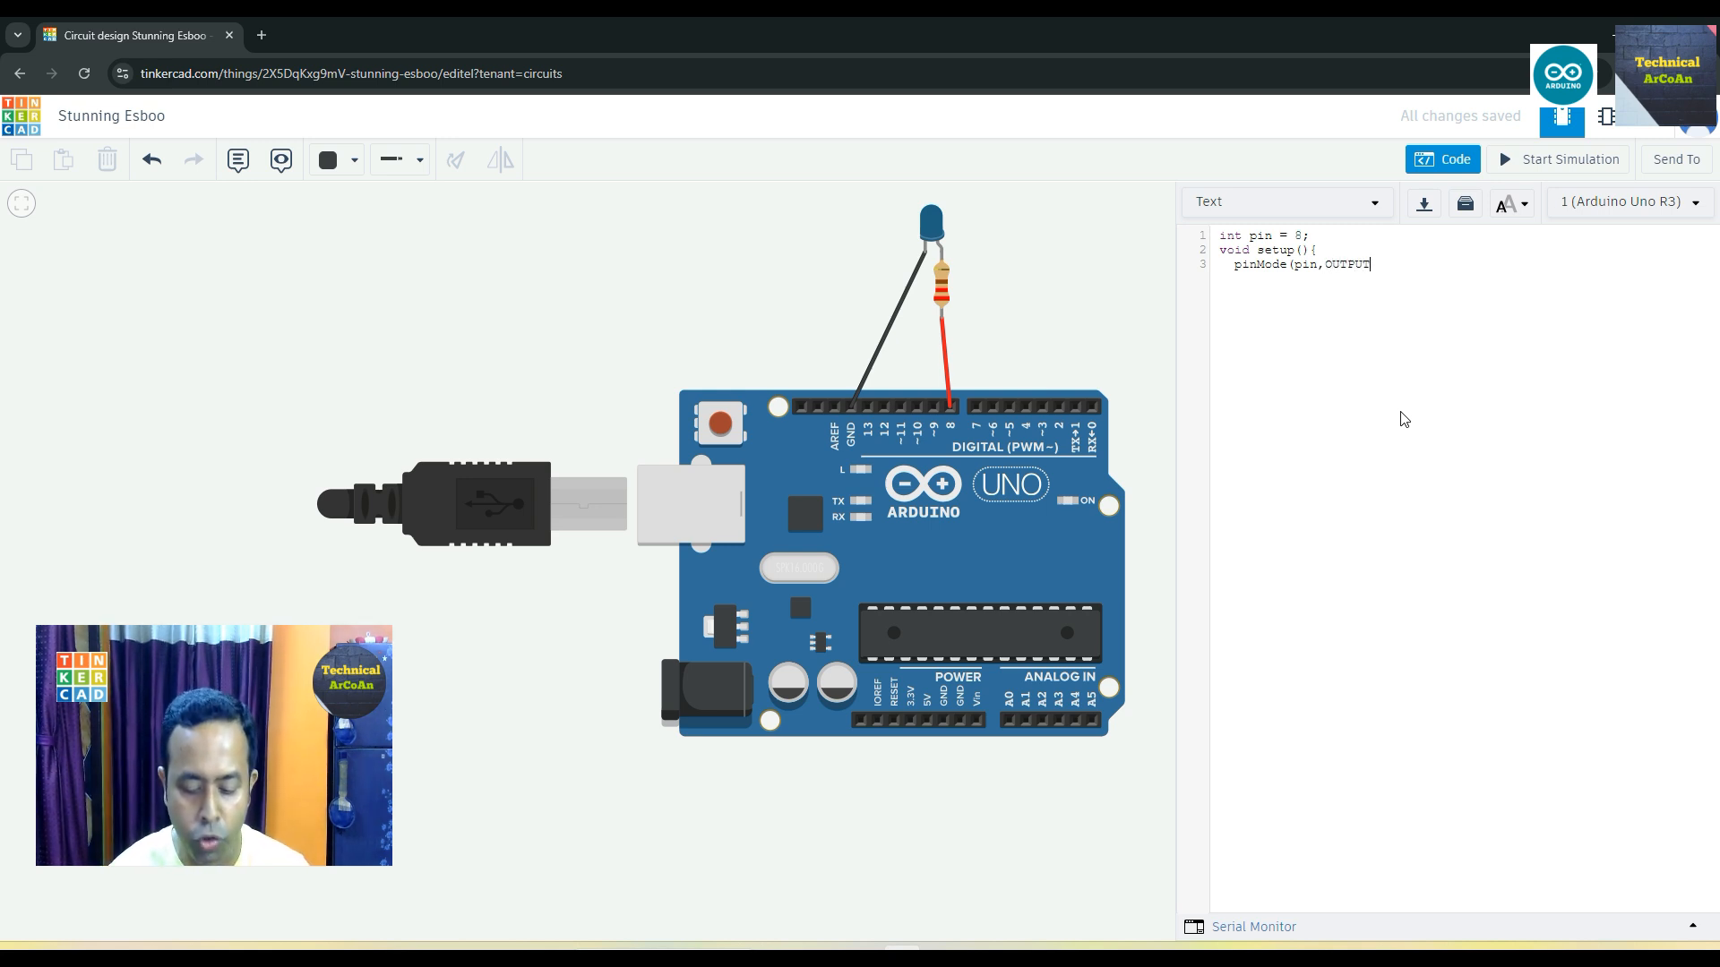
type(");")
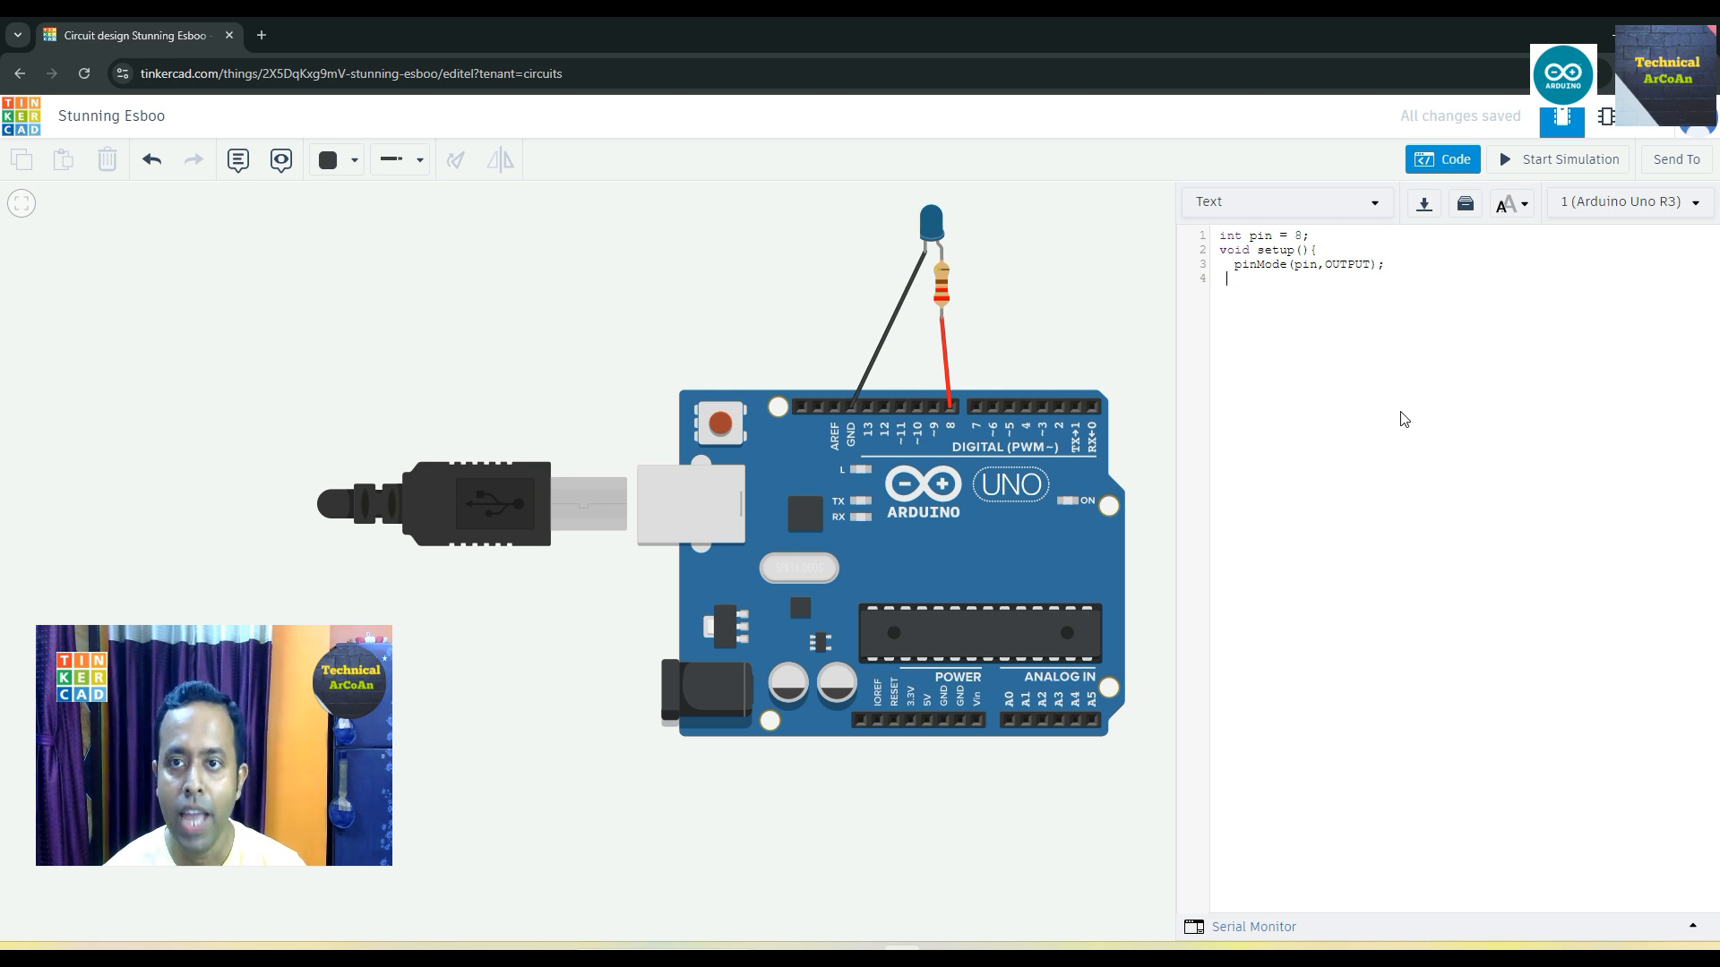
type("} ")
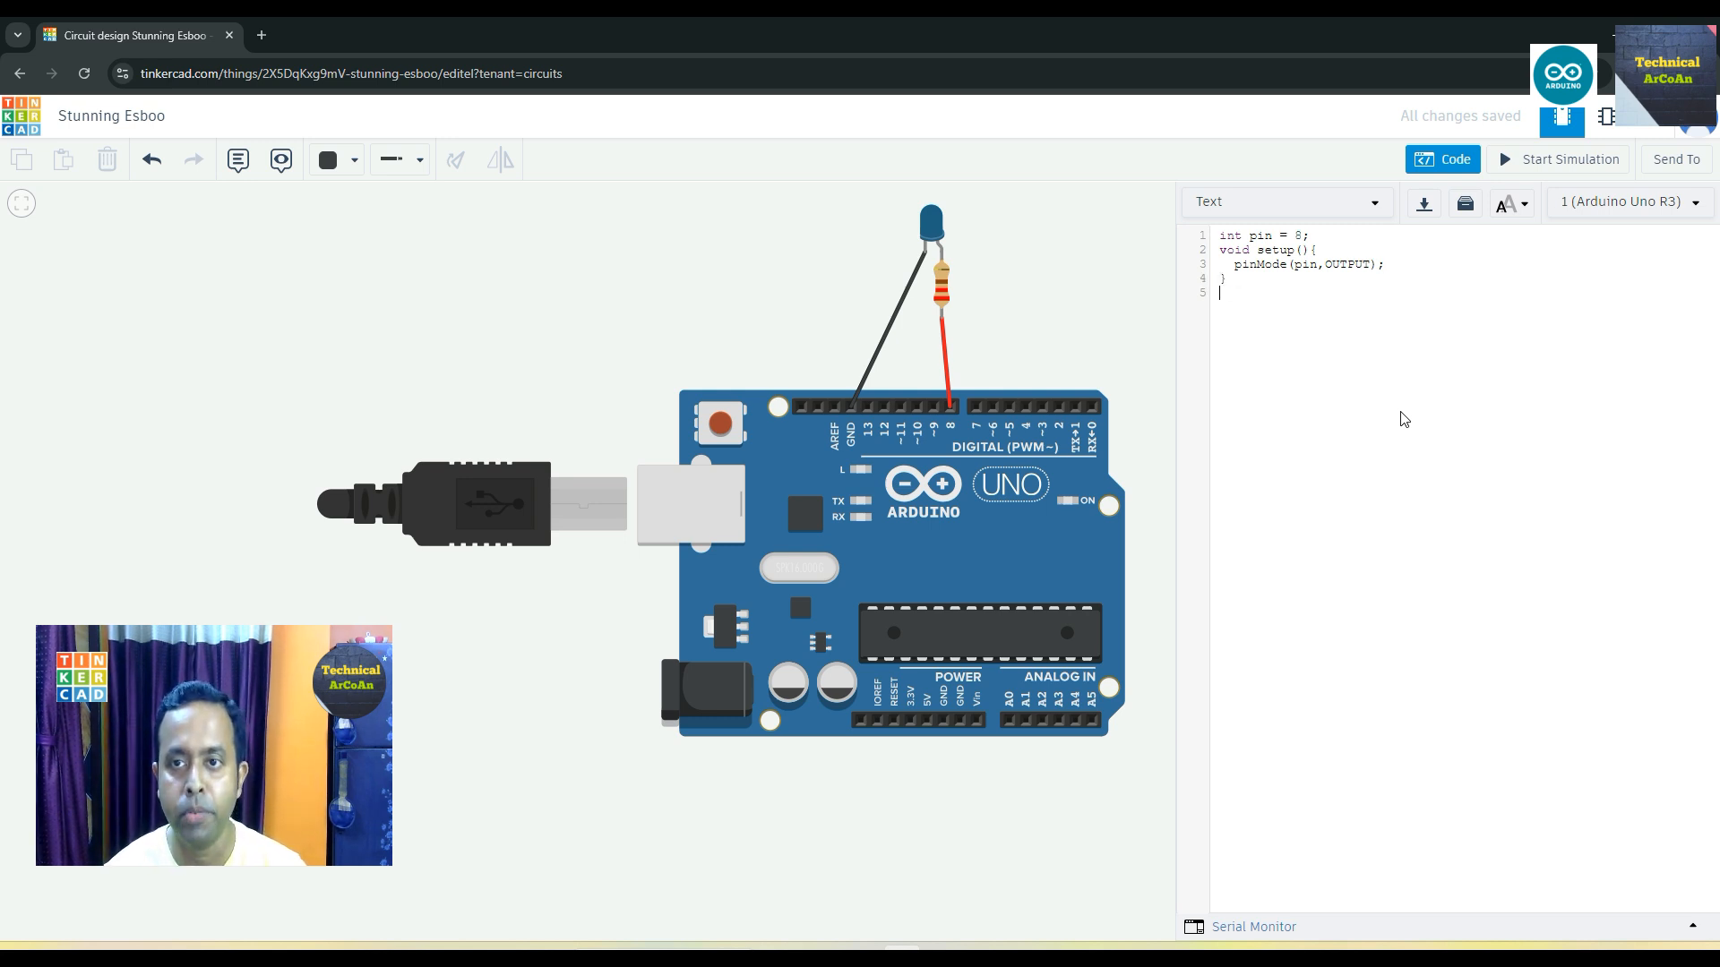
Begin the loop() function with "digitalWrite(pin,HIGH);" followed by "delay(2000);"
type("void ")
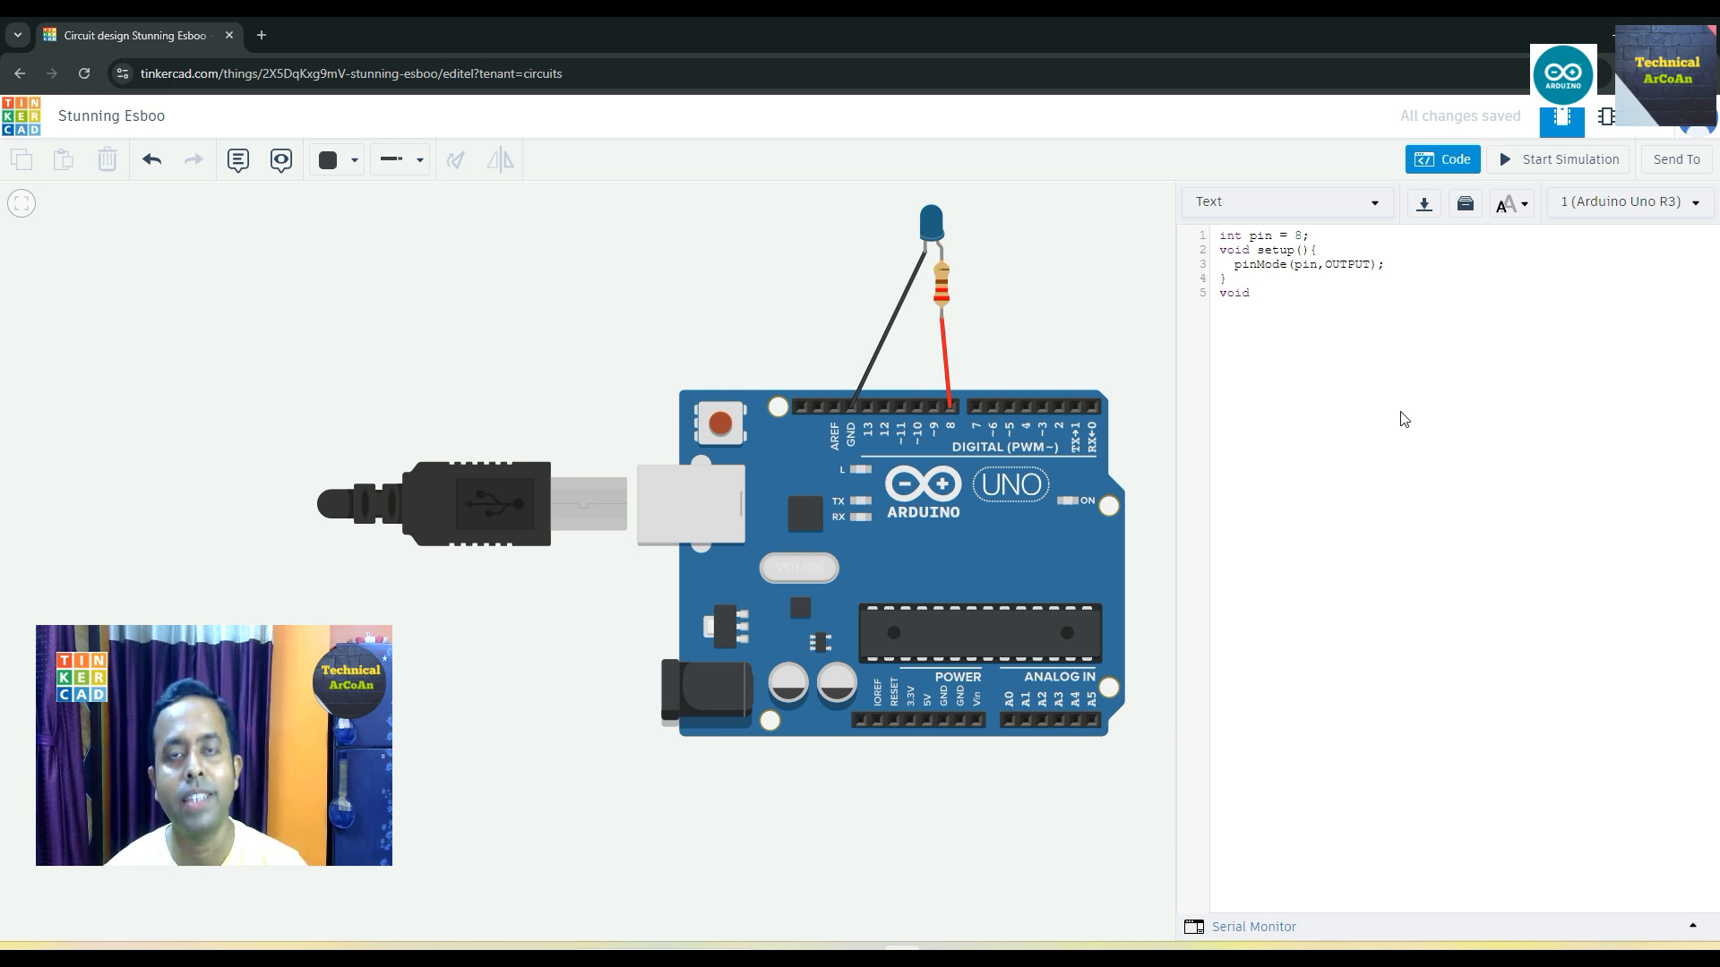
type("loop()")
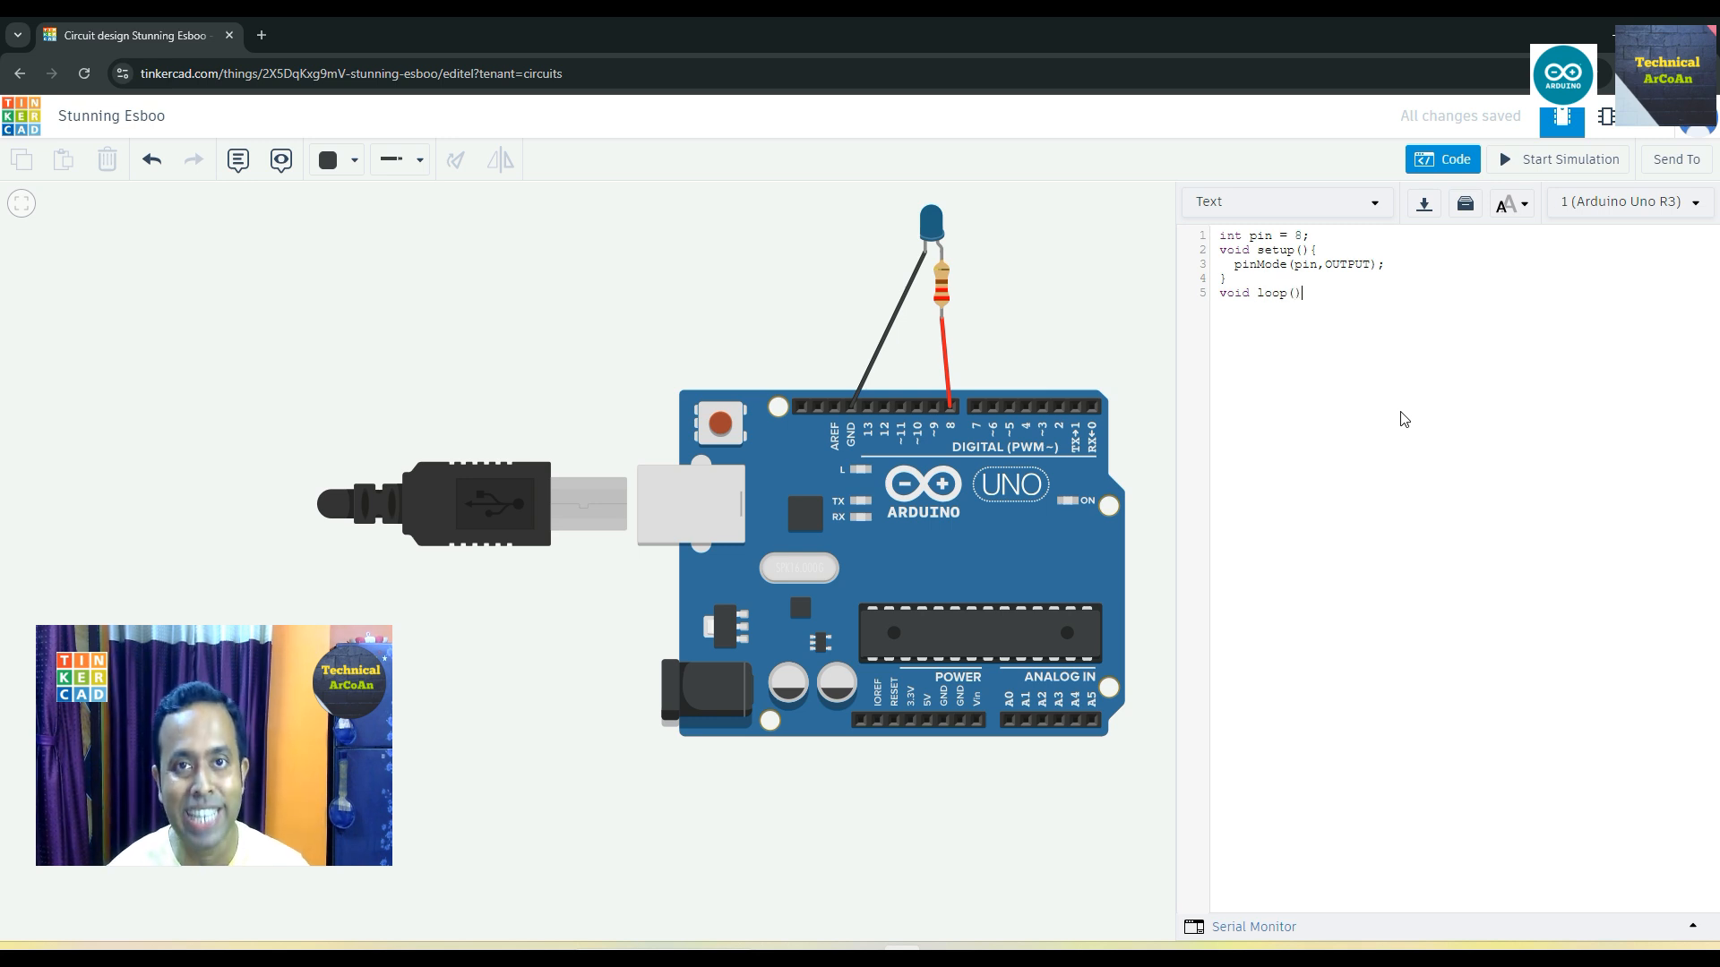
type("{")
key("Return")
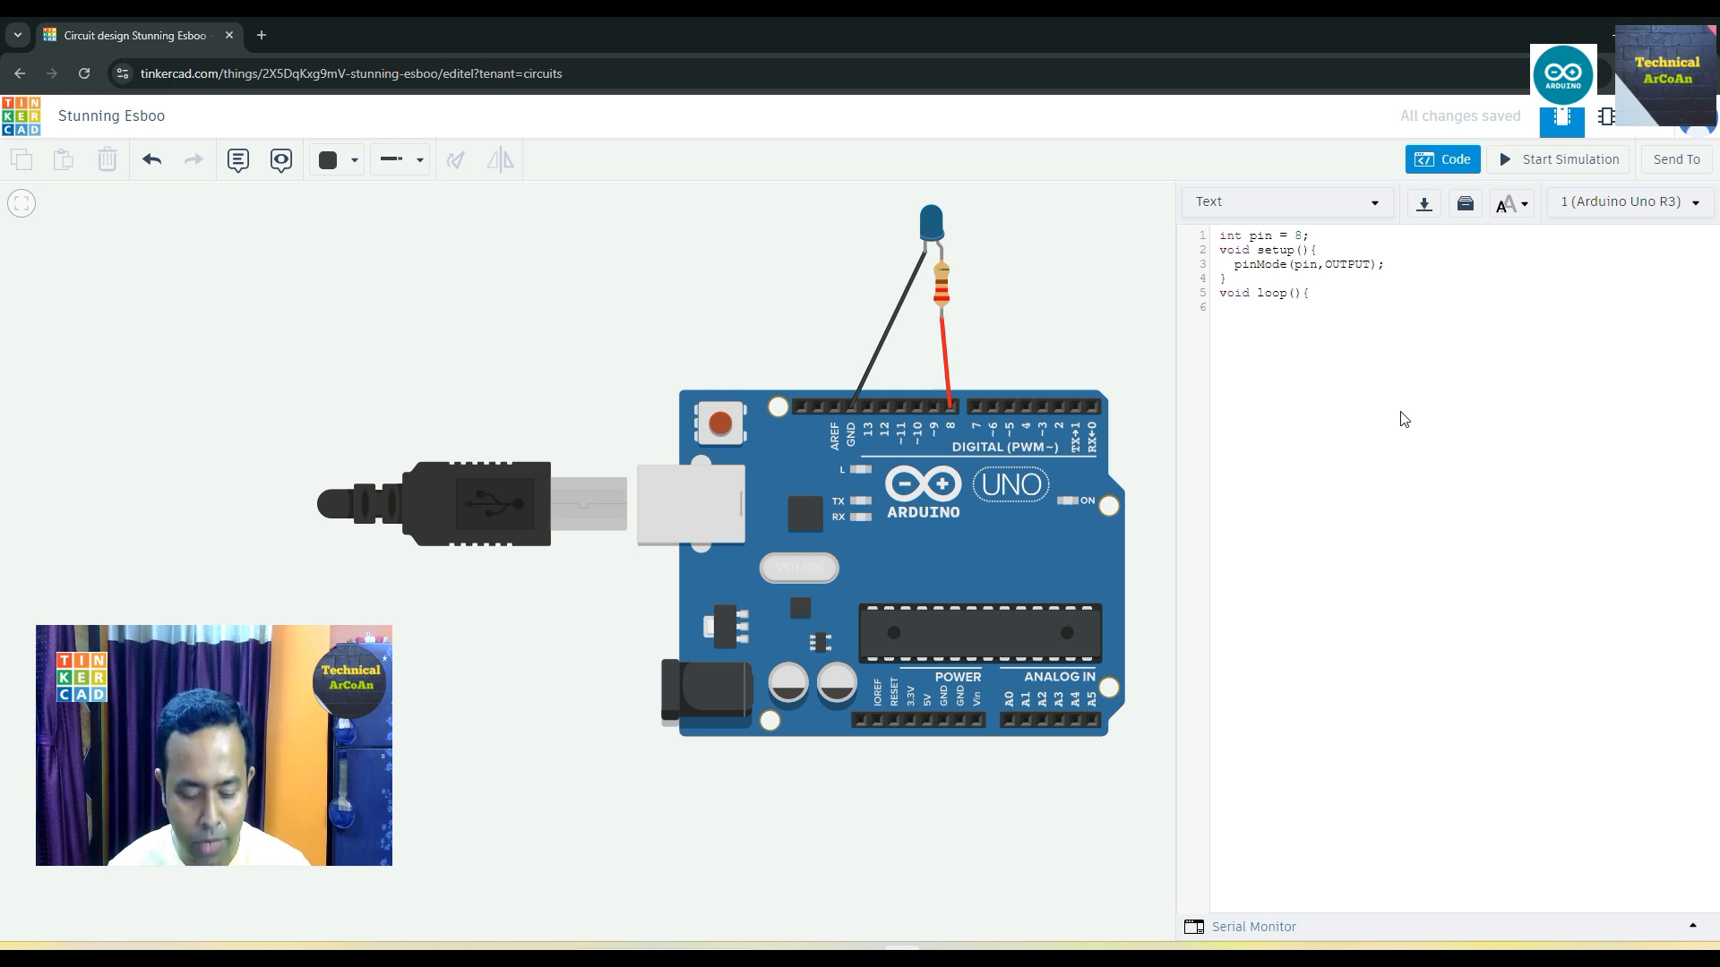
type("digitalW")
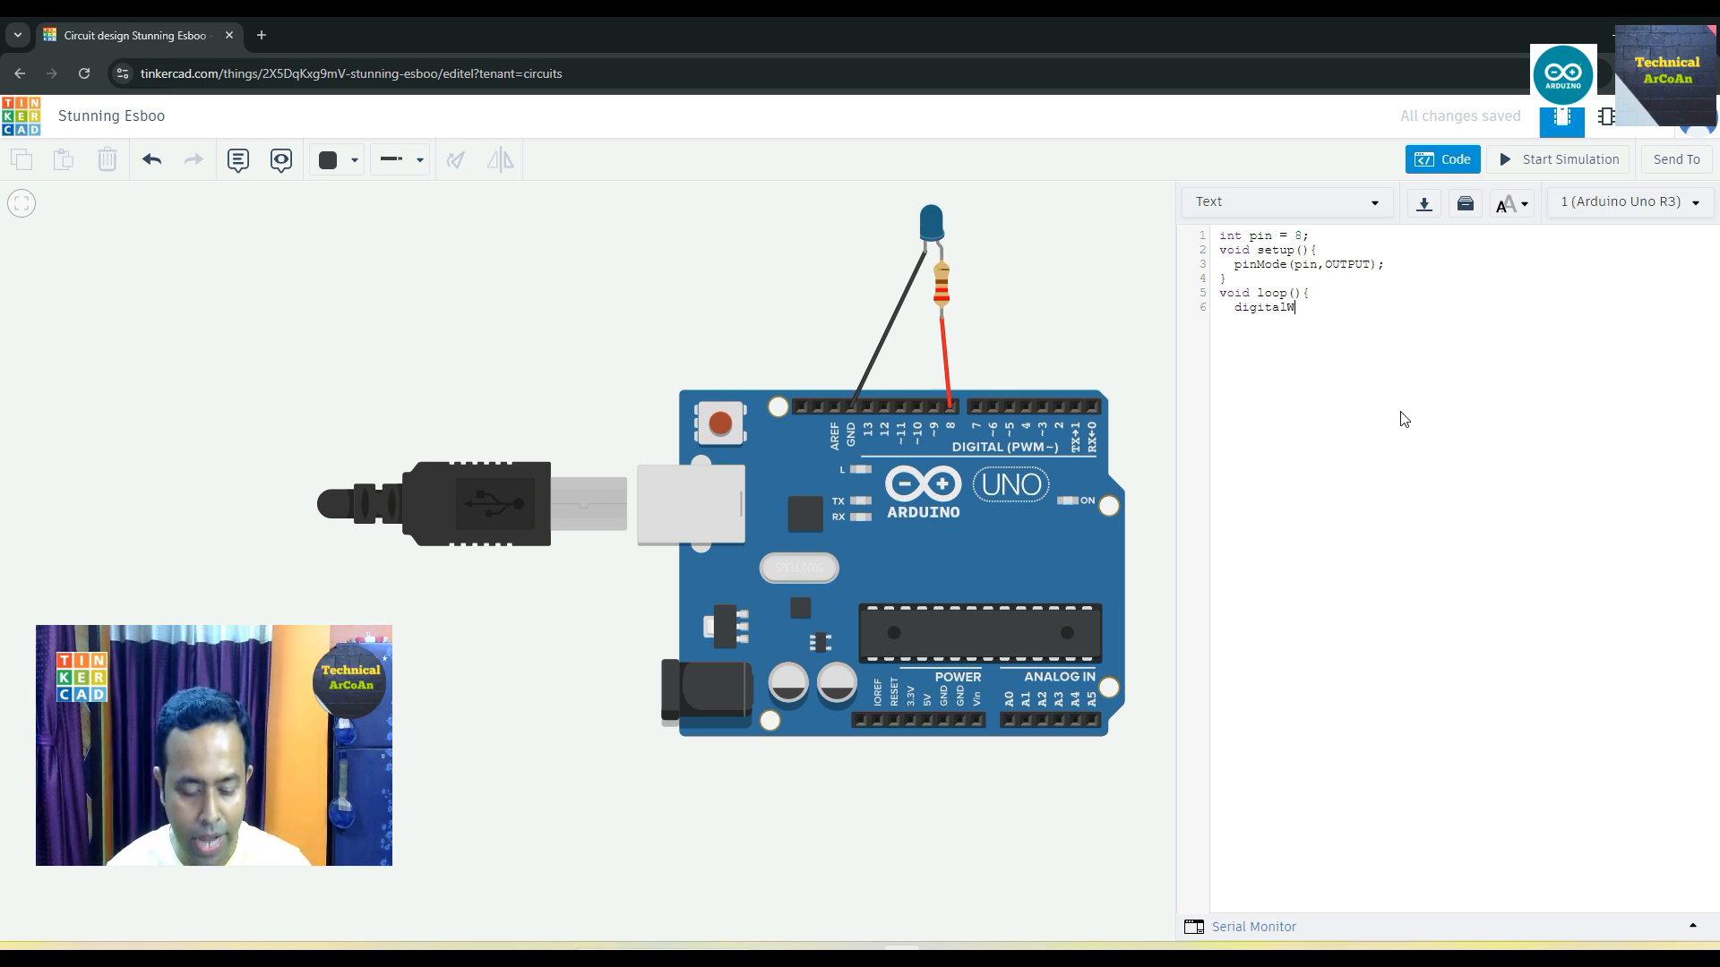
type("rite")
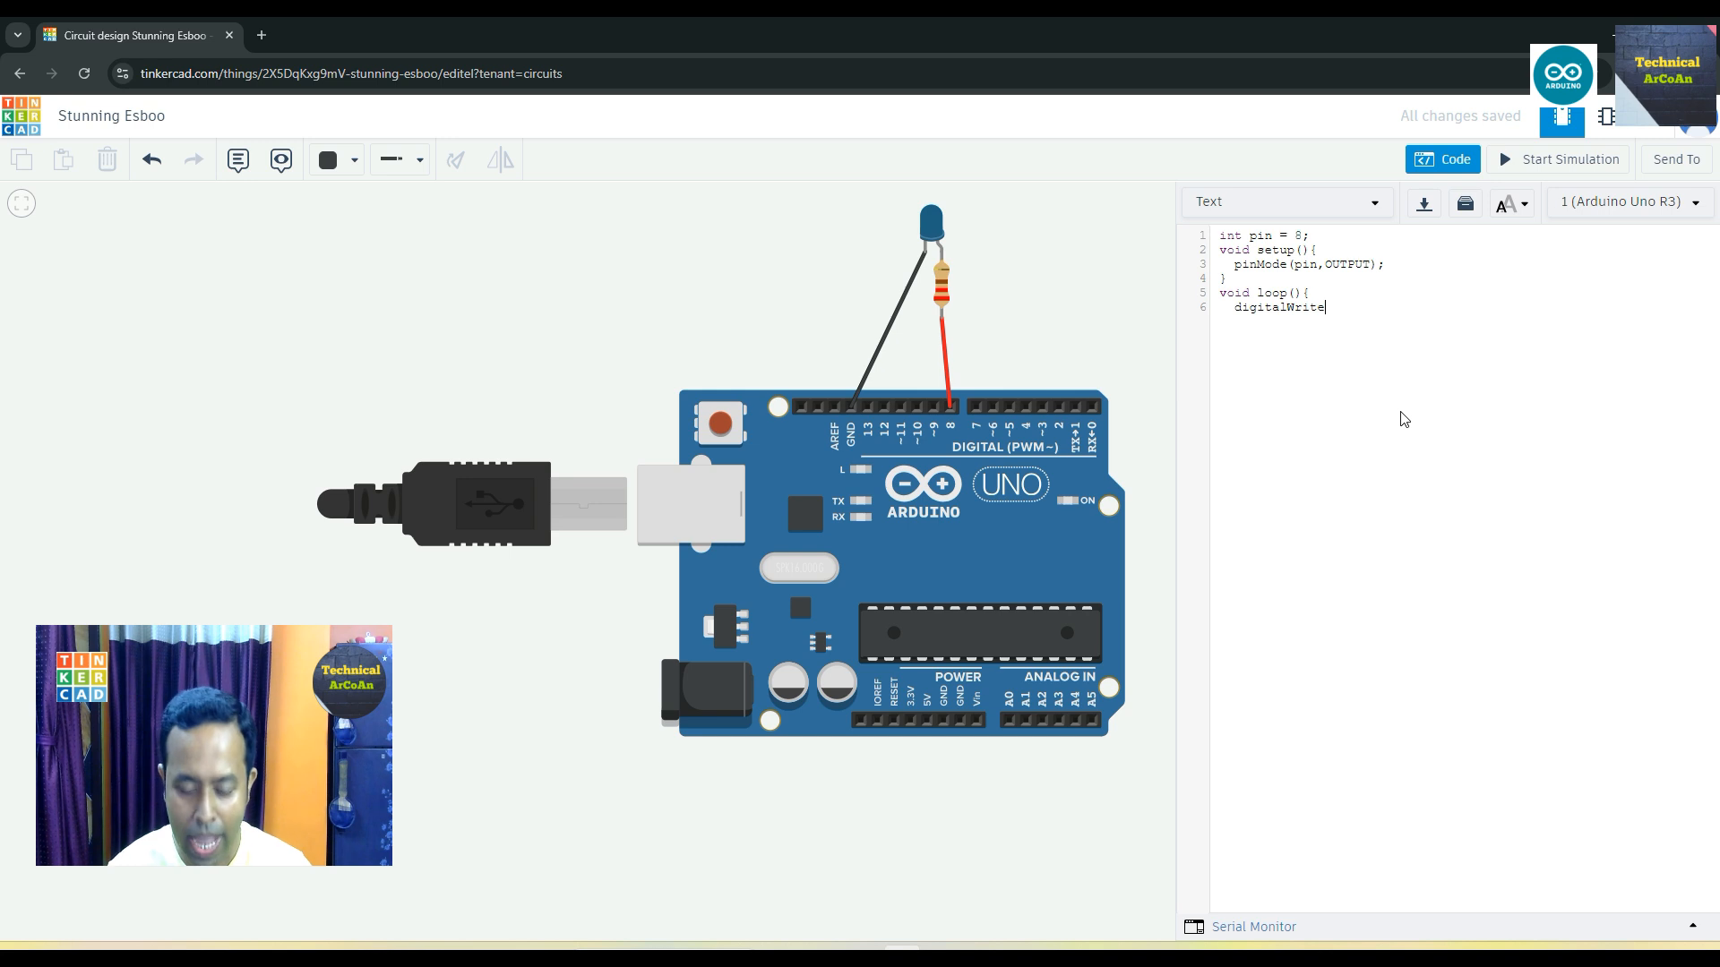
type("(pin,")
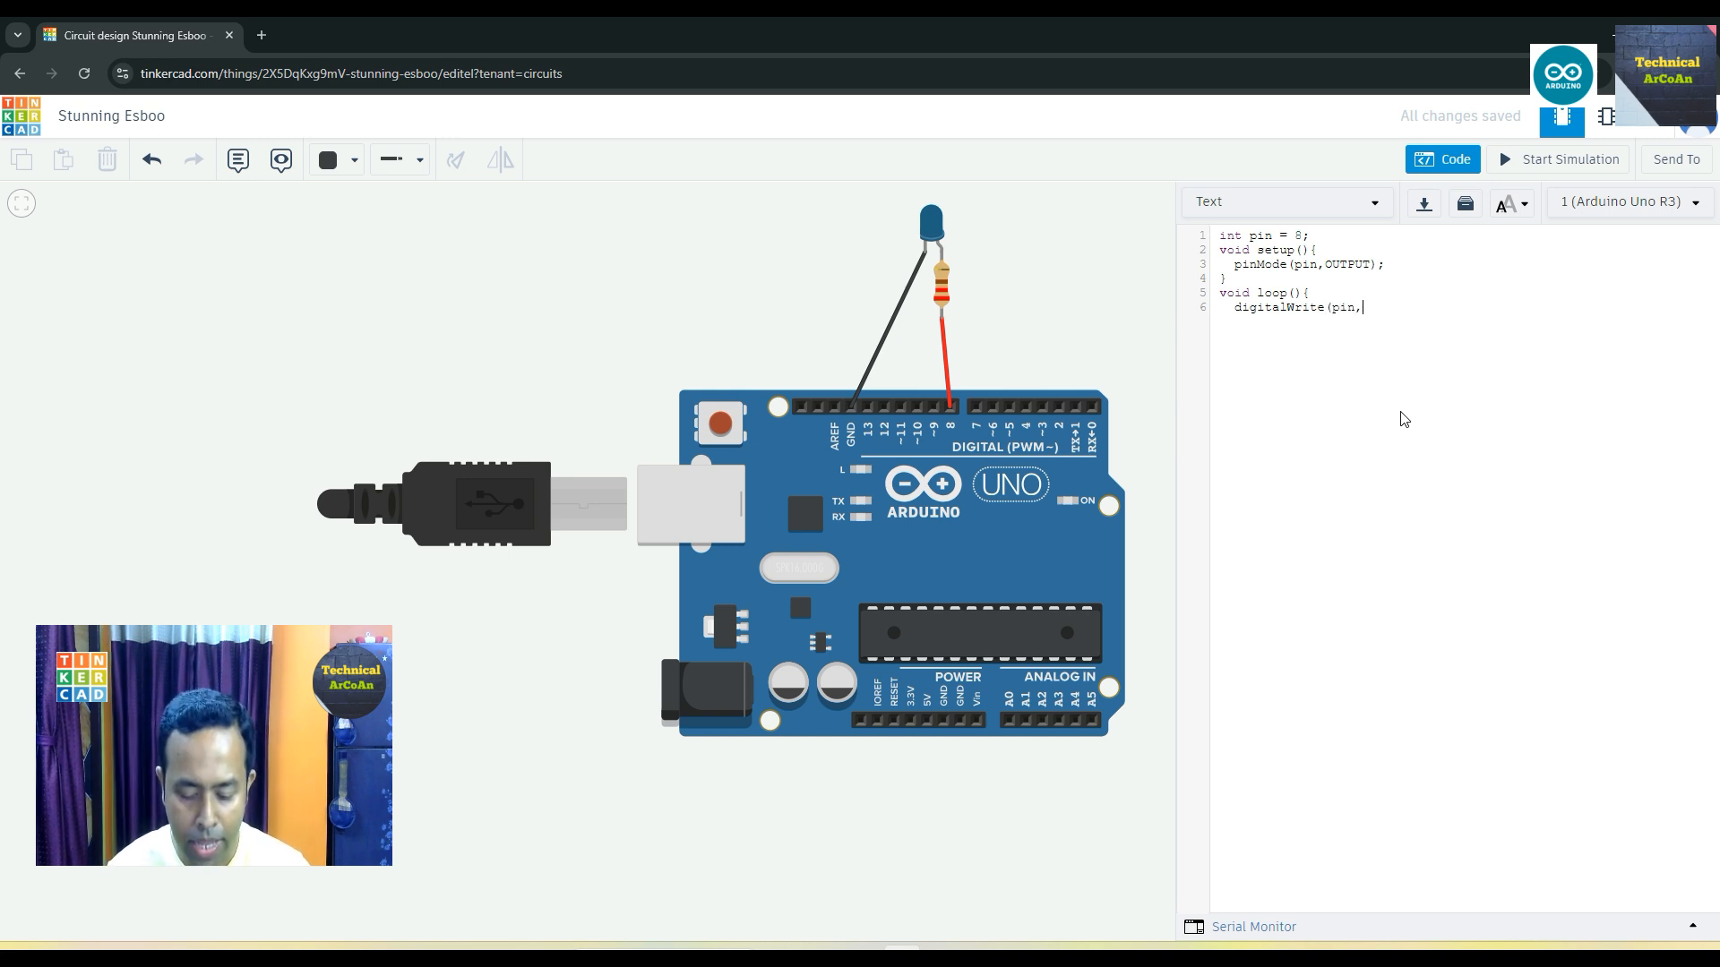
type("HIGH);   ")
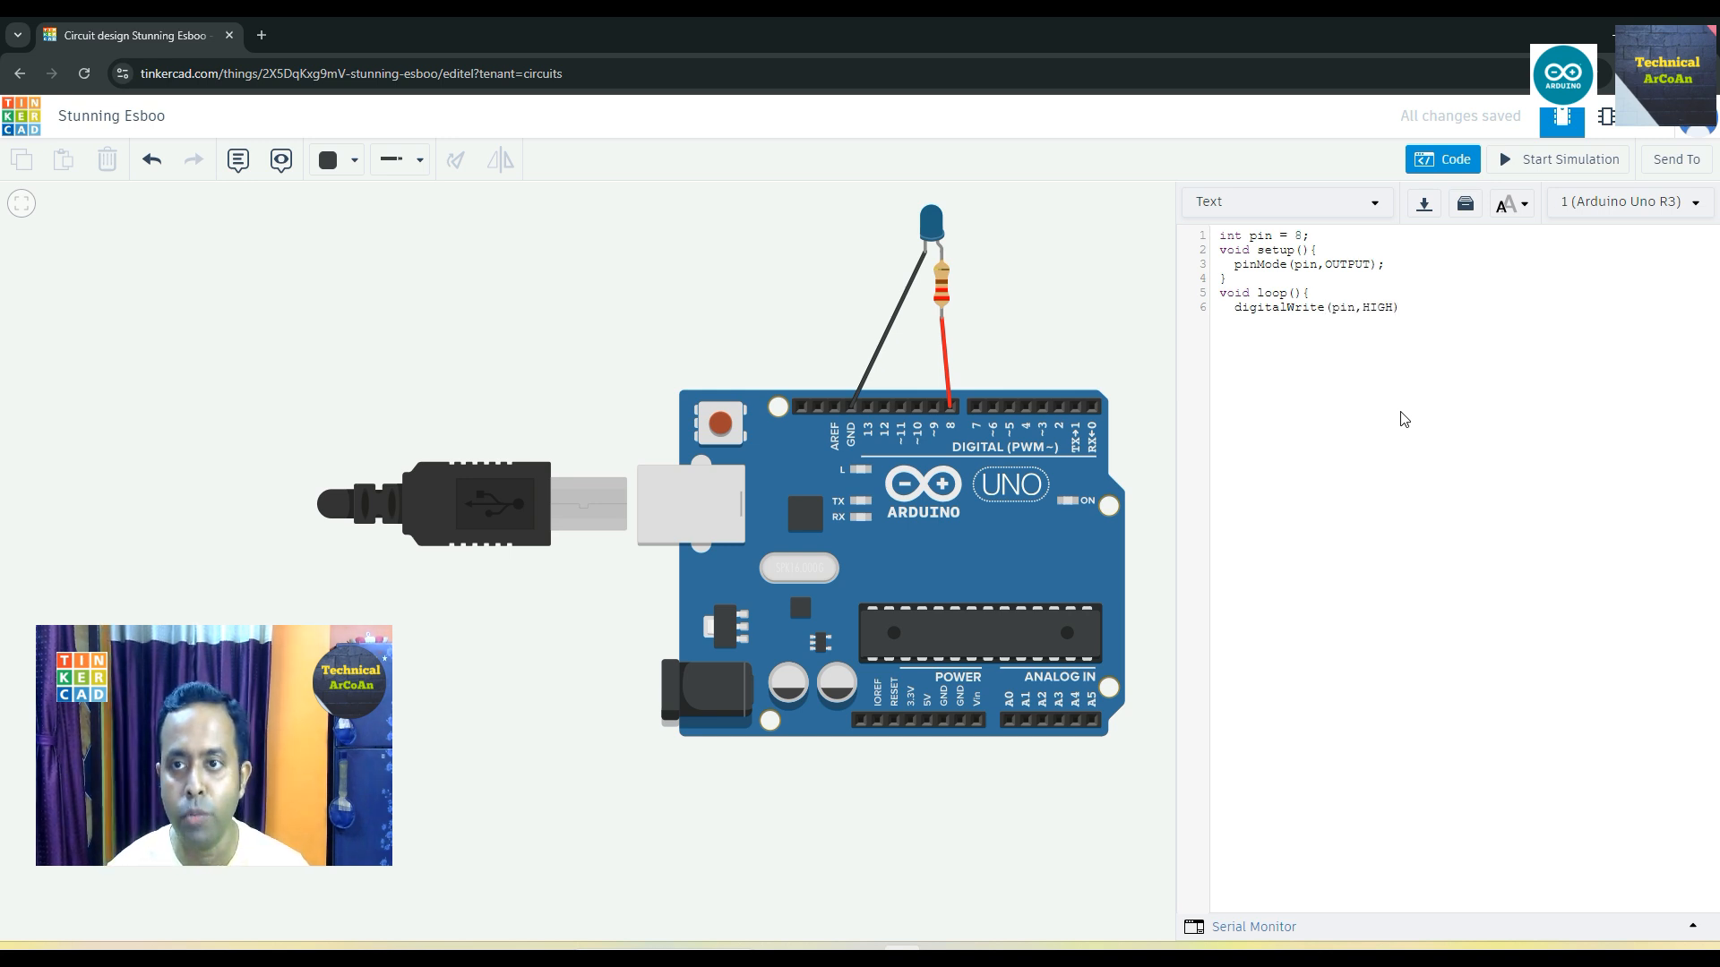
type("dela")
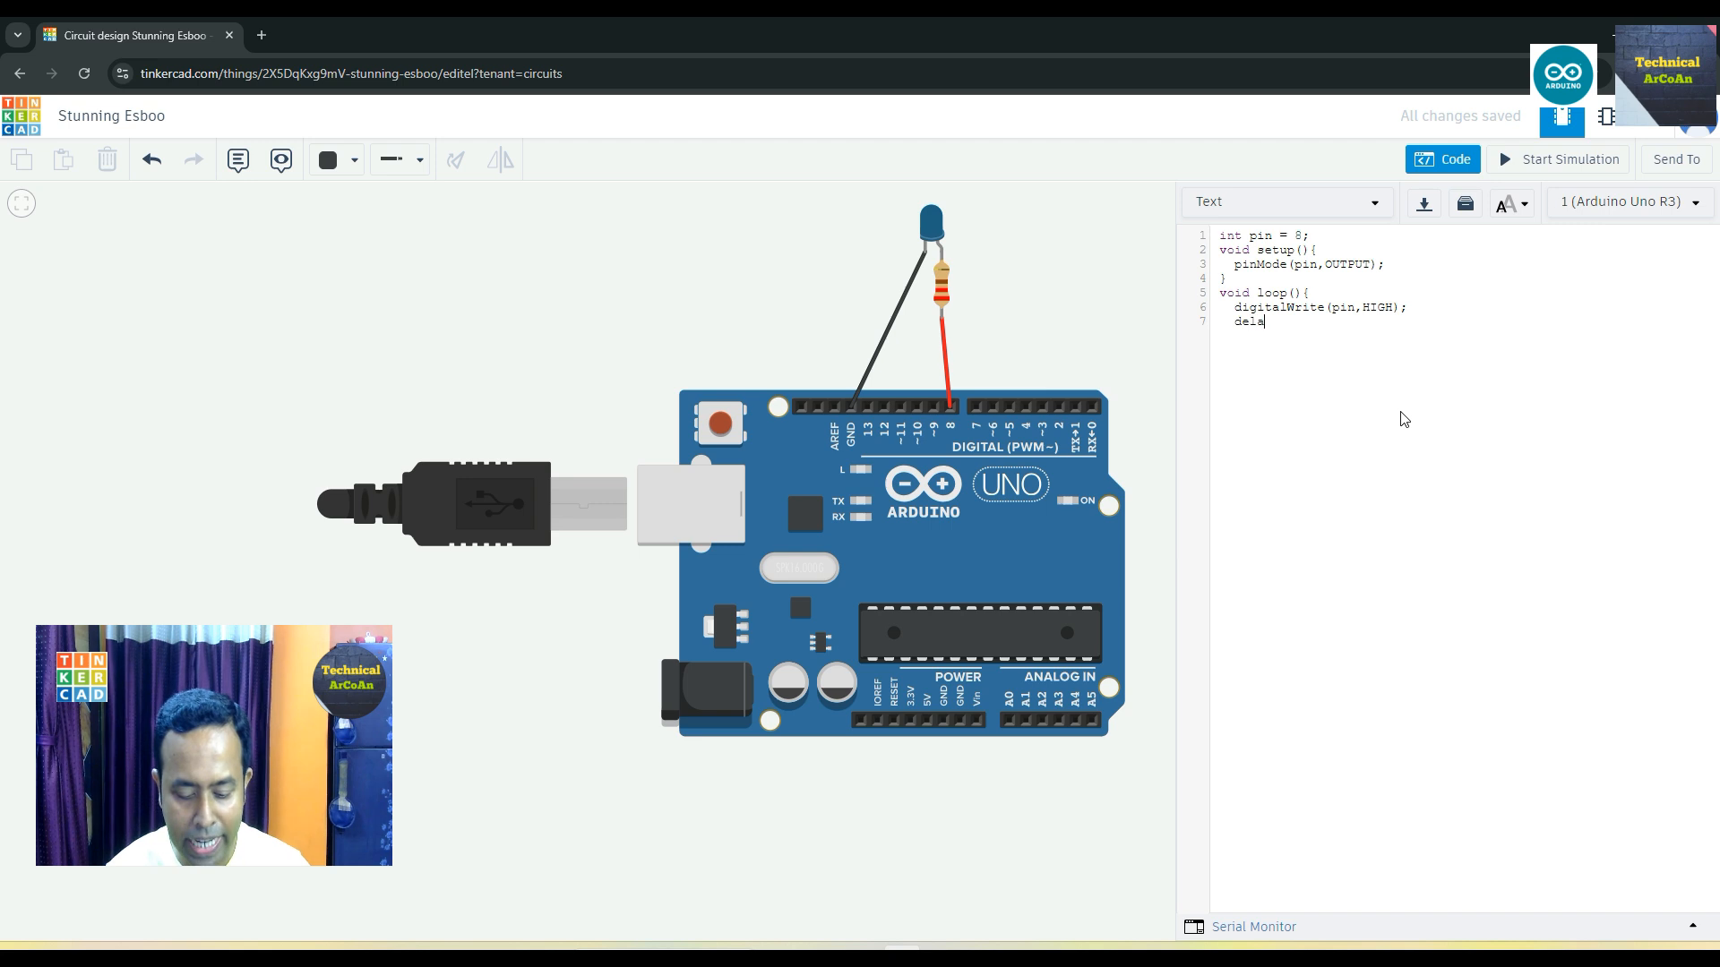
type("y(2000);   ")
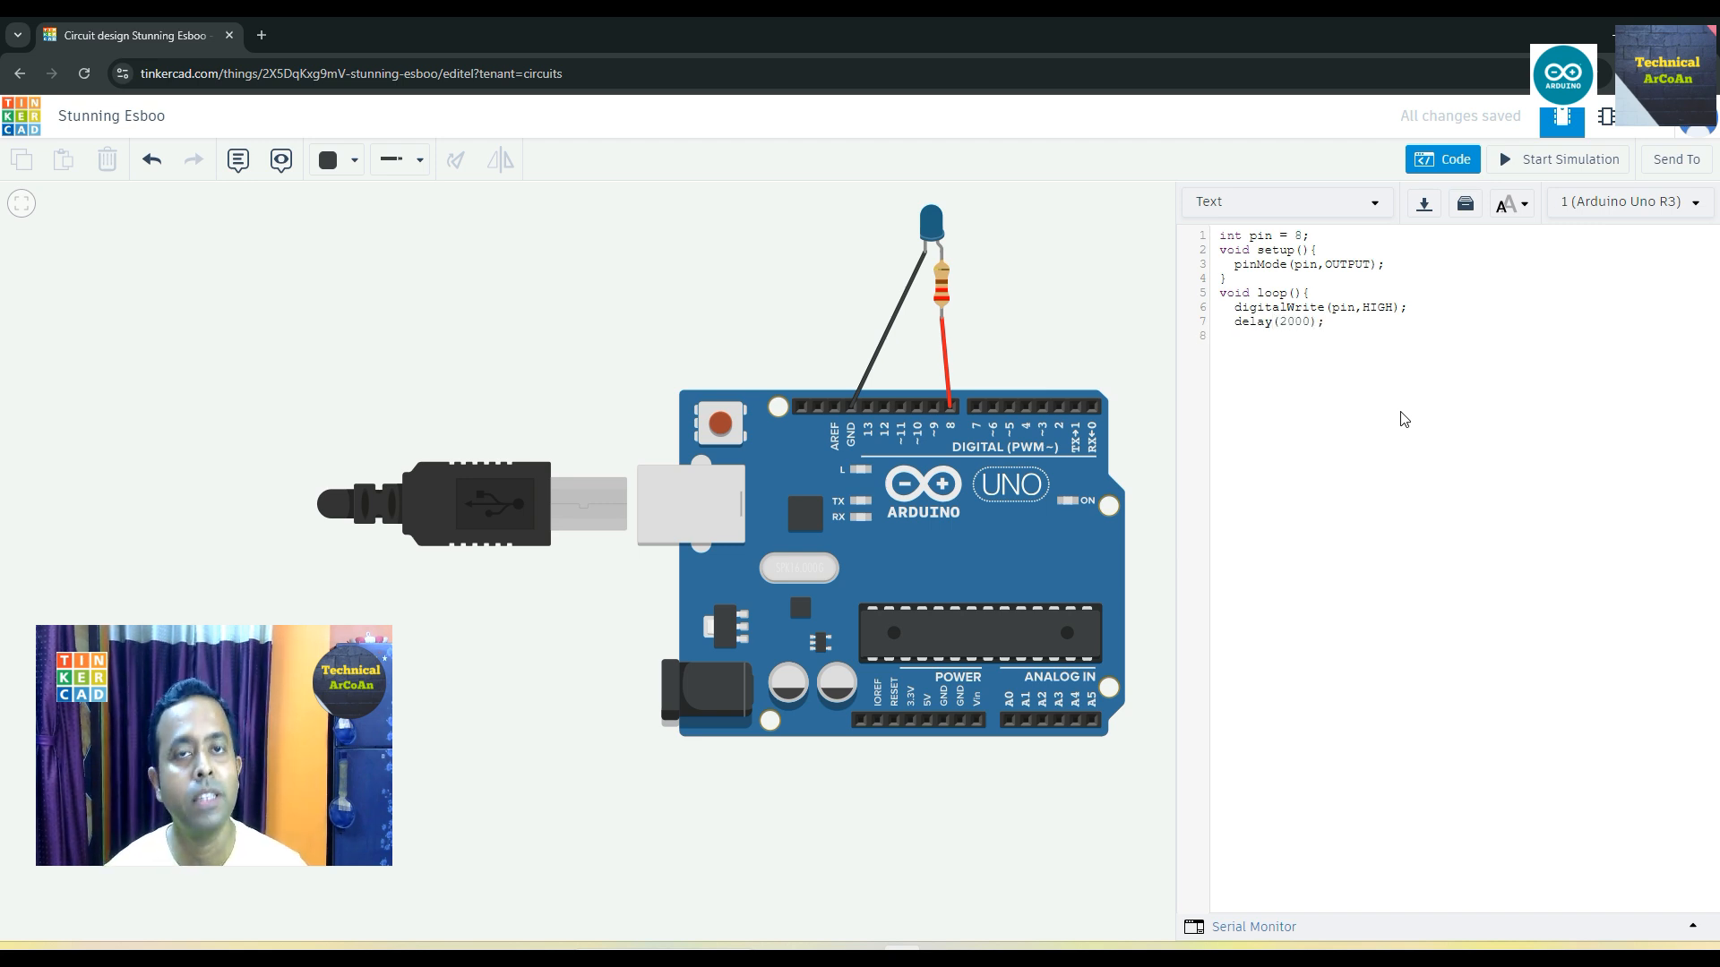
Add "digitalWrite(pin,LOW);" and "delay(2000);" to loop() and close the function with a brace
type("d")
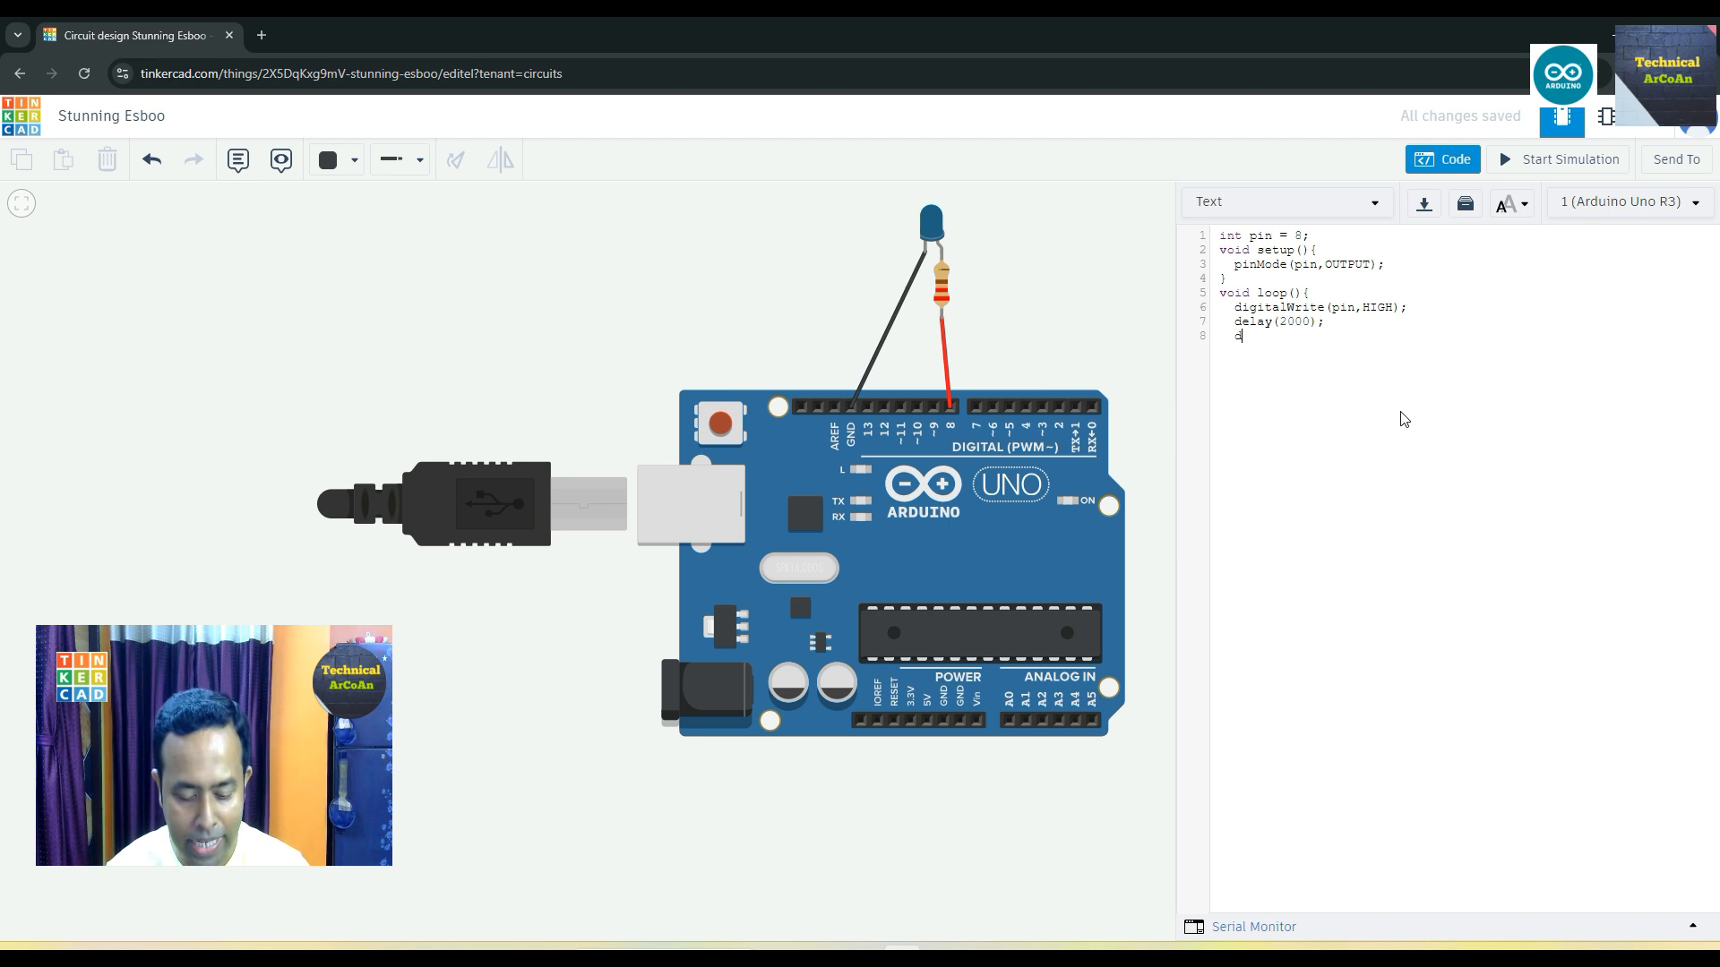
type("igitalWrite")
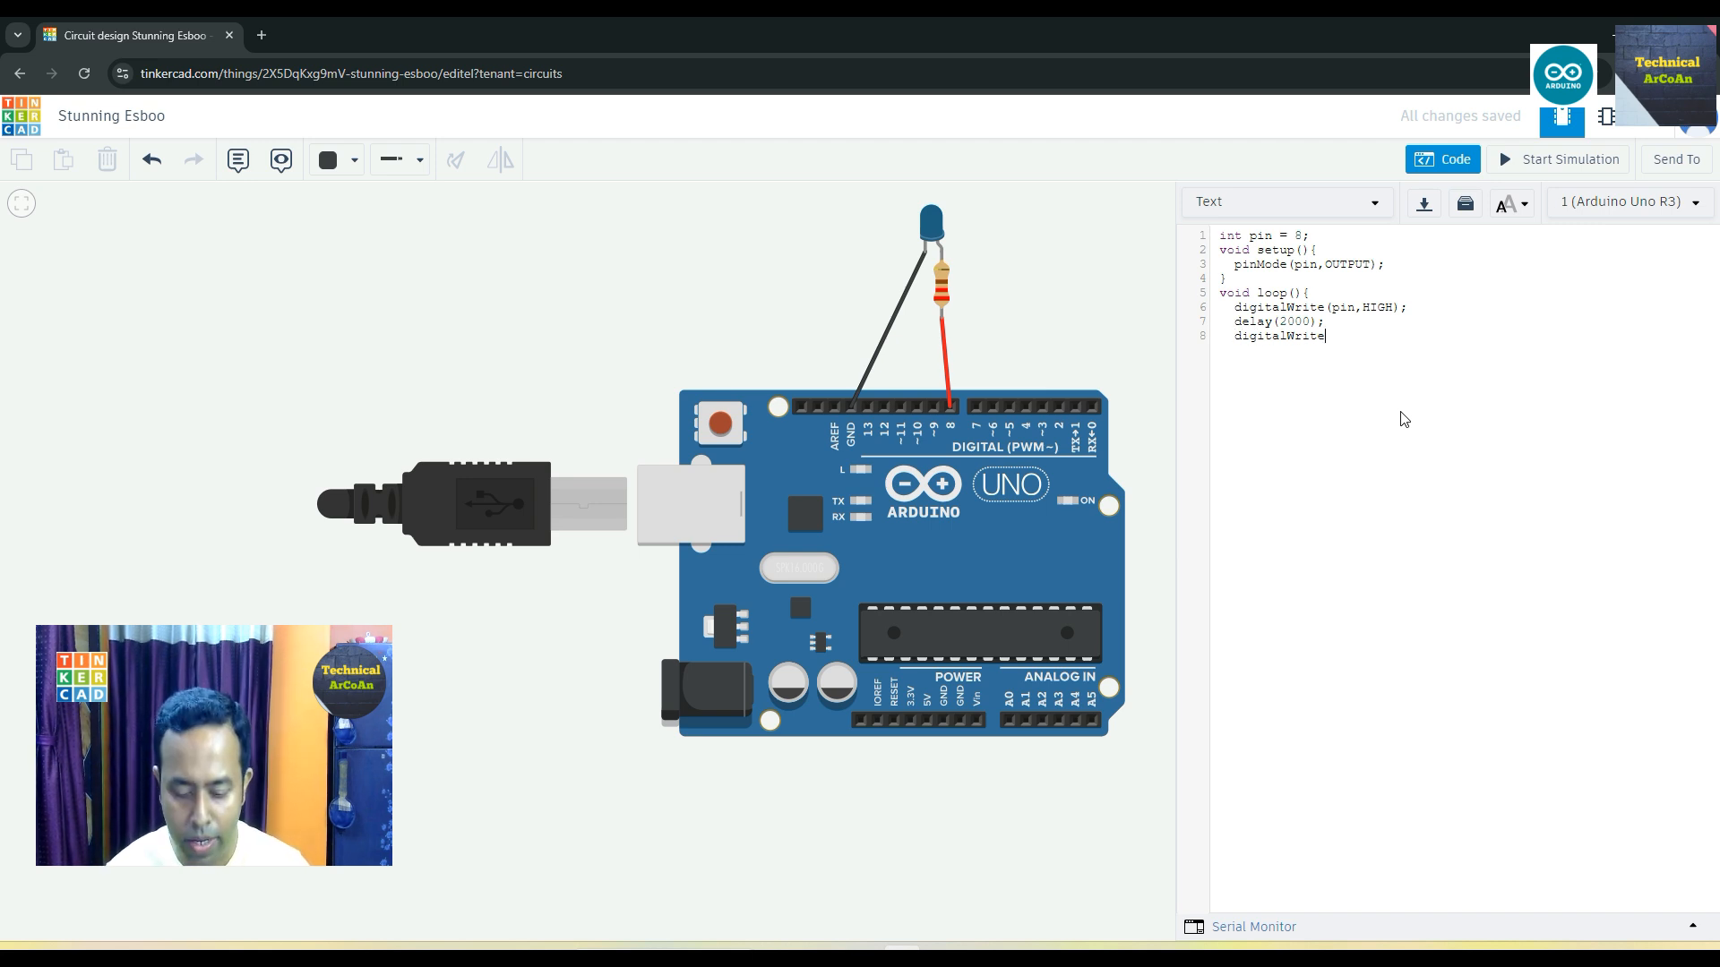
type("(pin,")
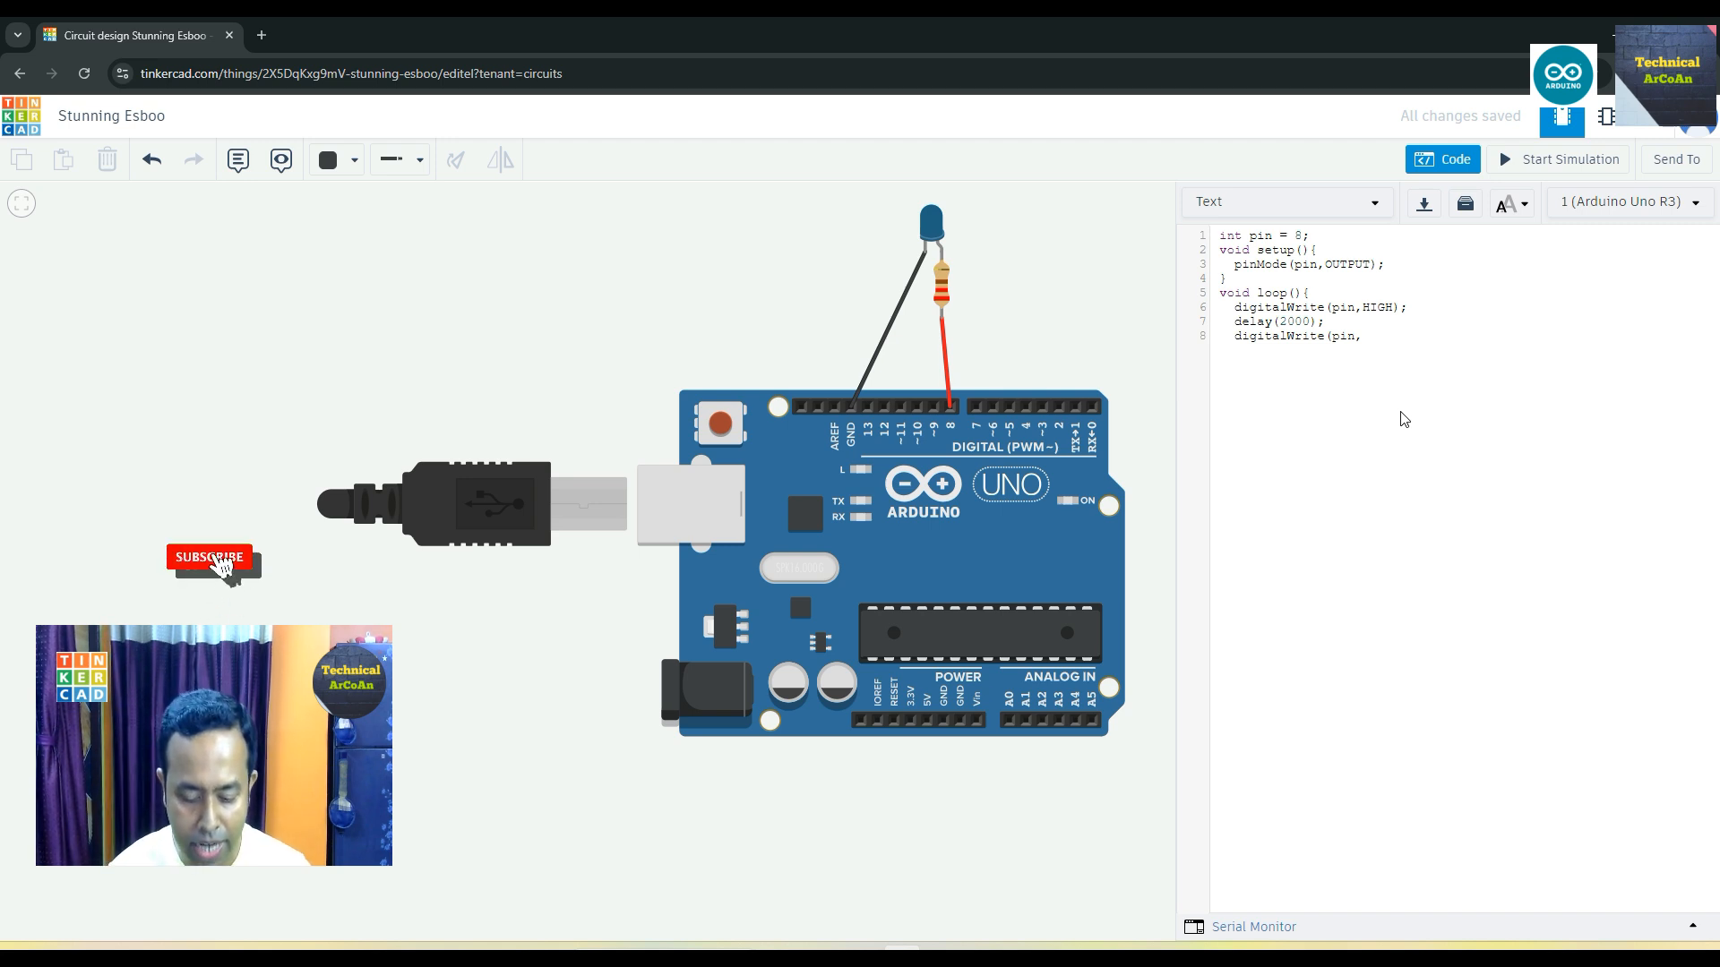
type("LOW")
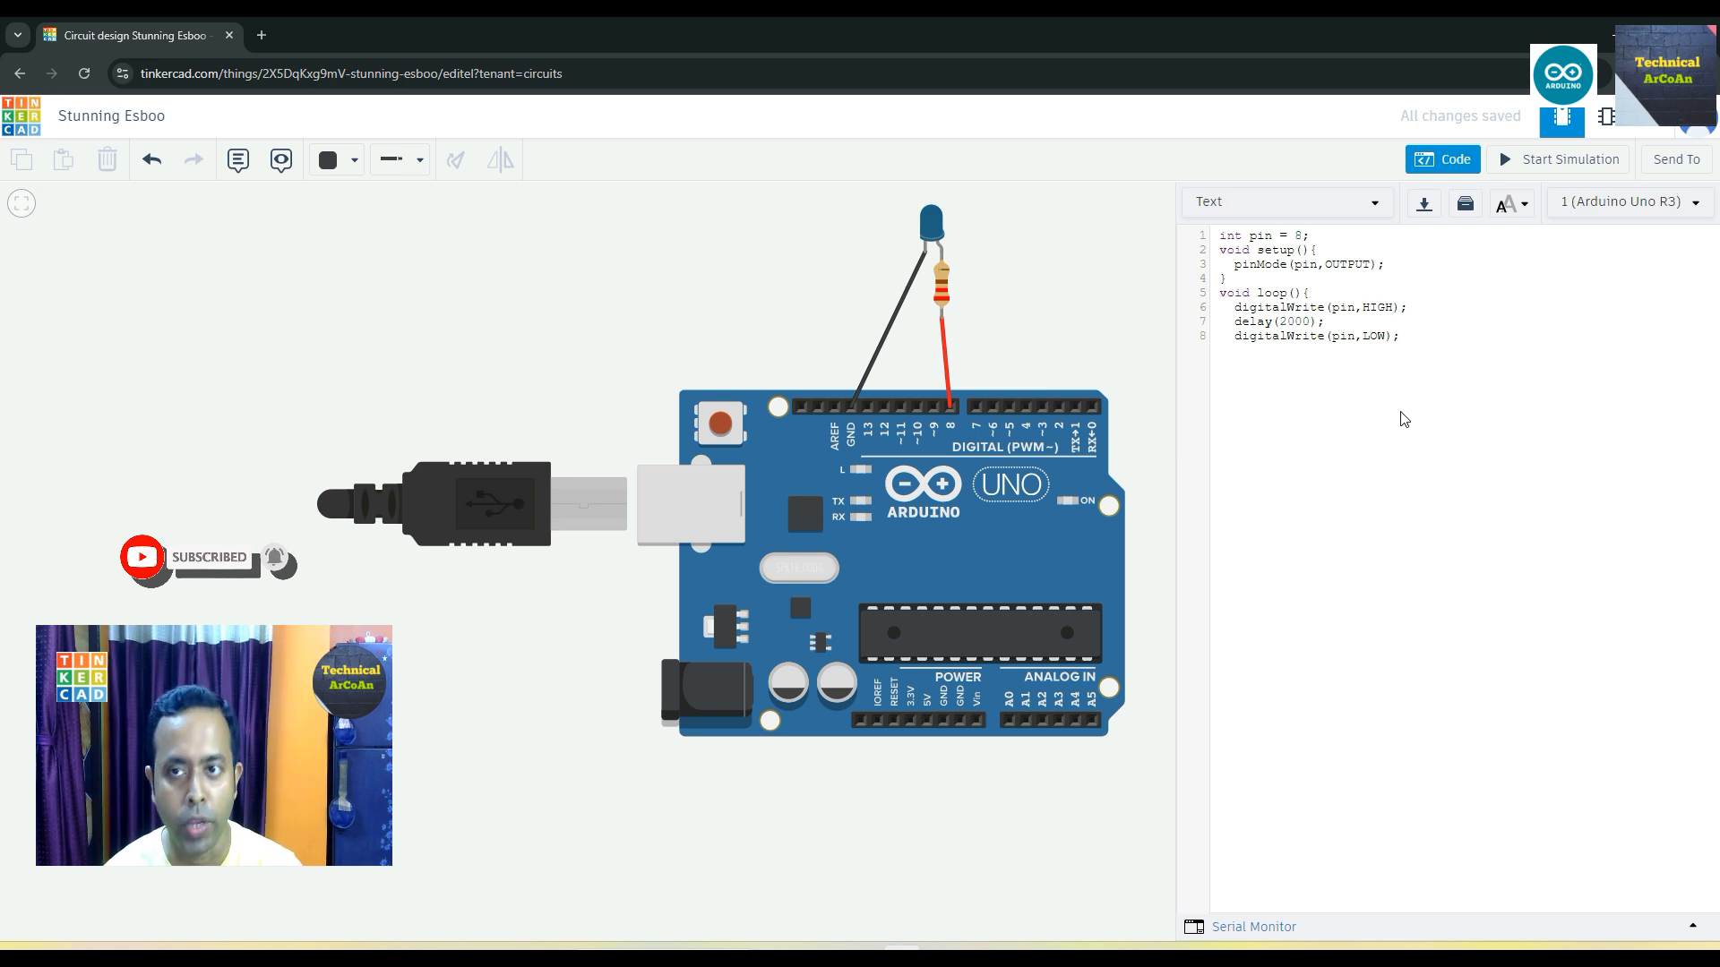
type(");")
key("Return")
type("dela")
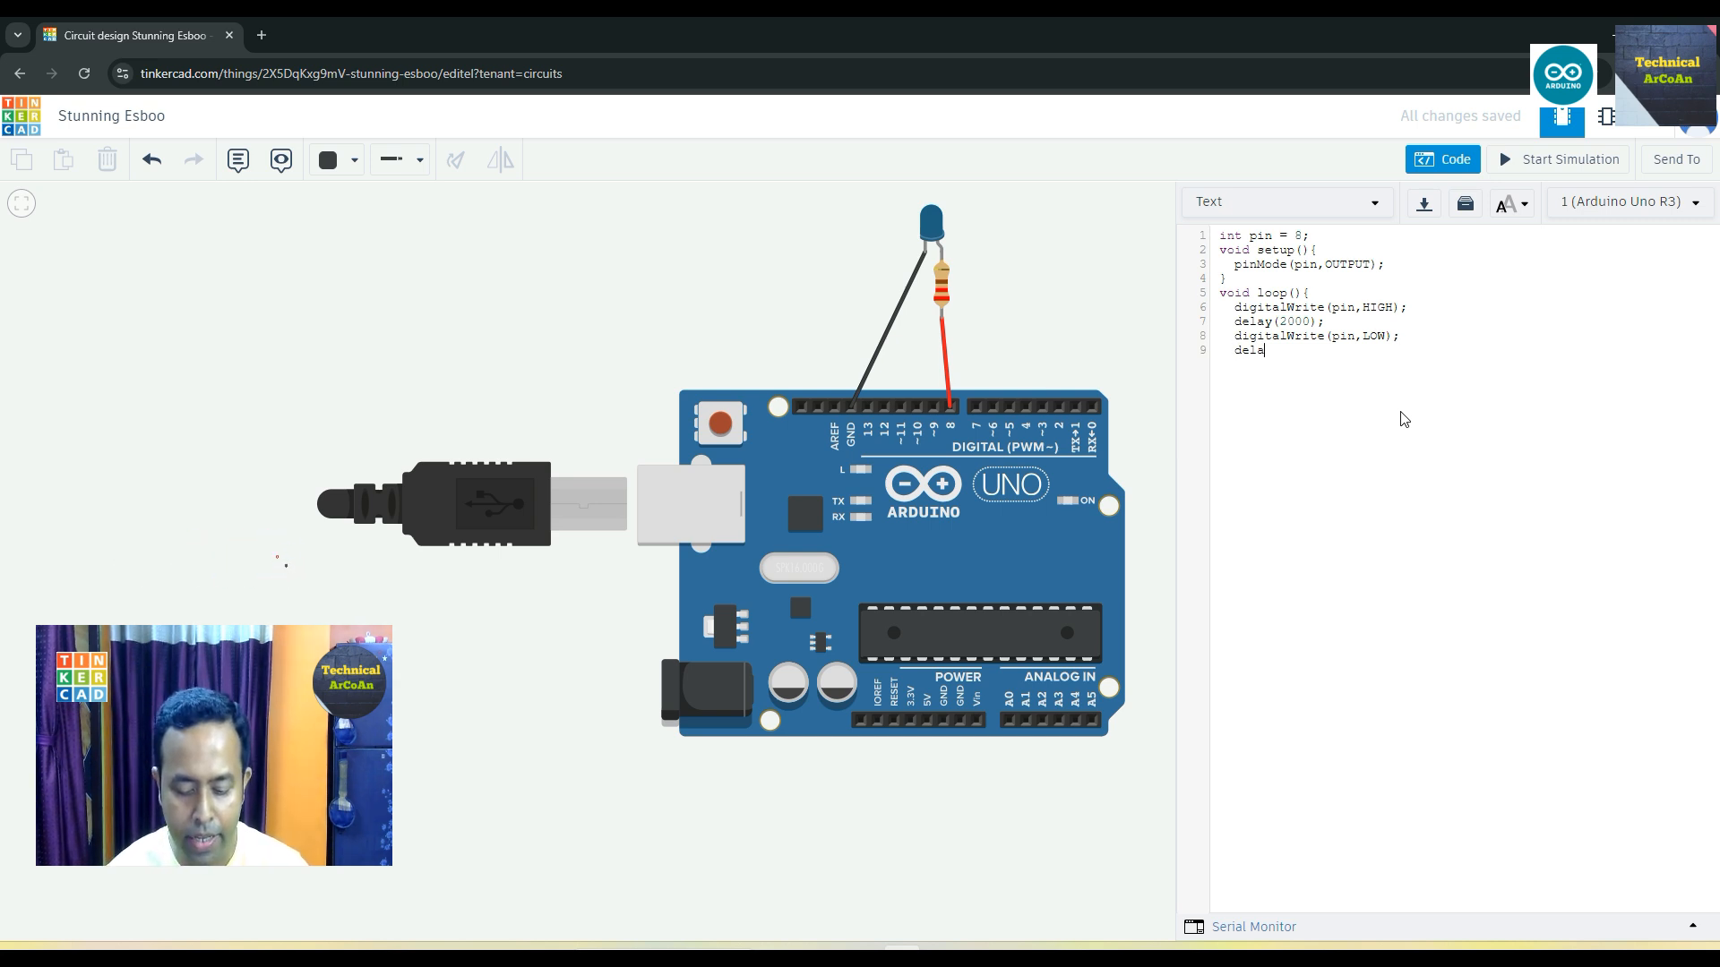
type("y(2000")
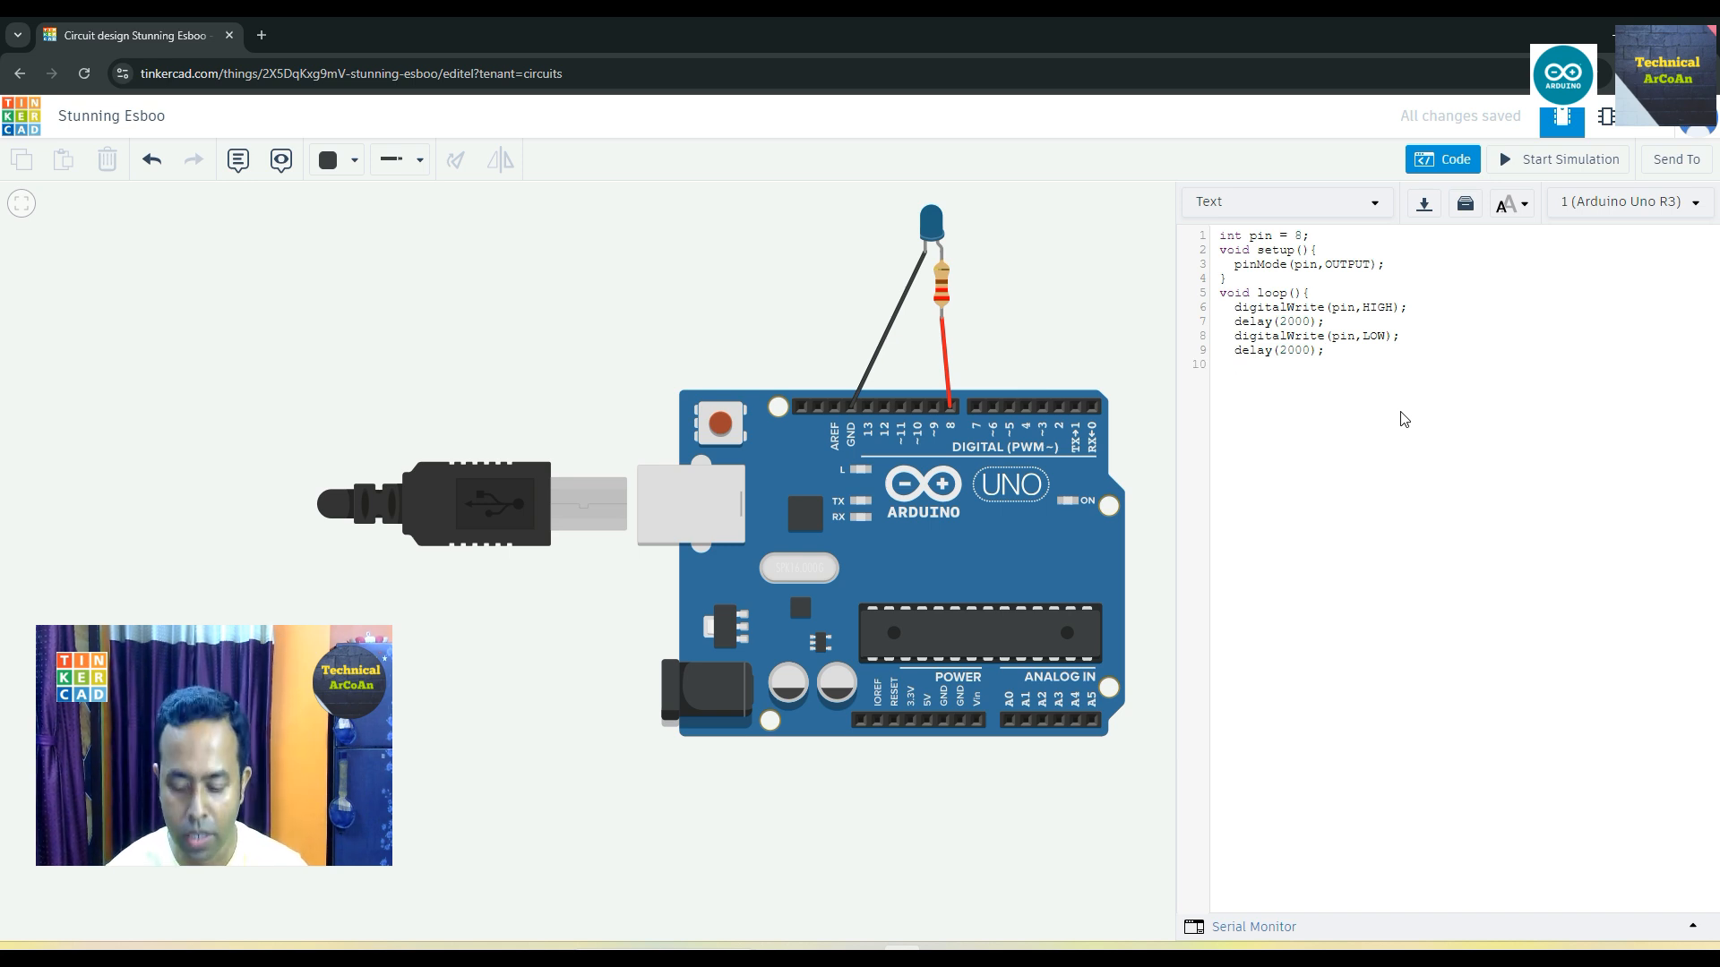
type("}")
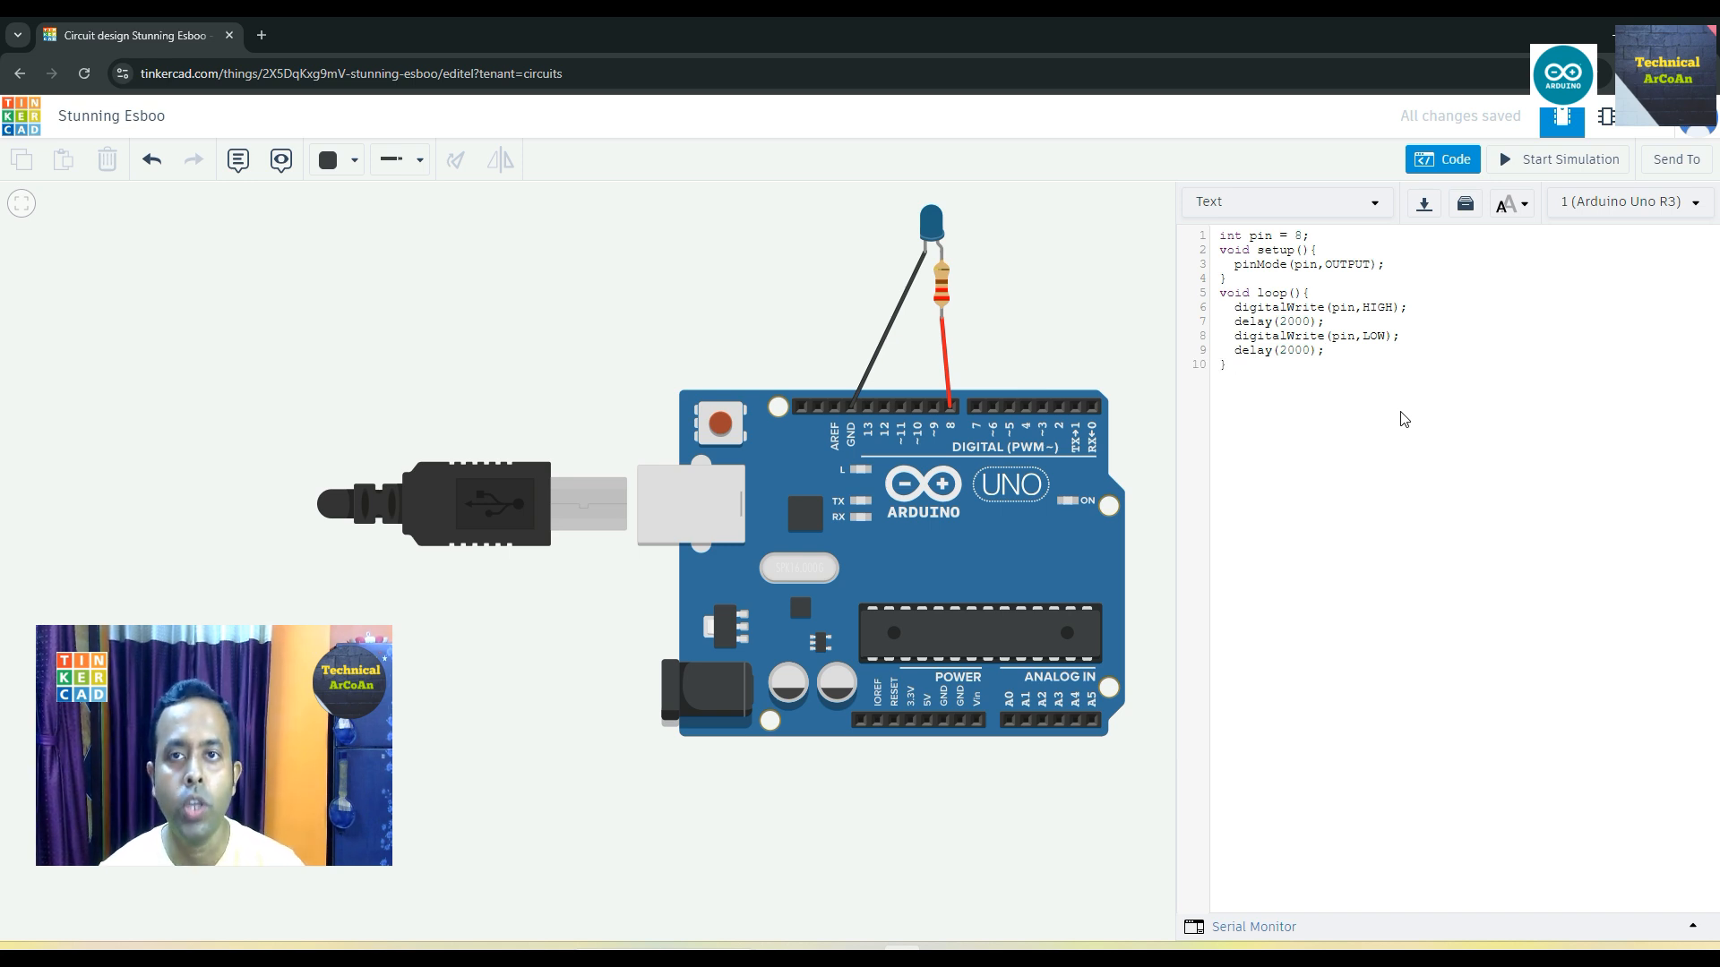
Hide the code editor and run the simulation to watch the LED blink at the 2000 ms delays, stopping it after the check
left_click(1439, 157)
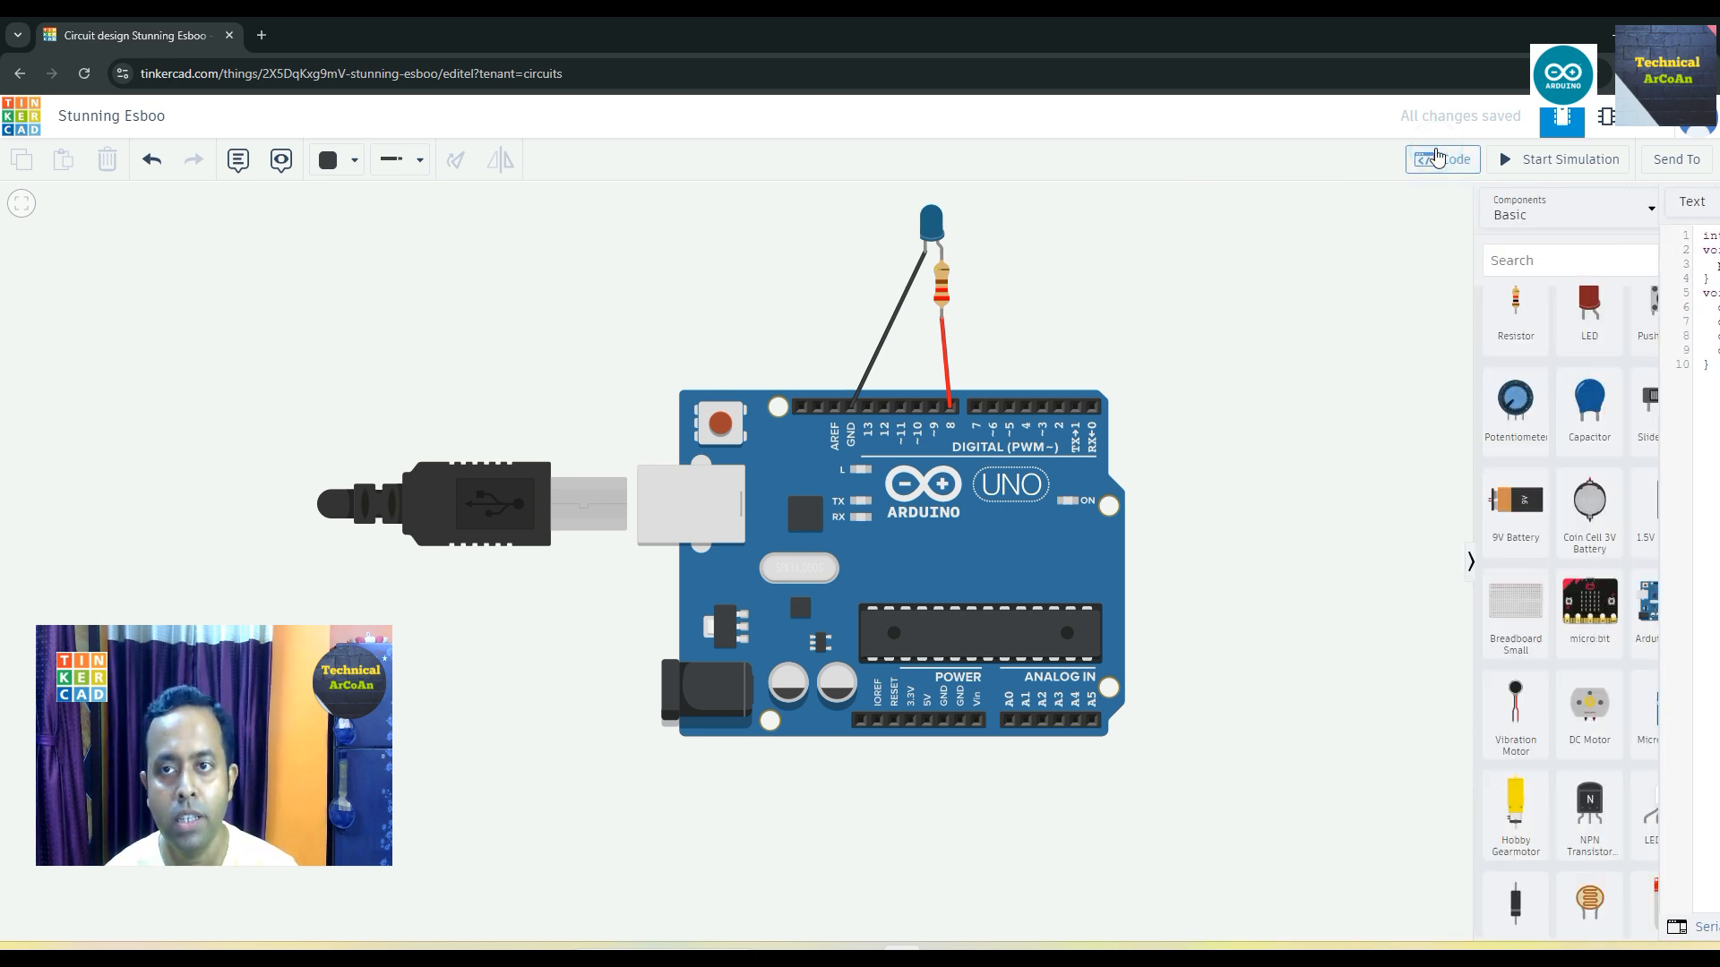
left_click(1546, 167)
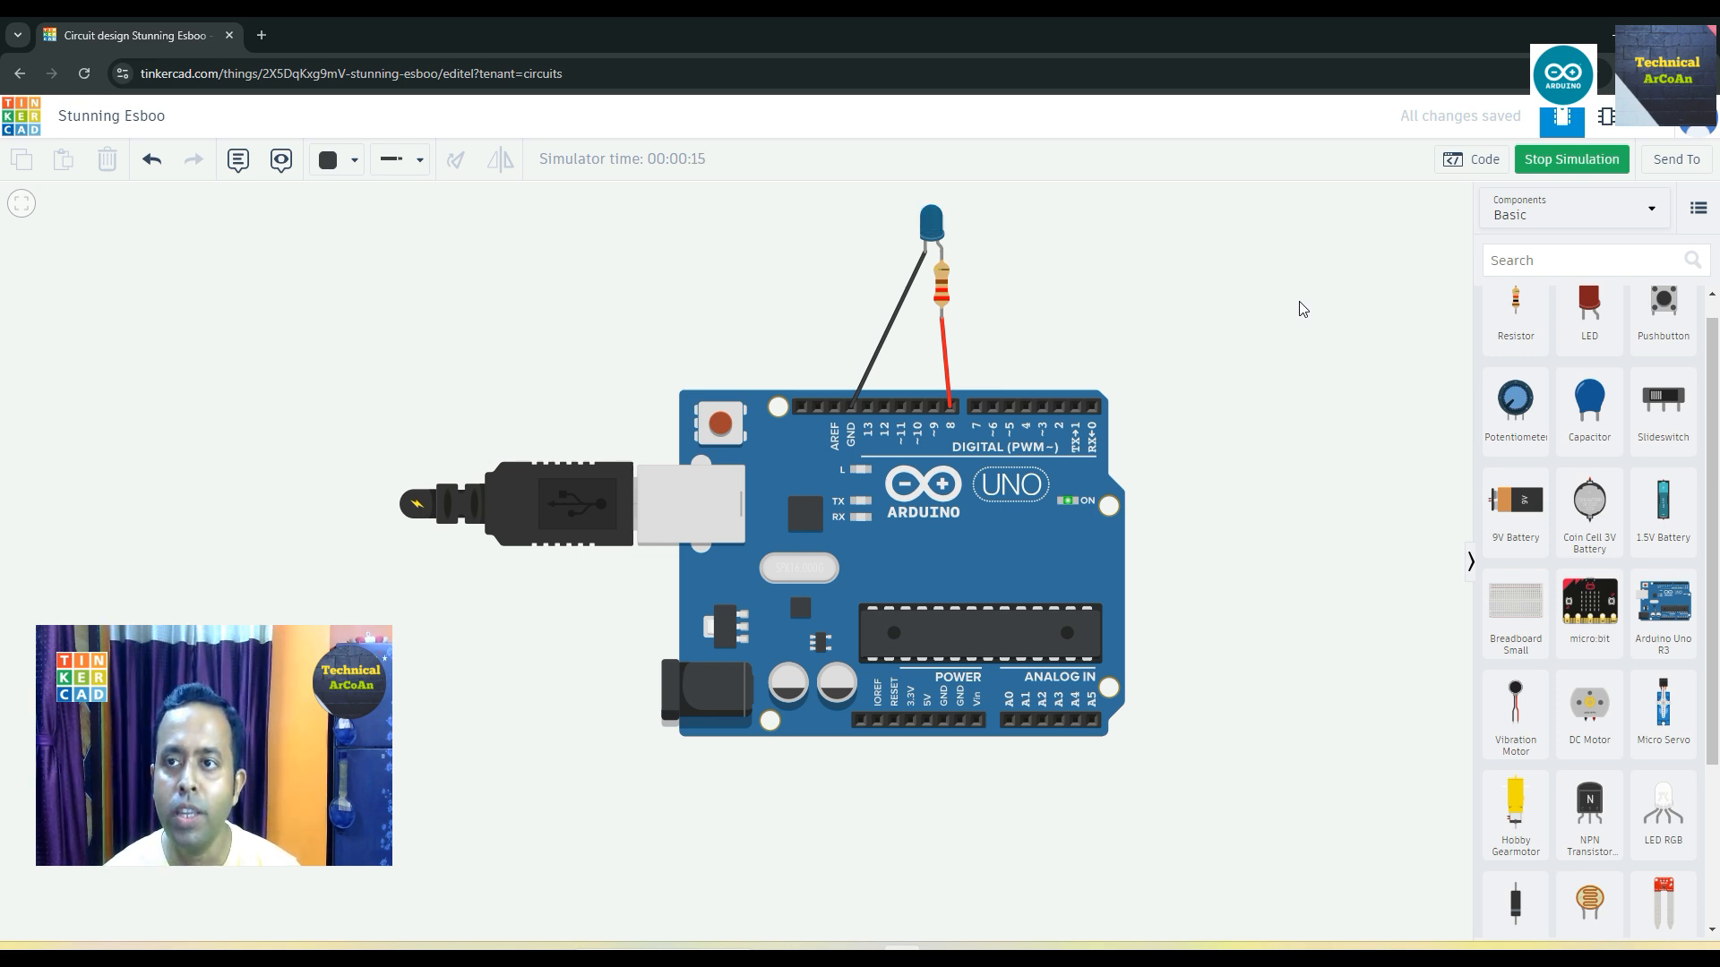
left_click(1543, 167)
Reopen the code editor and set both delay() values in loop() to 500
left_click(1471, 159)
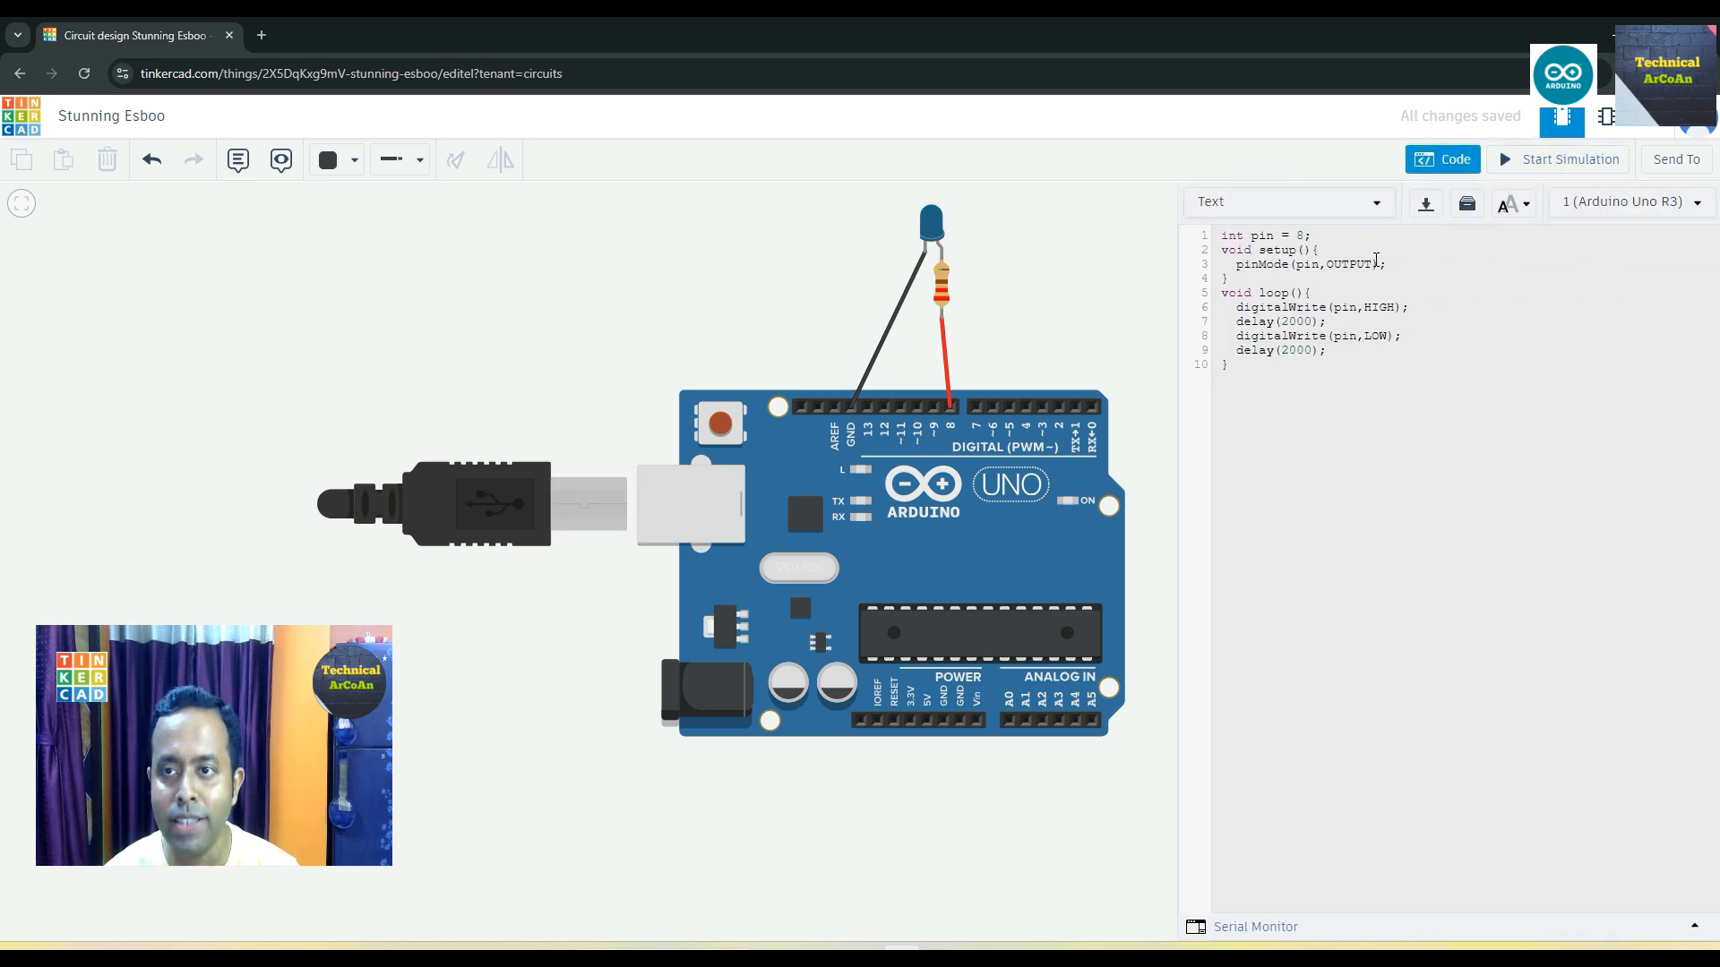
double_click(1299, 322)
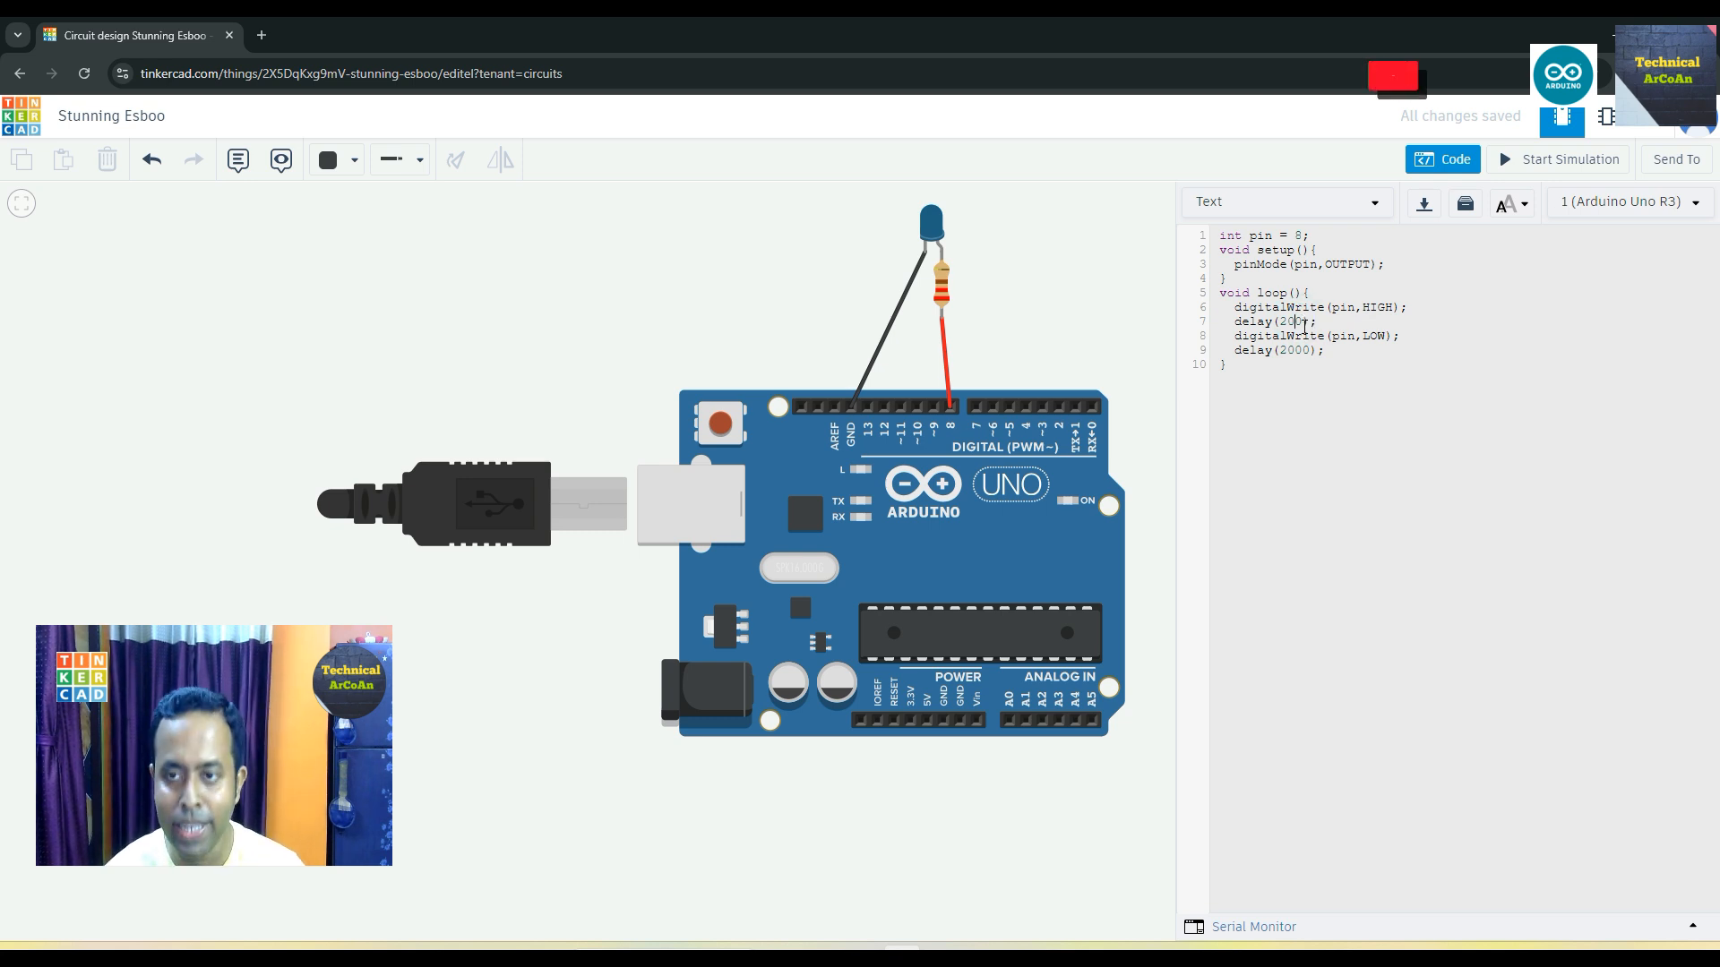
type("0")
type("50")
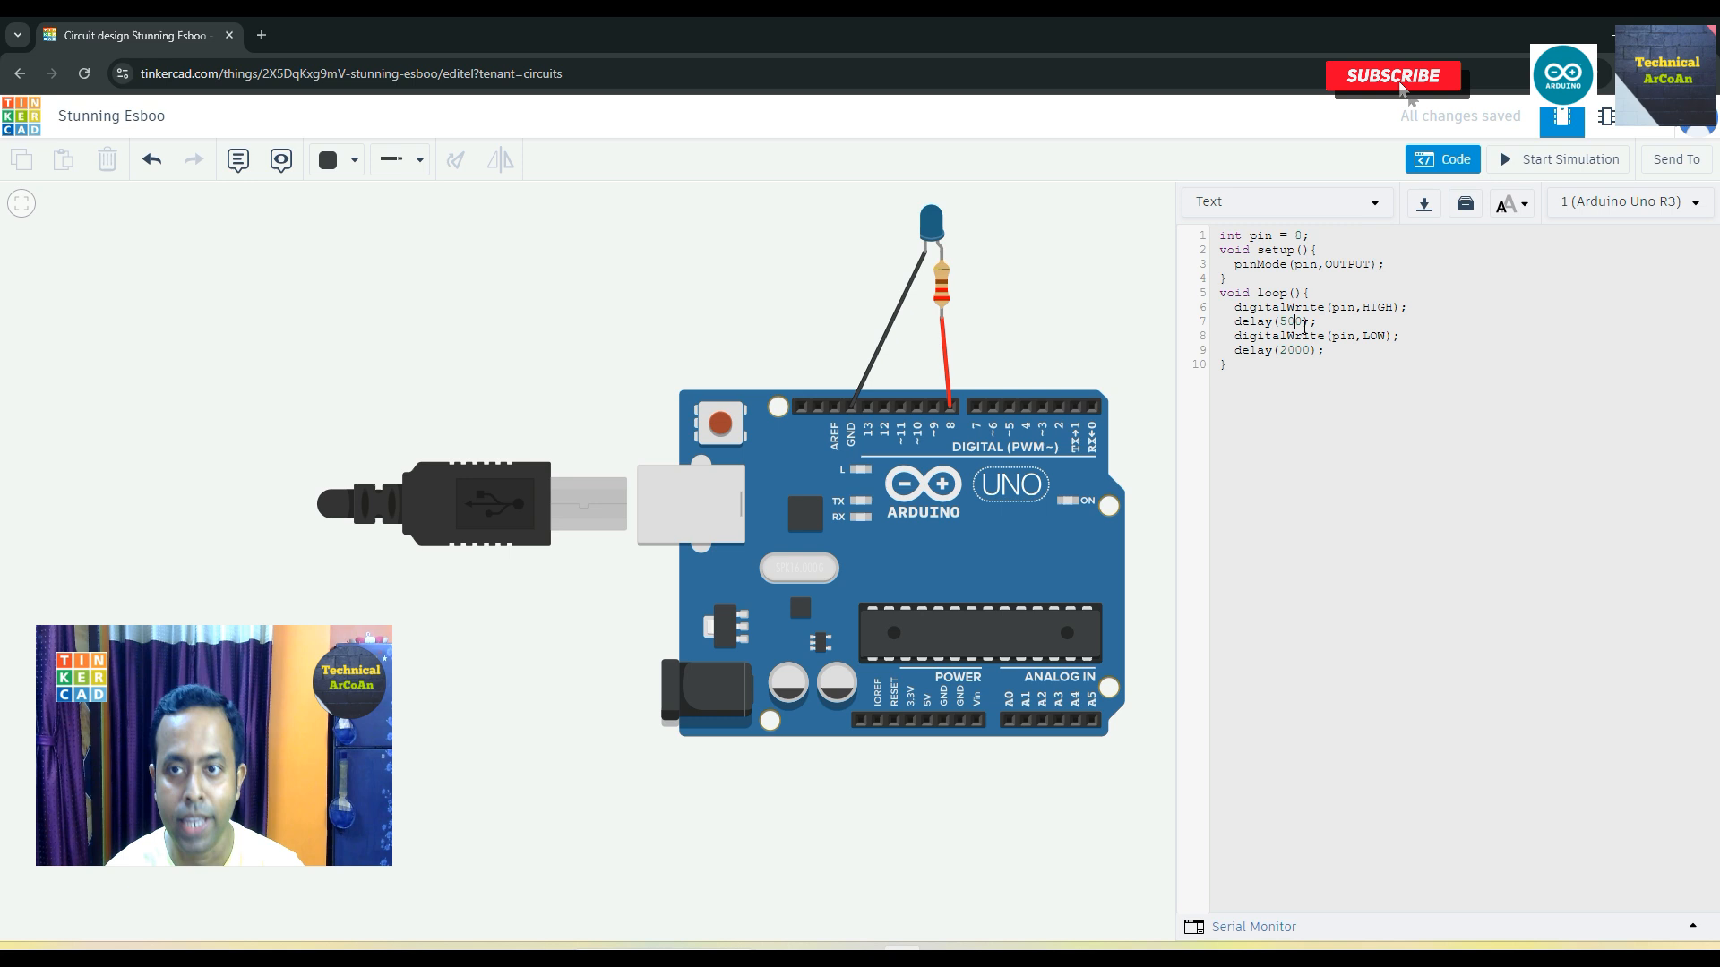
double_click(1299, 351)
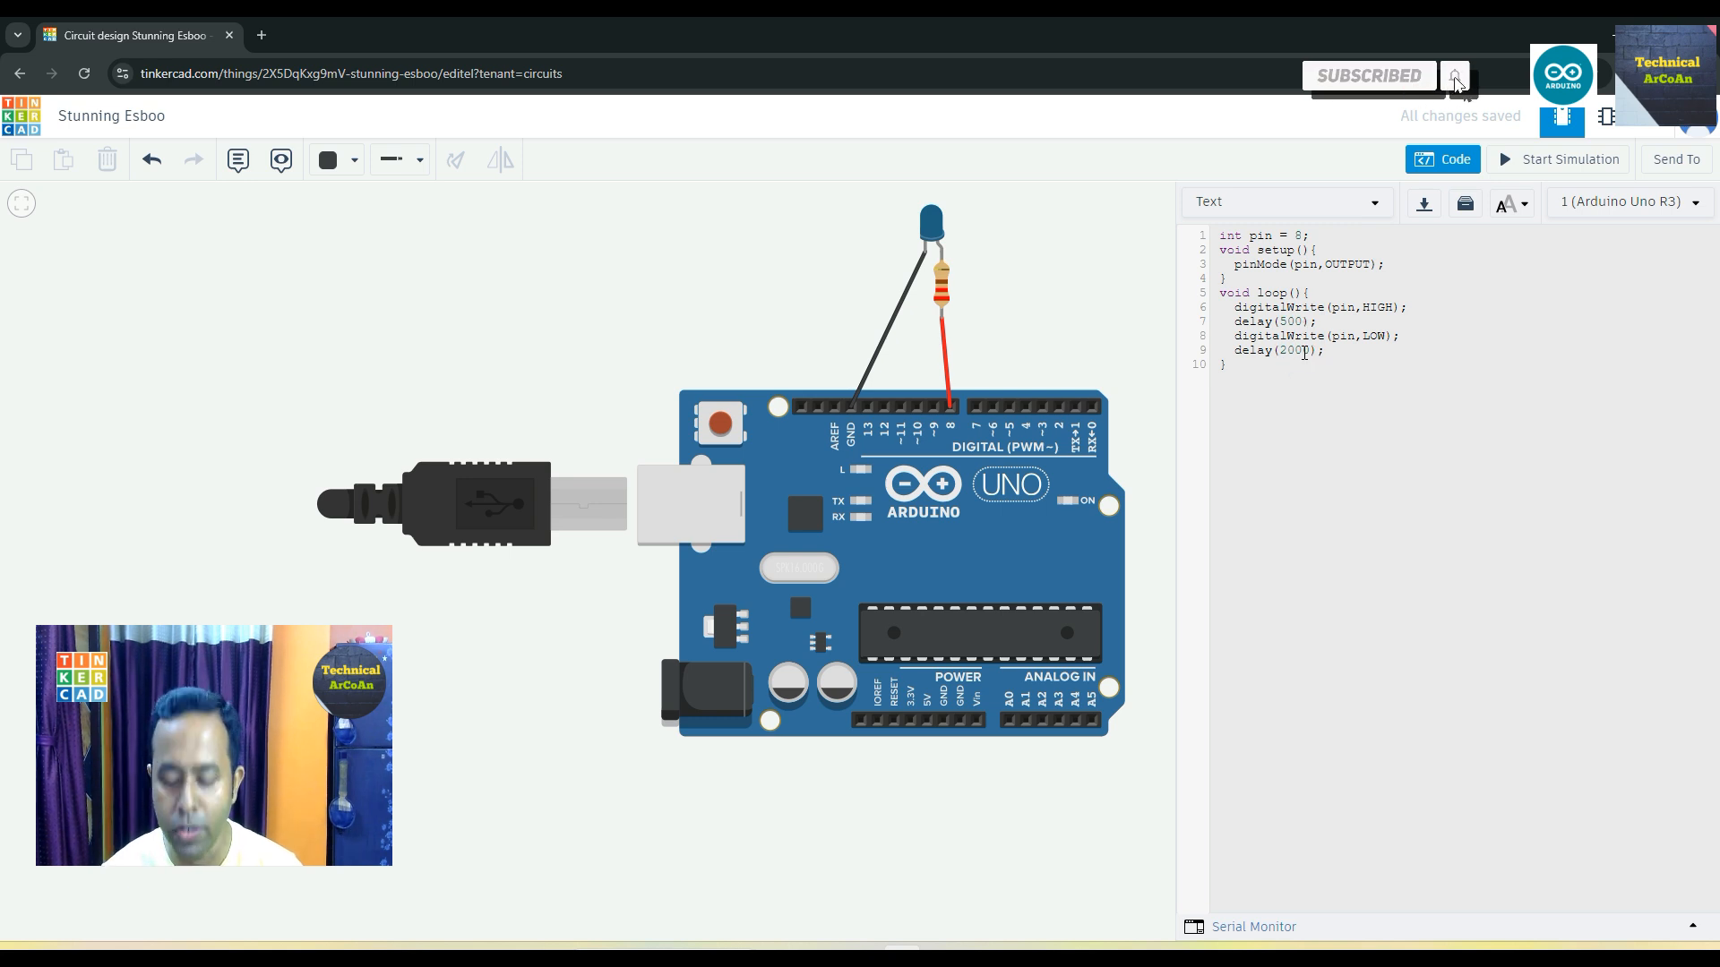
type("0")
type("50")
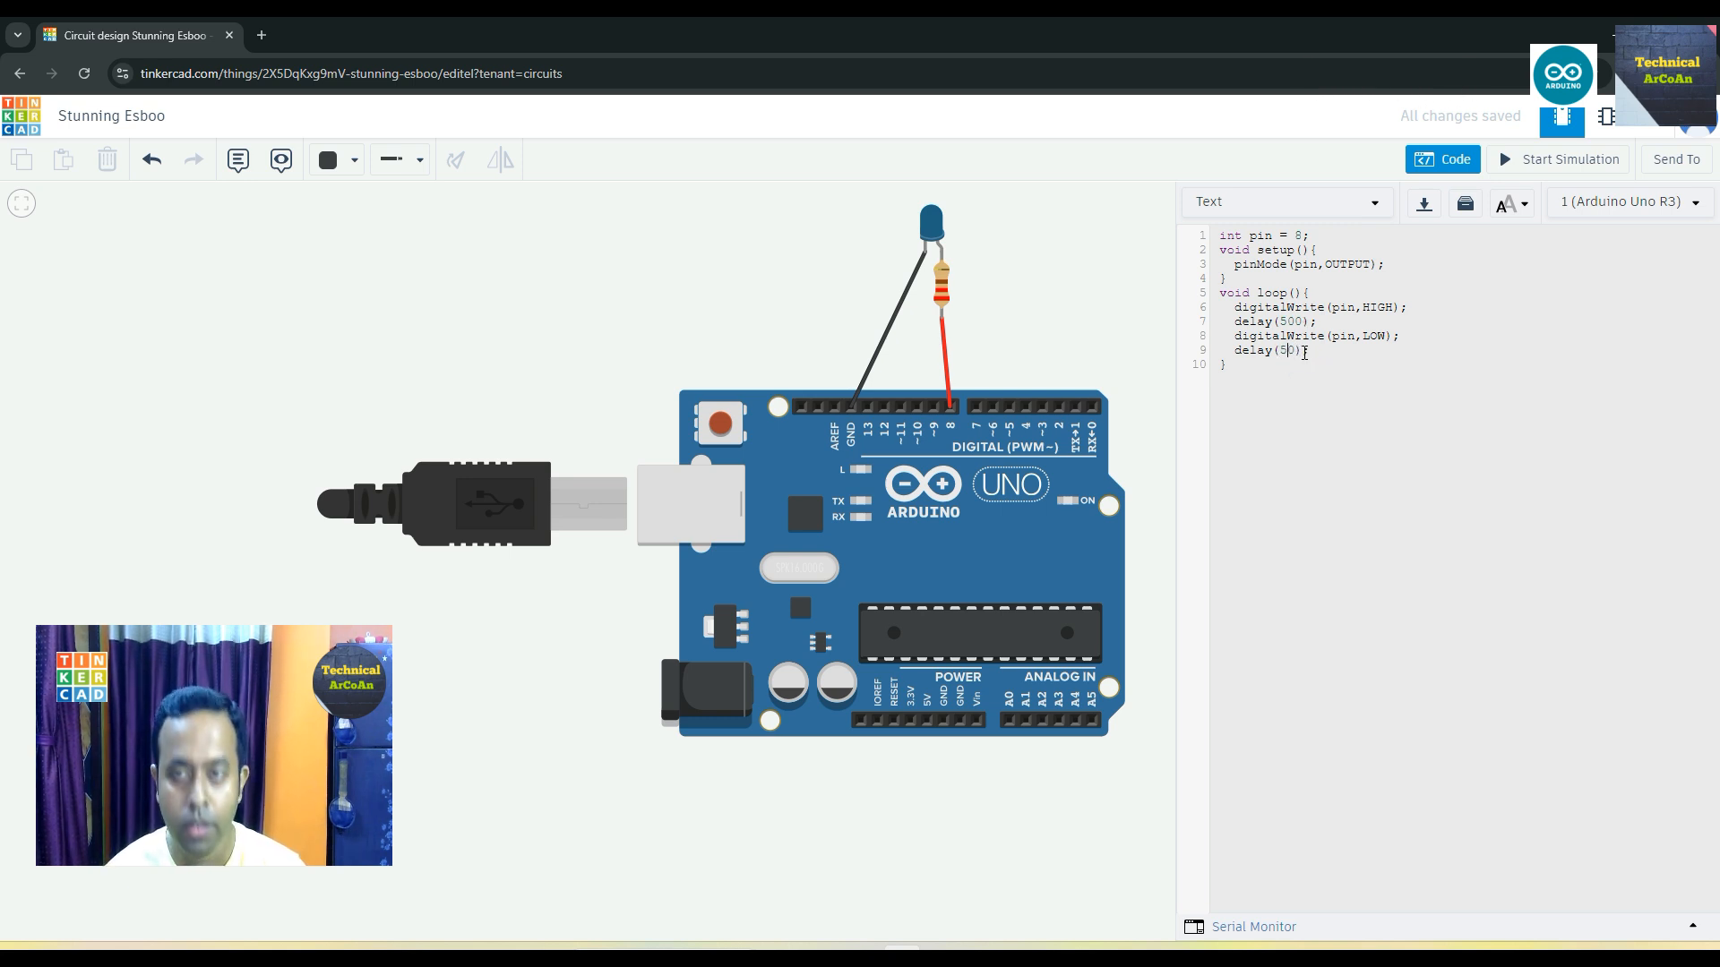
Hide the code editor and rerun the simulation to check the LED's faster blinking, stopping it after the check
left_click(1436, 161)
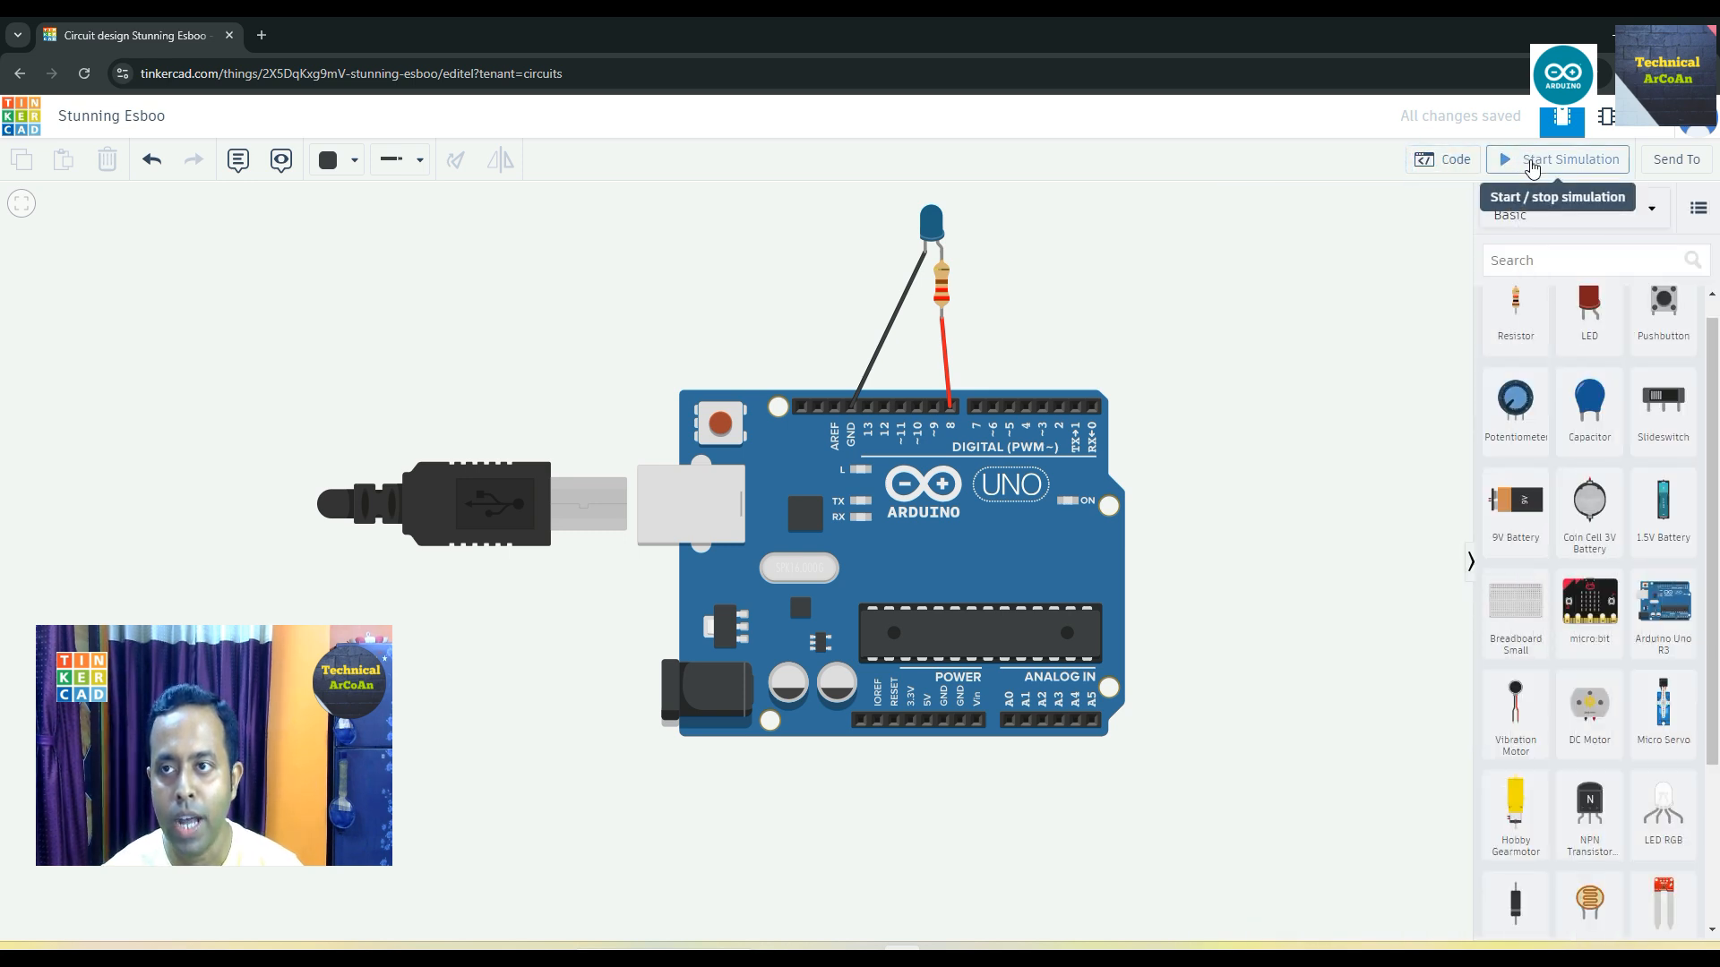
left_click(1532, 167)
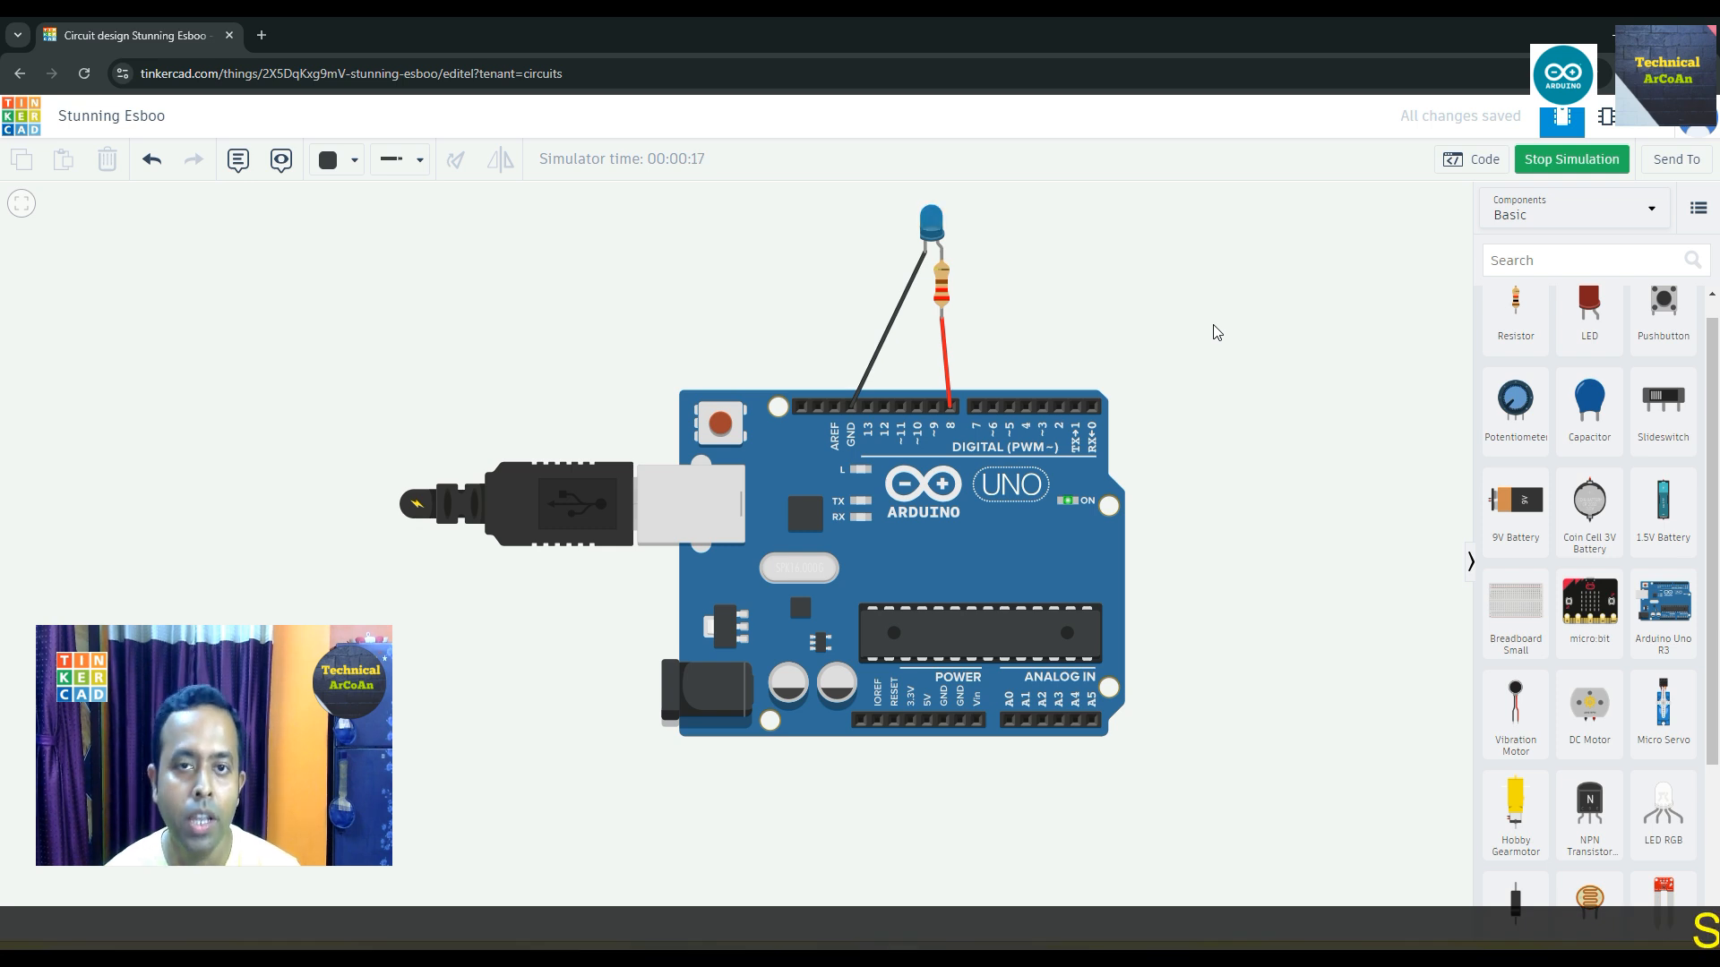
left_click(1524, 167)
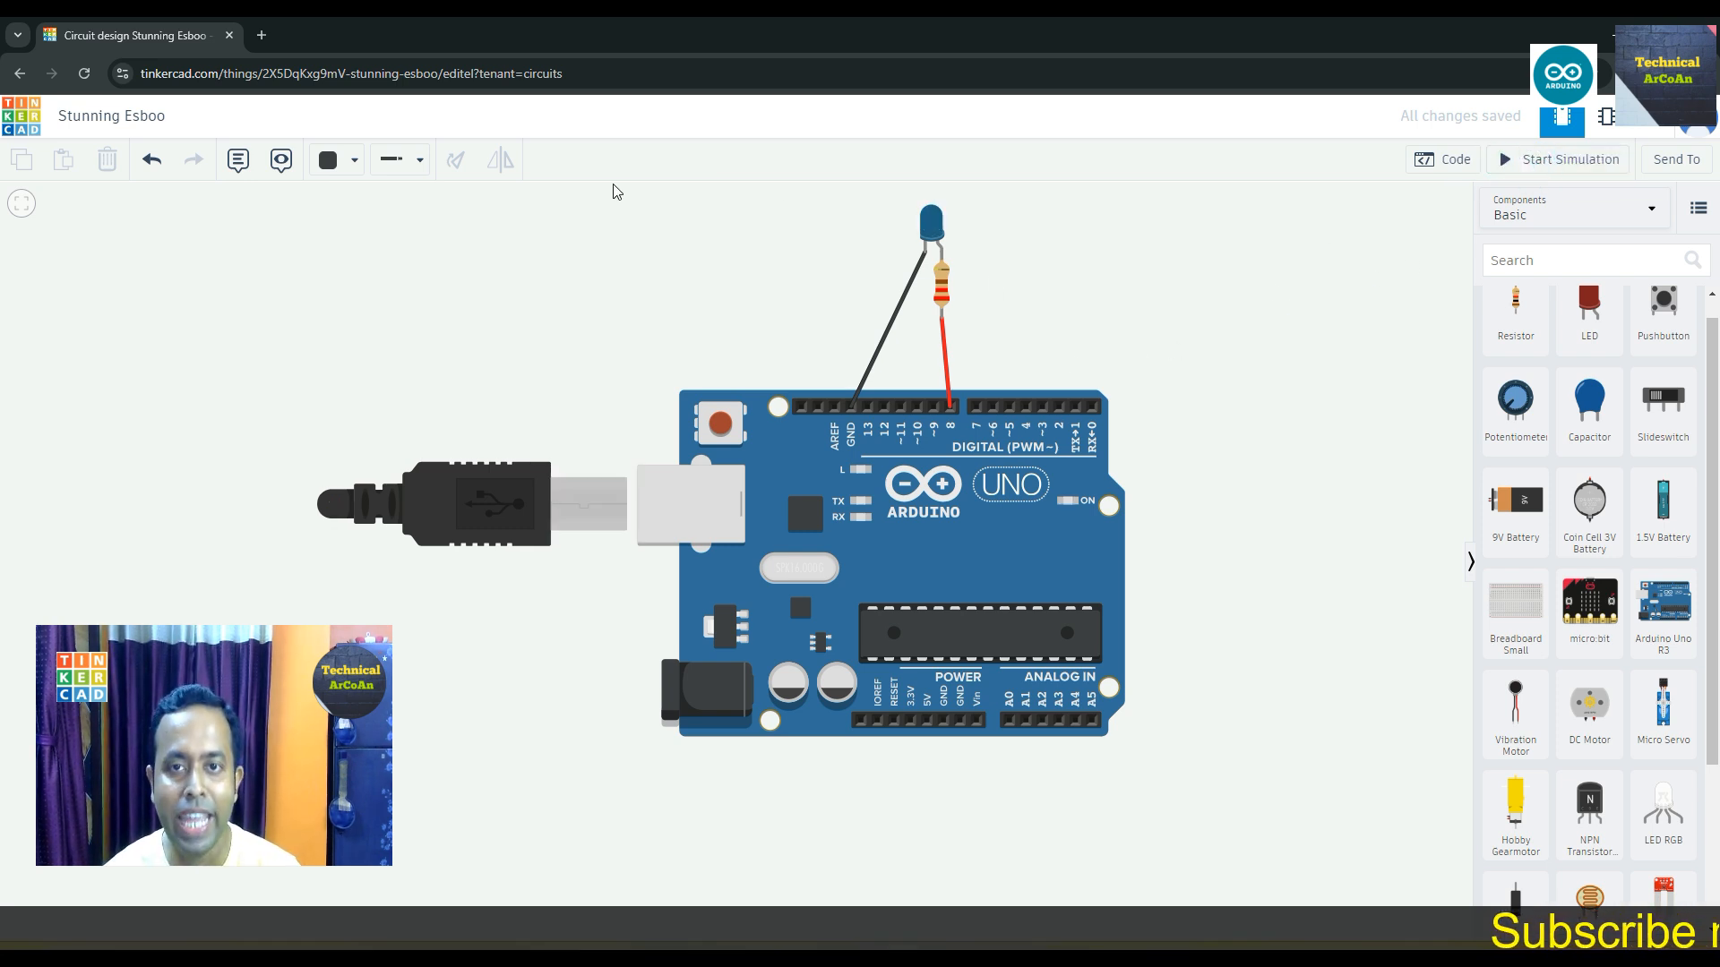
Rename the circuit design "Blink an LED using Arduino"
left_click(173, 116)
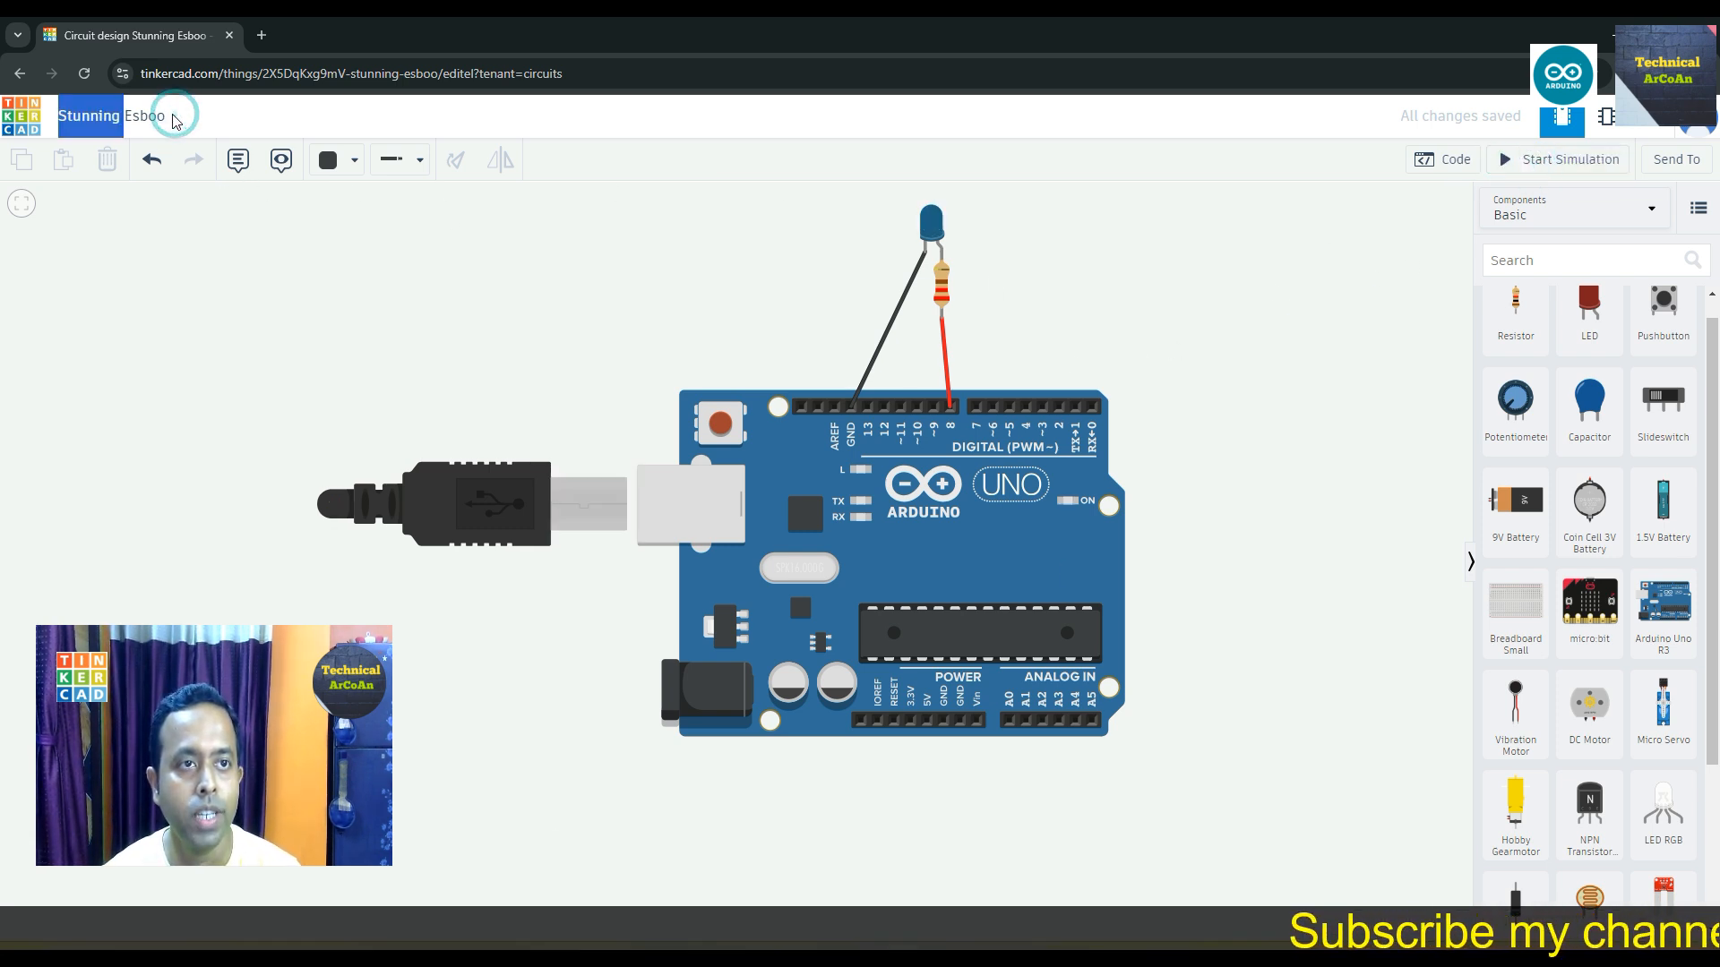
left_click(172, 117)
left_click(155, 118)
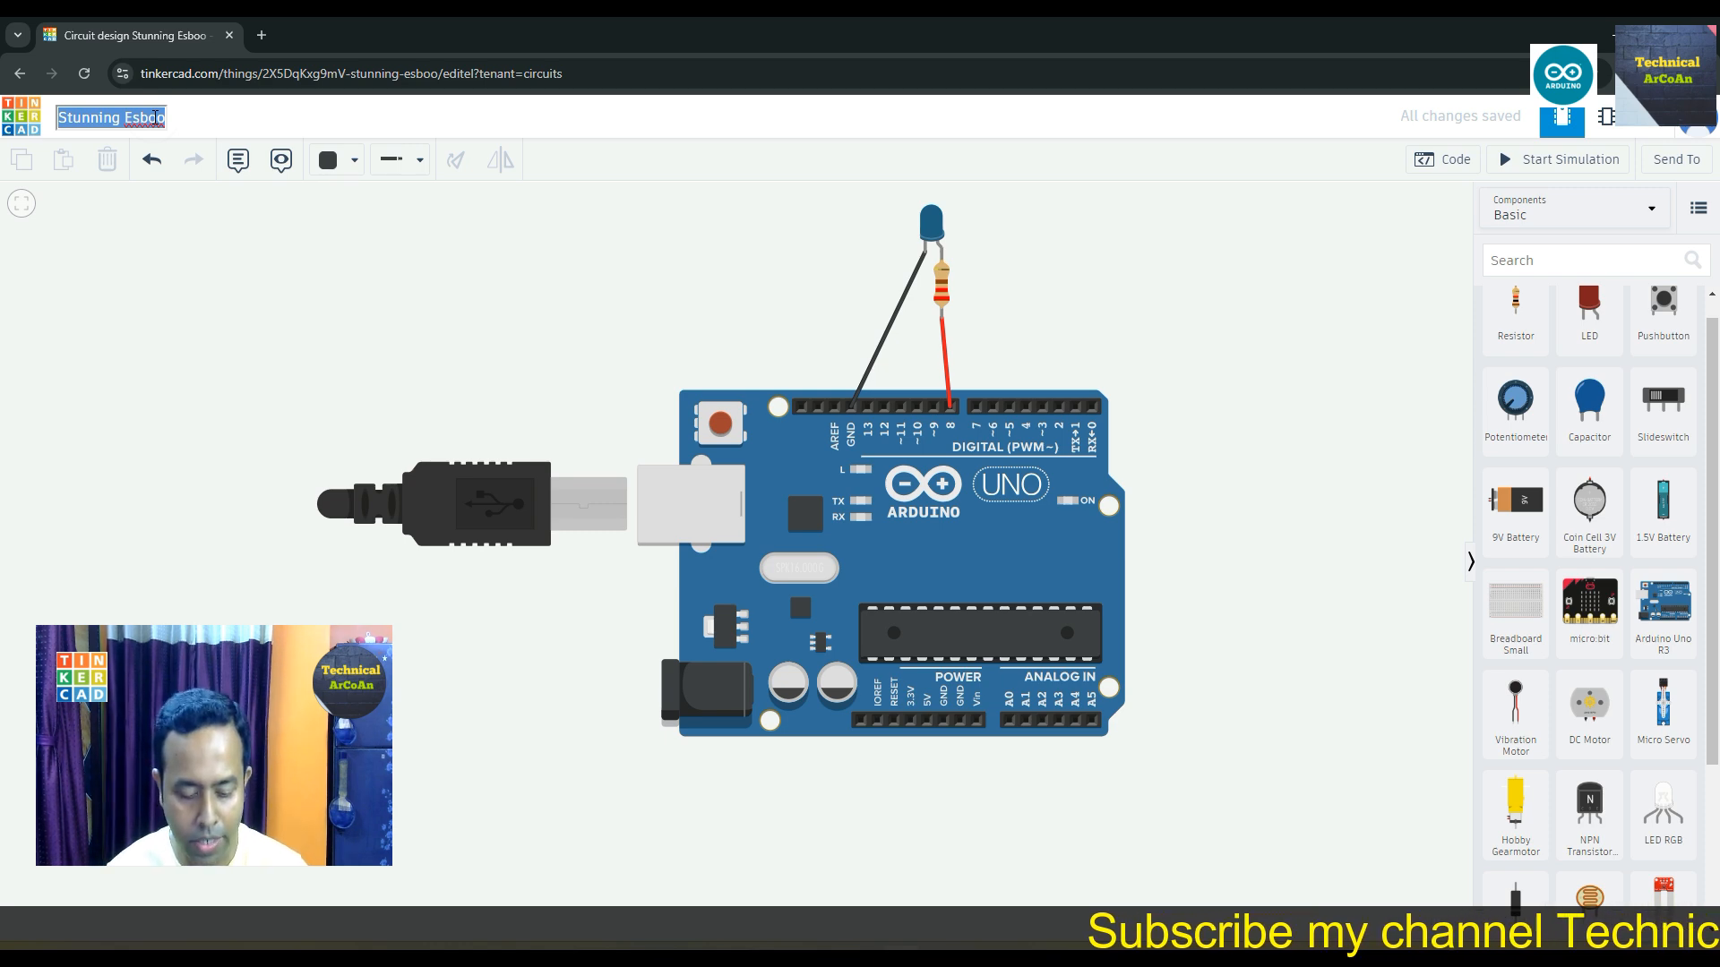
type("Bli")
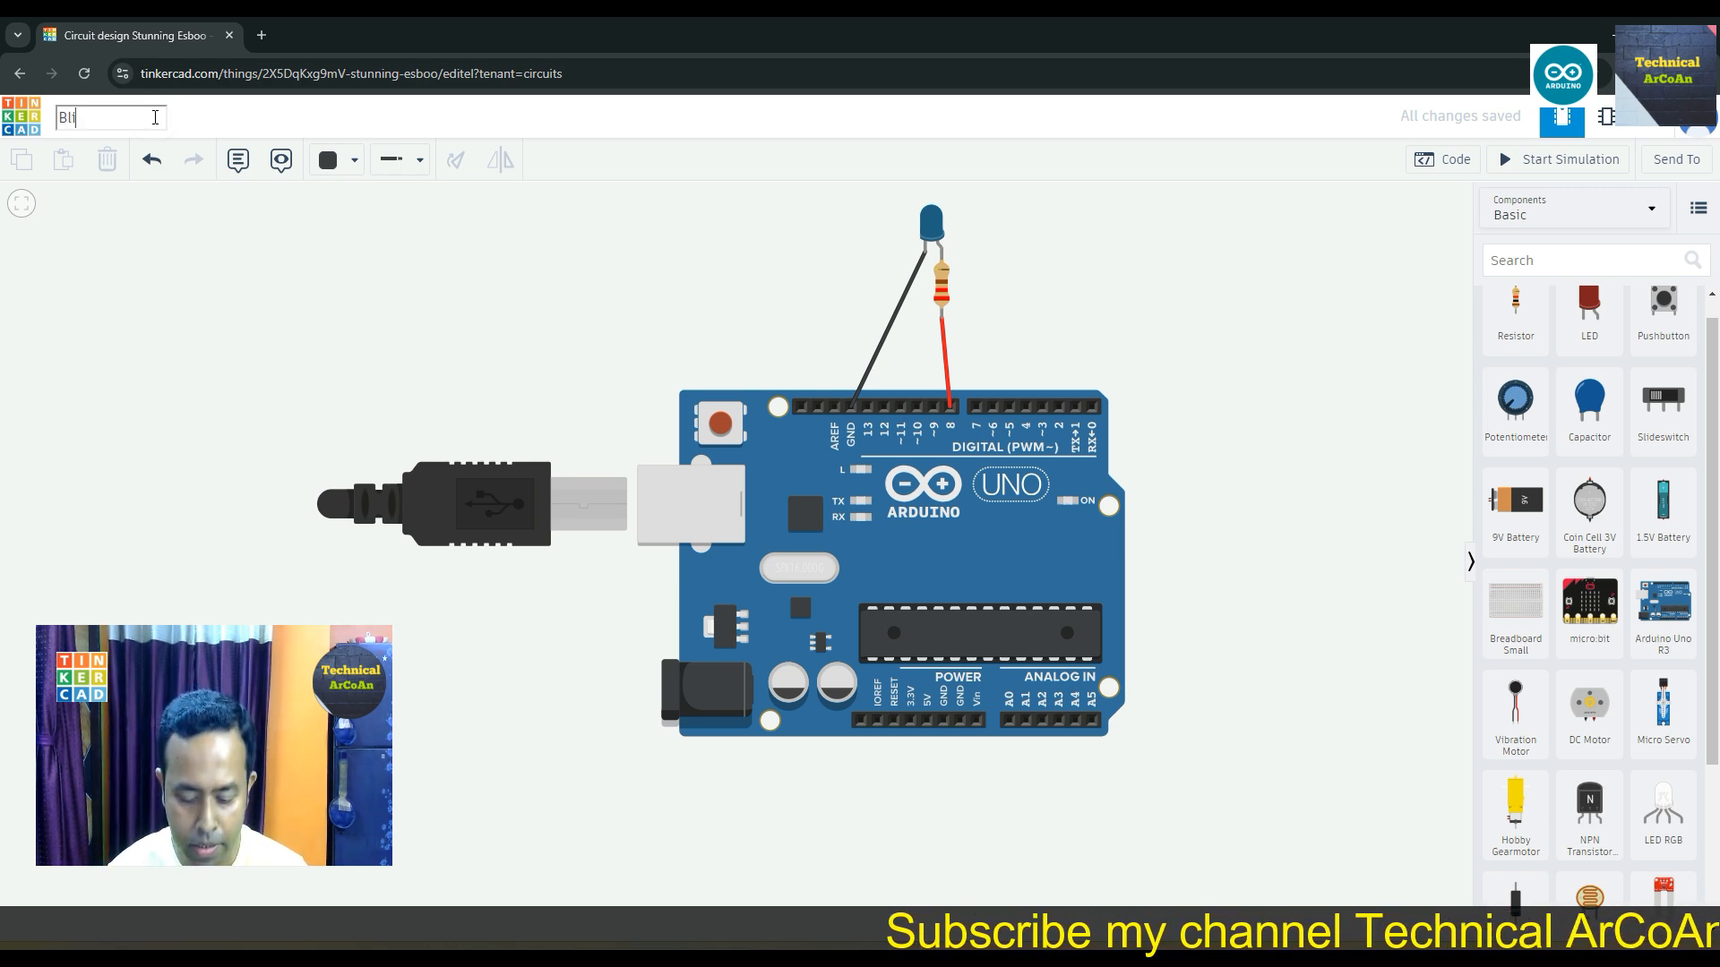
type("nk an LED")
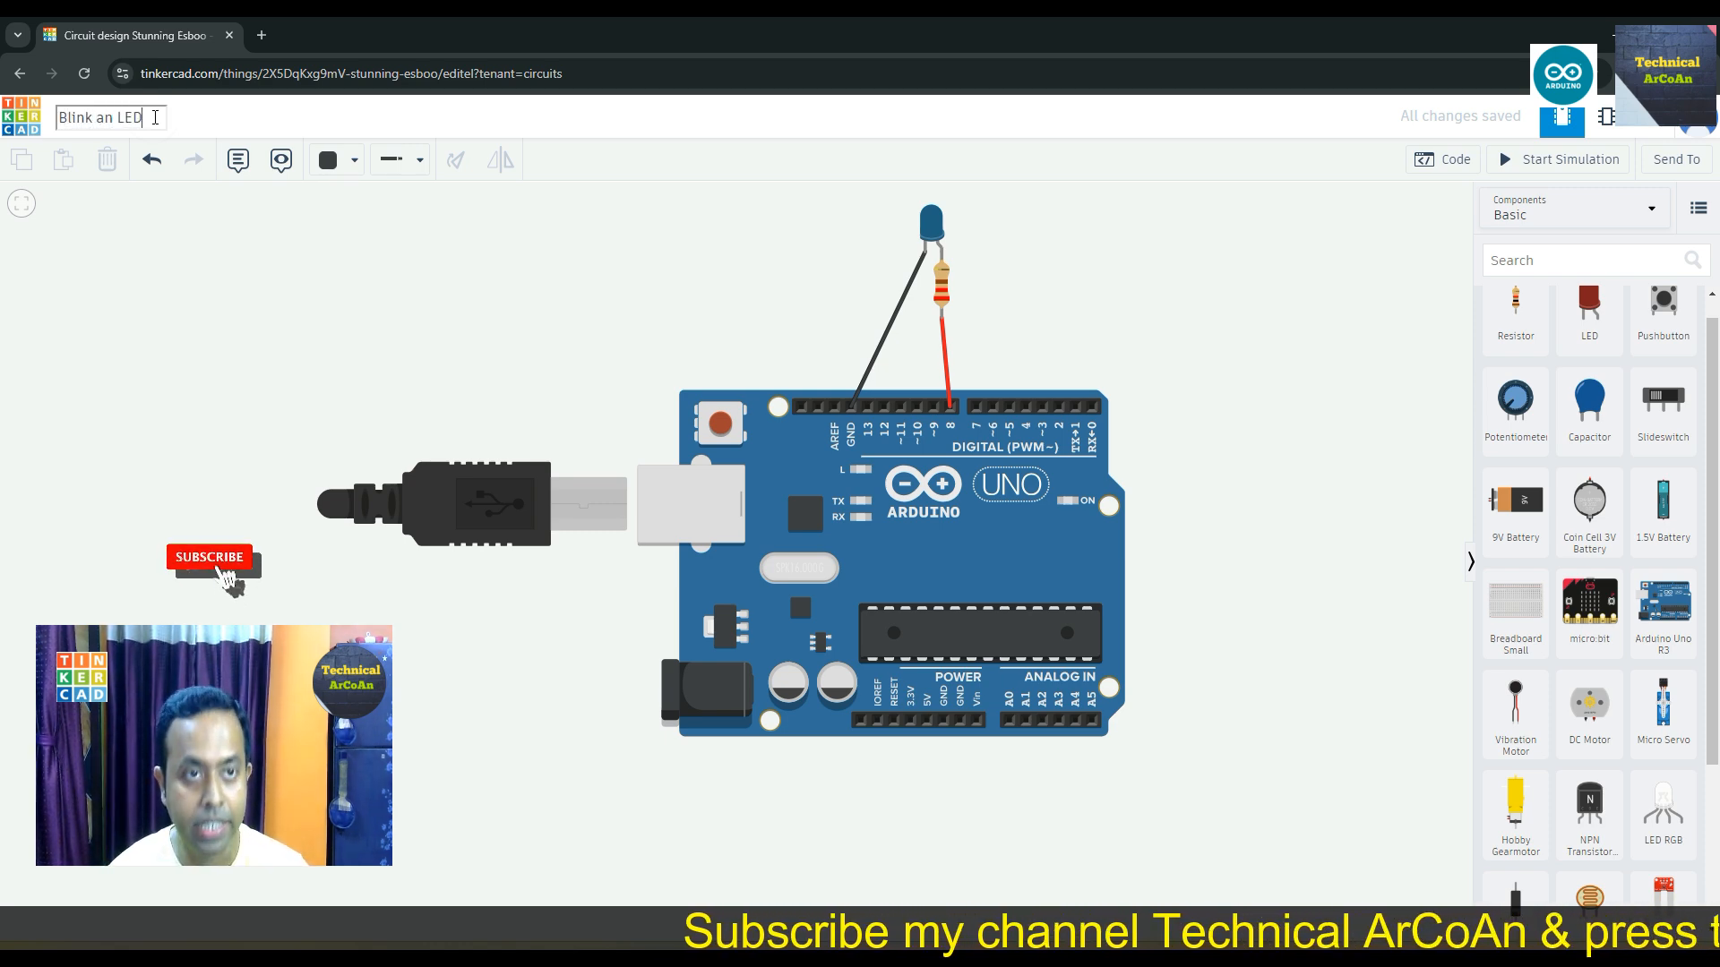
type(" using")
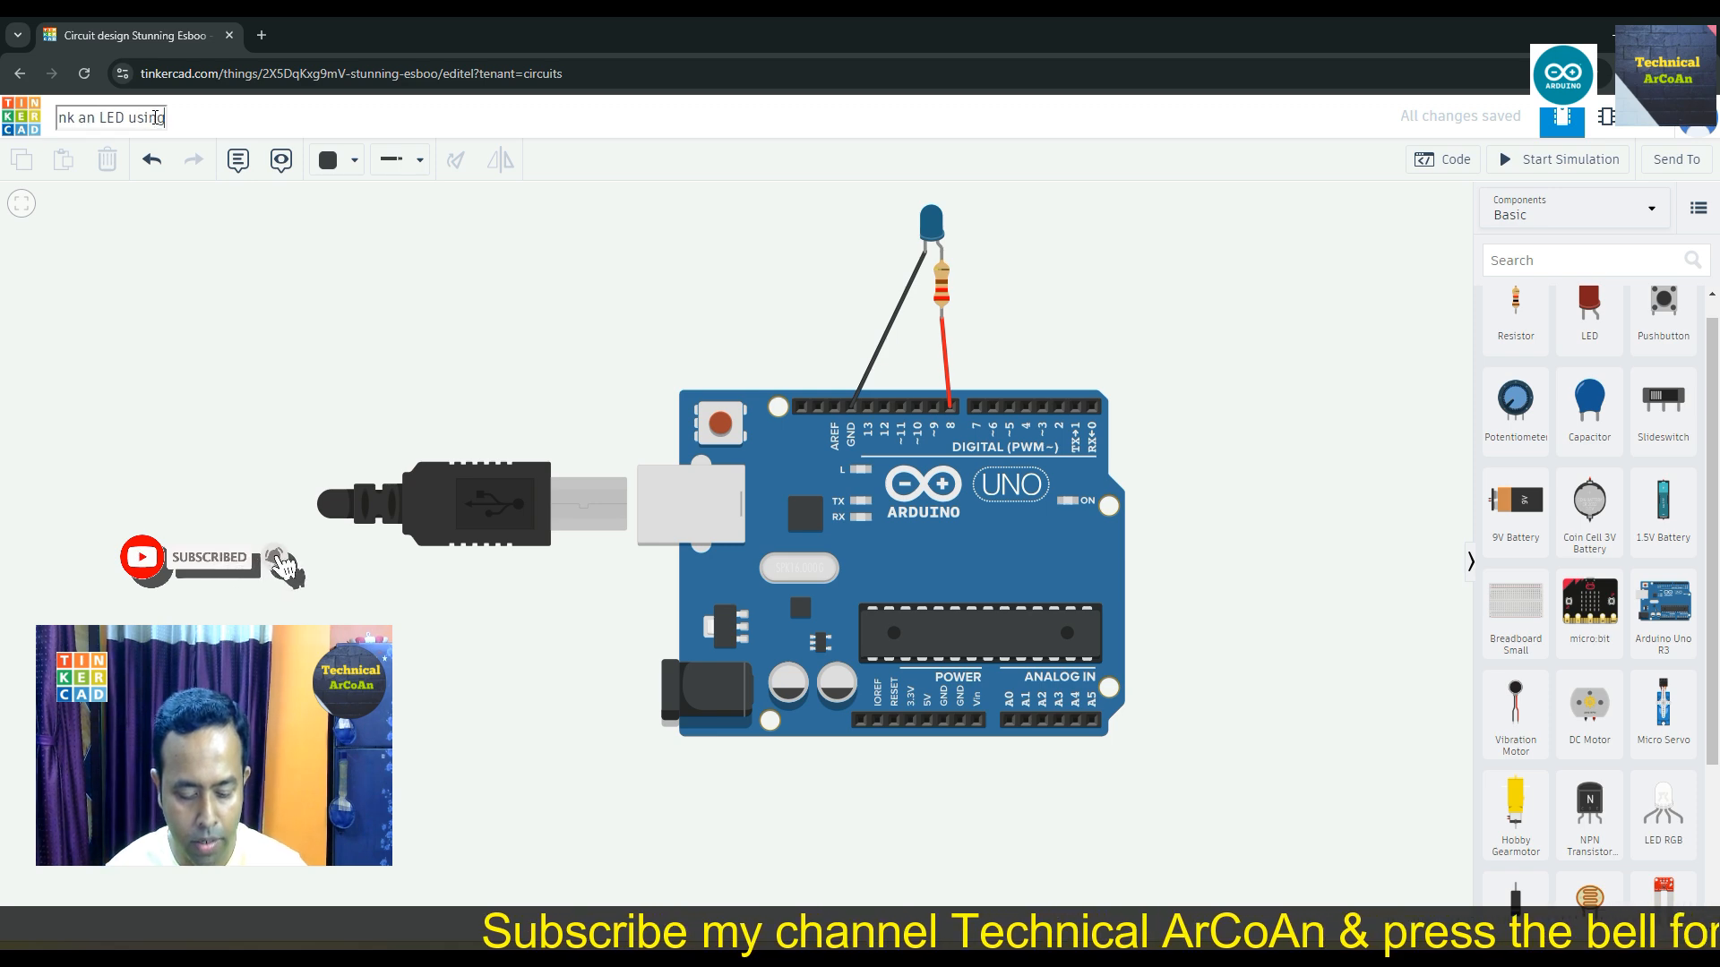
type(" Ar")
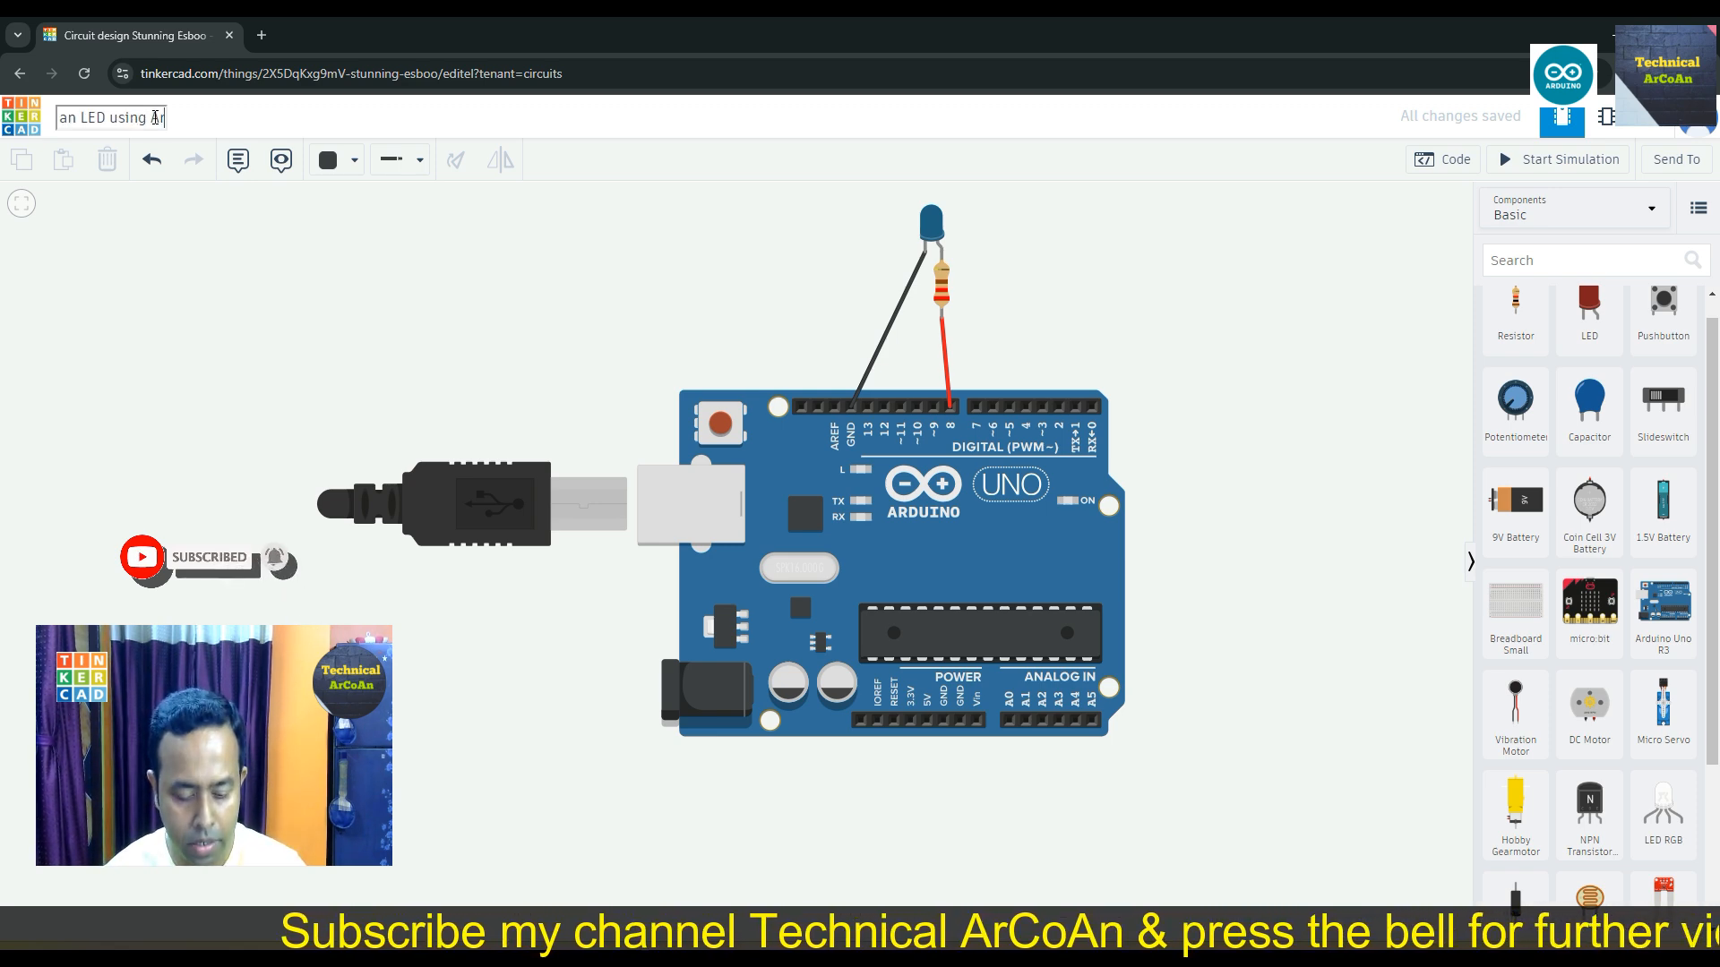
type("duino")
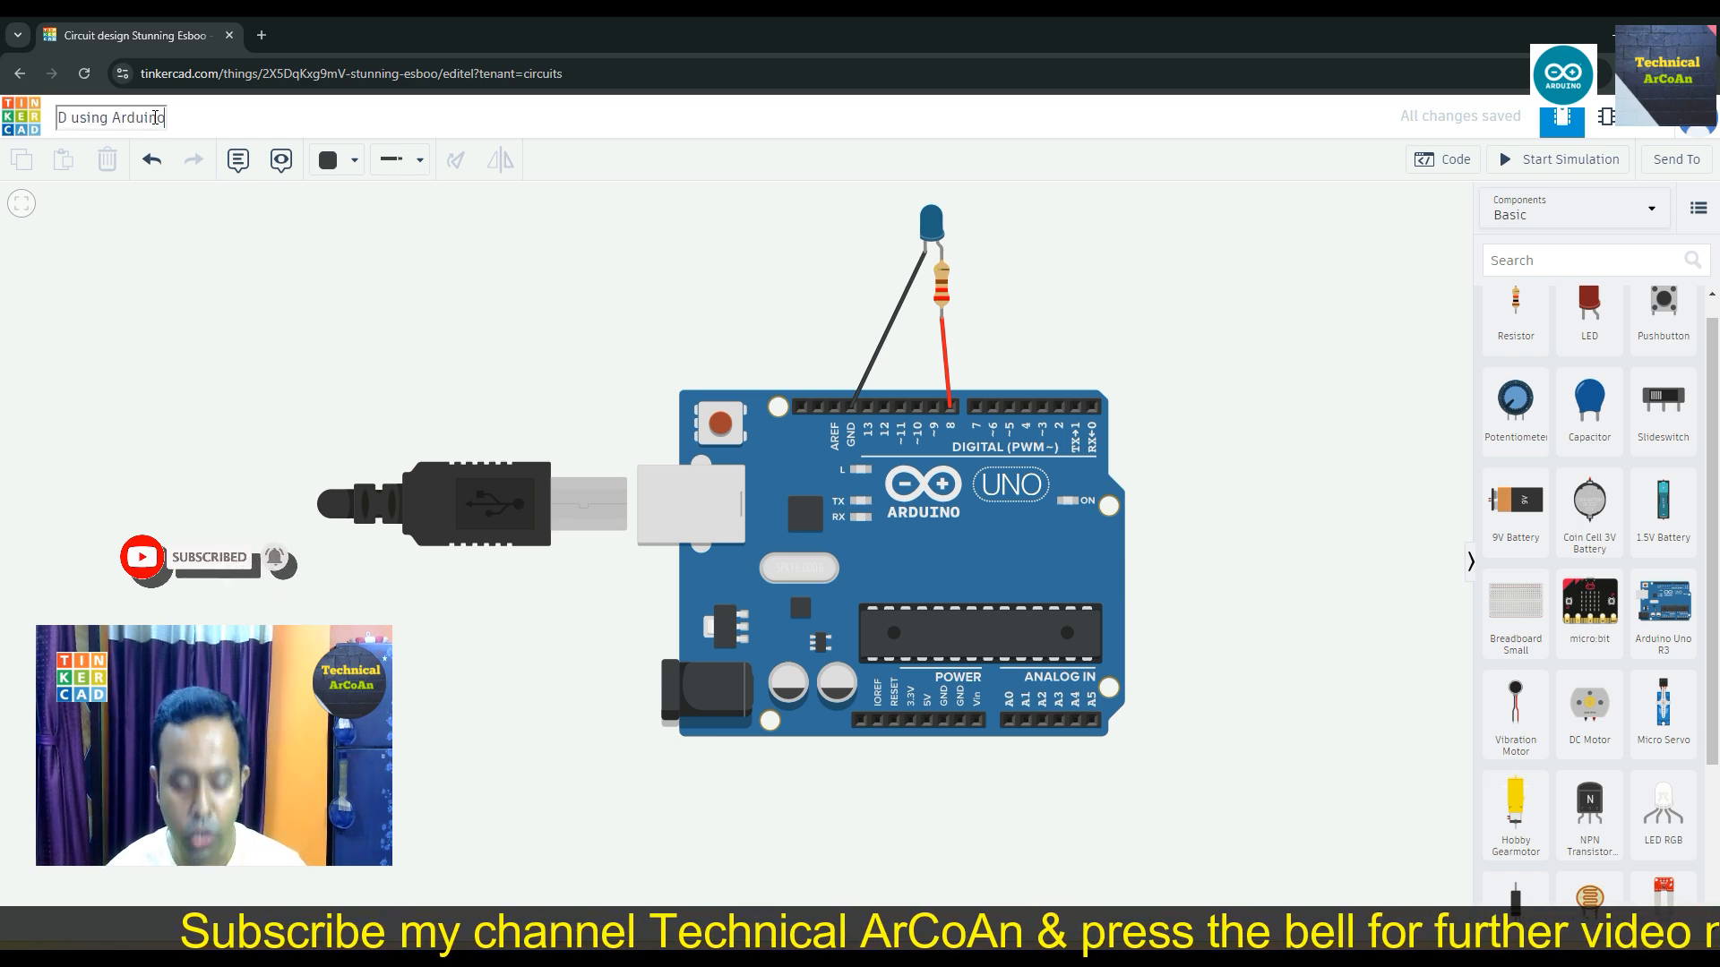
left_click(436, 272)
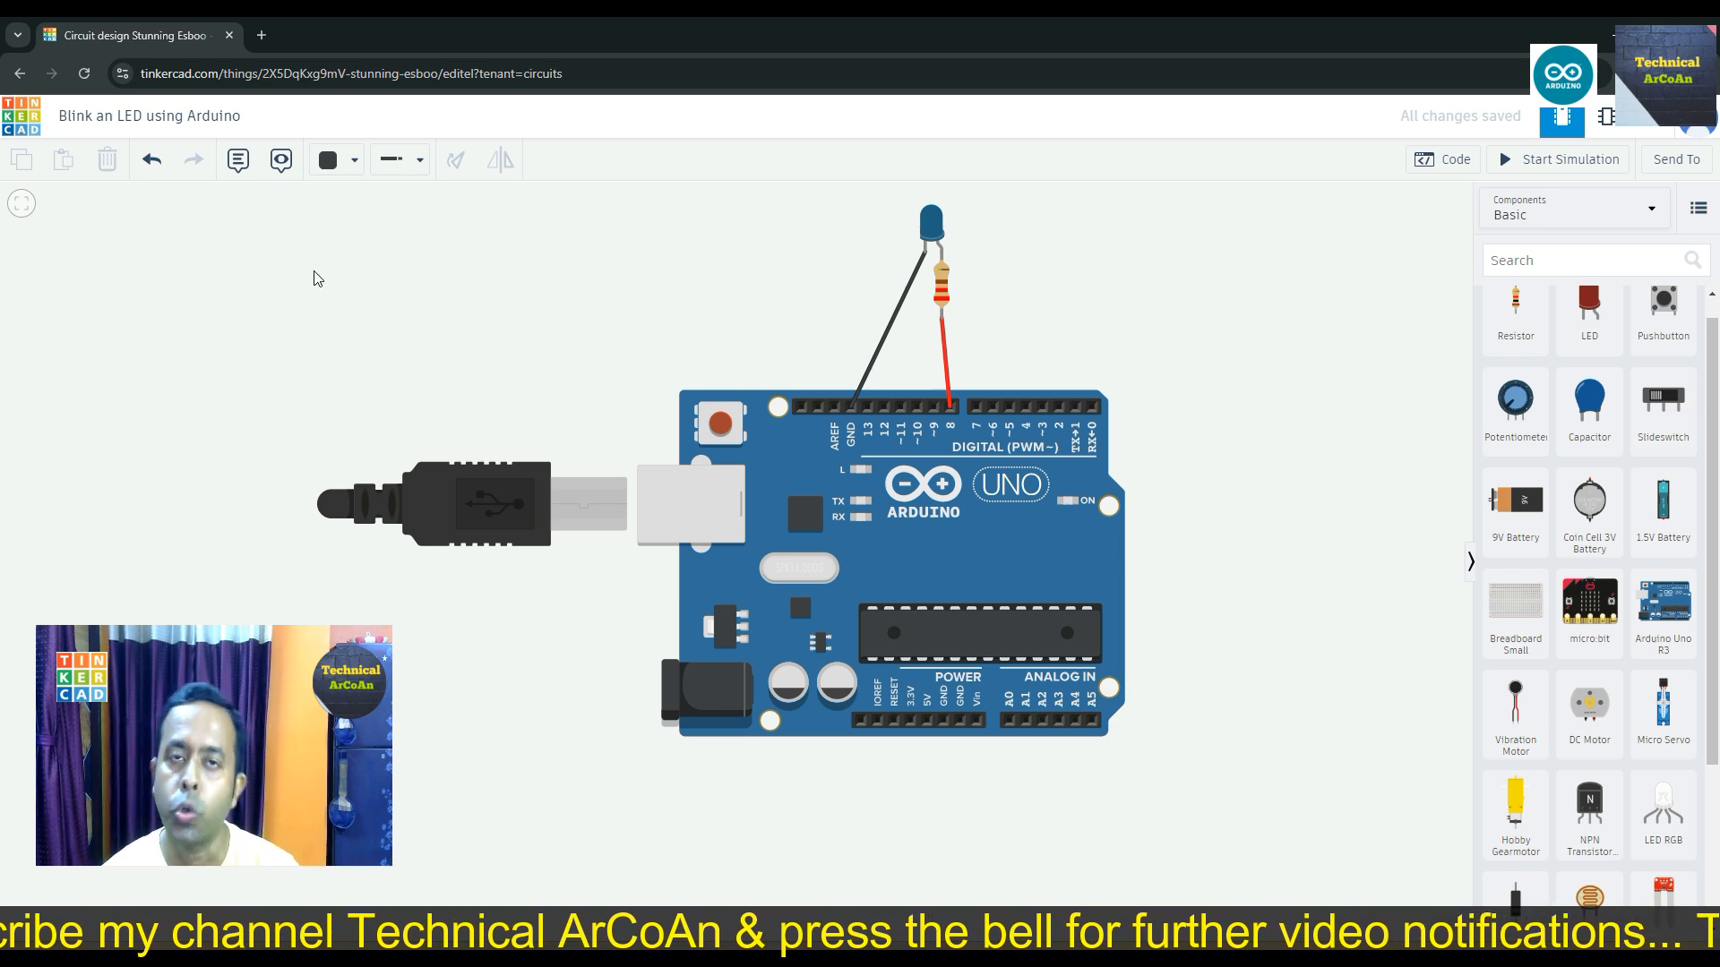